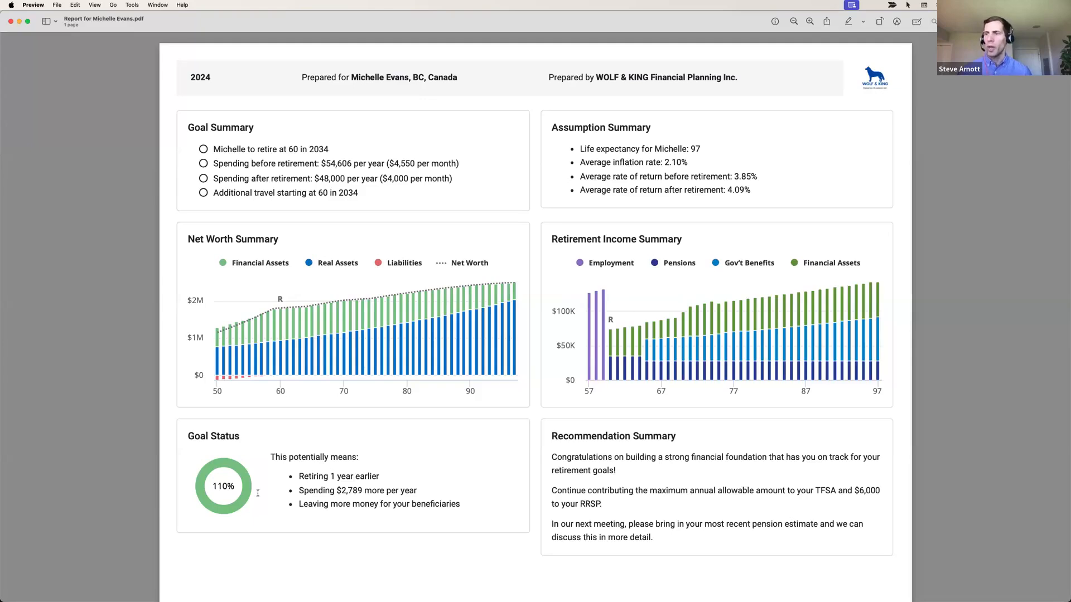
Switch from the one-page snapshot to the other open client's two-page report window
scroll(251, 485, down, 1)
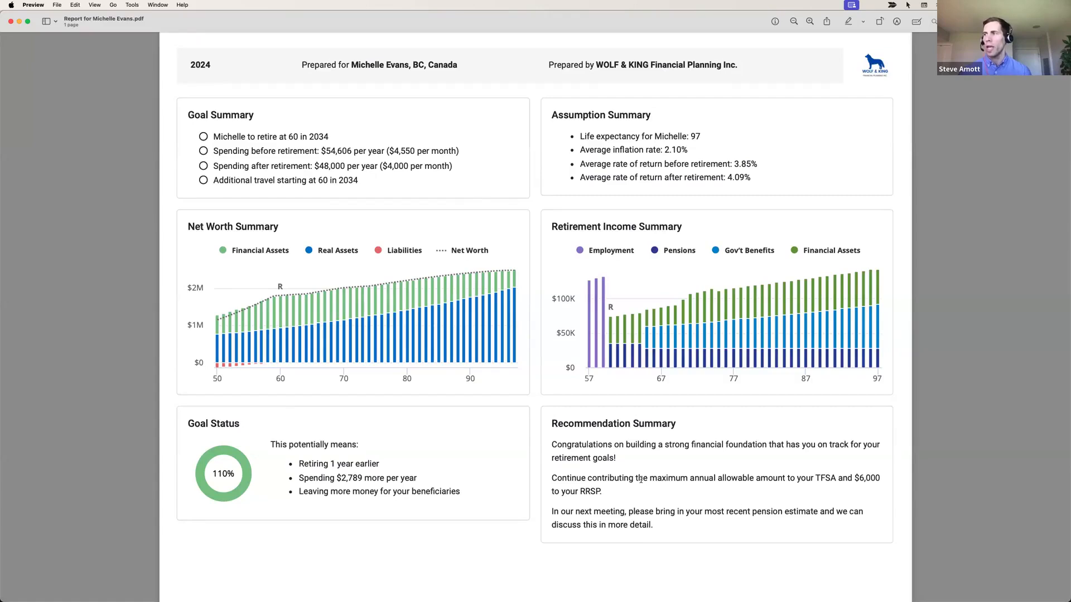
scroll(641, 479, up, 1)
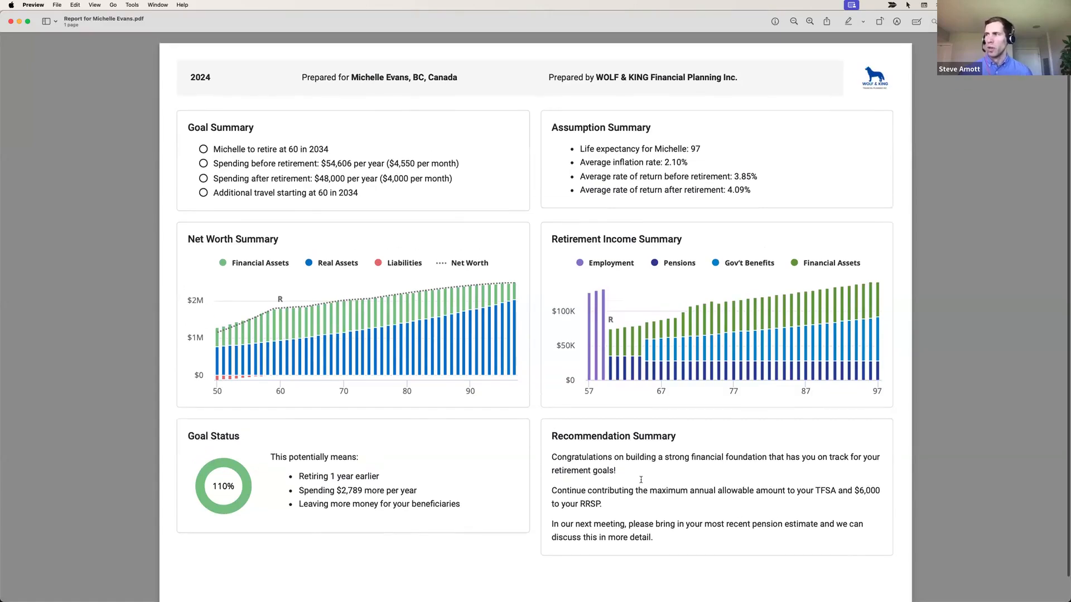
key(super+grave)
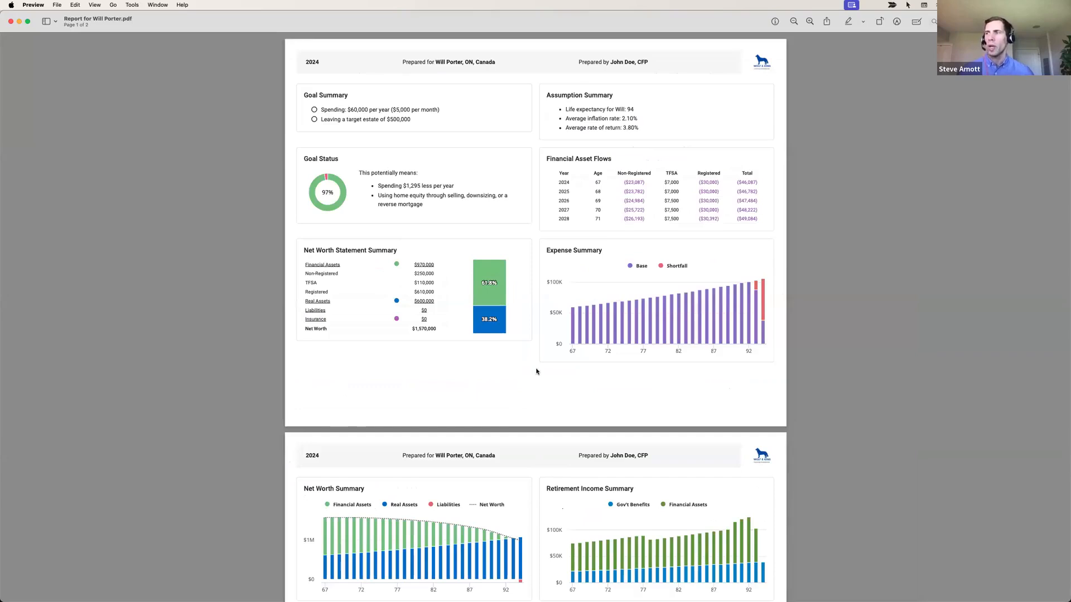
Scroll through both pages of the second client's report, covering goal status and asset flows
scroll(537, 372, down, 5)
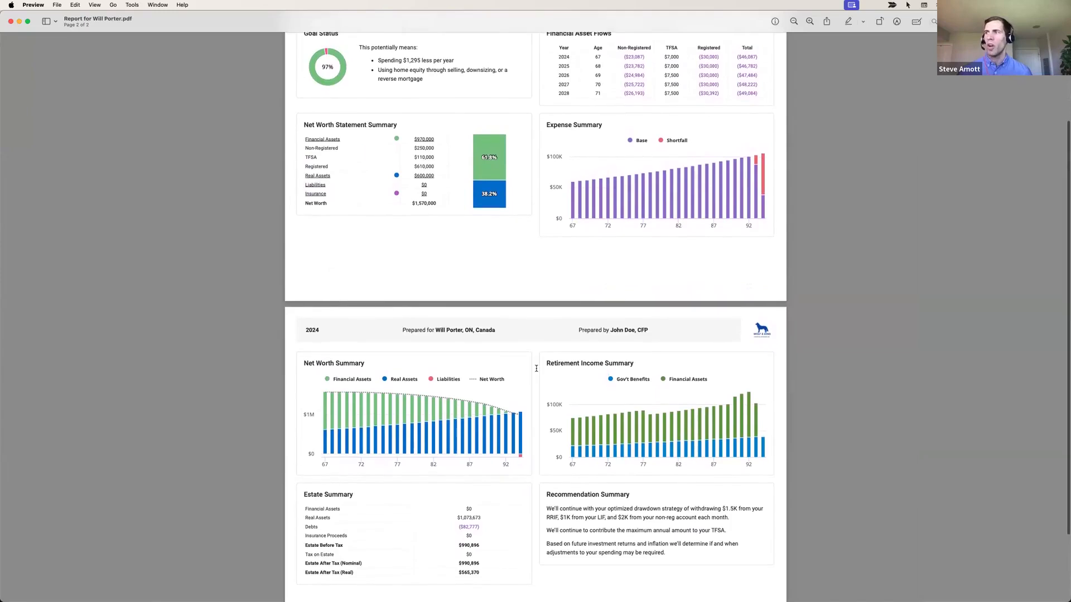
scroll(536, 368, up, 4)
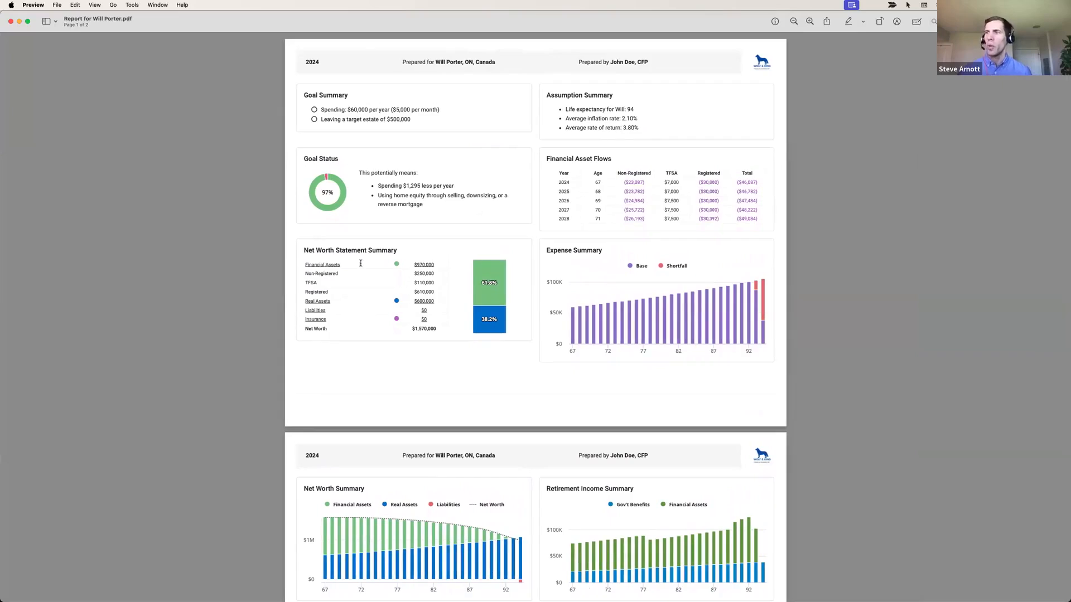
scroll(410, 517, down, 5)
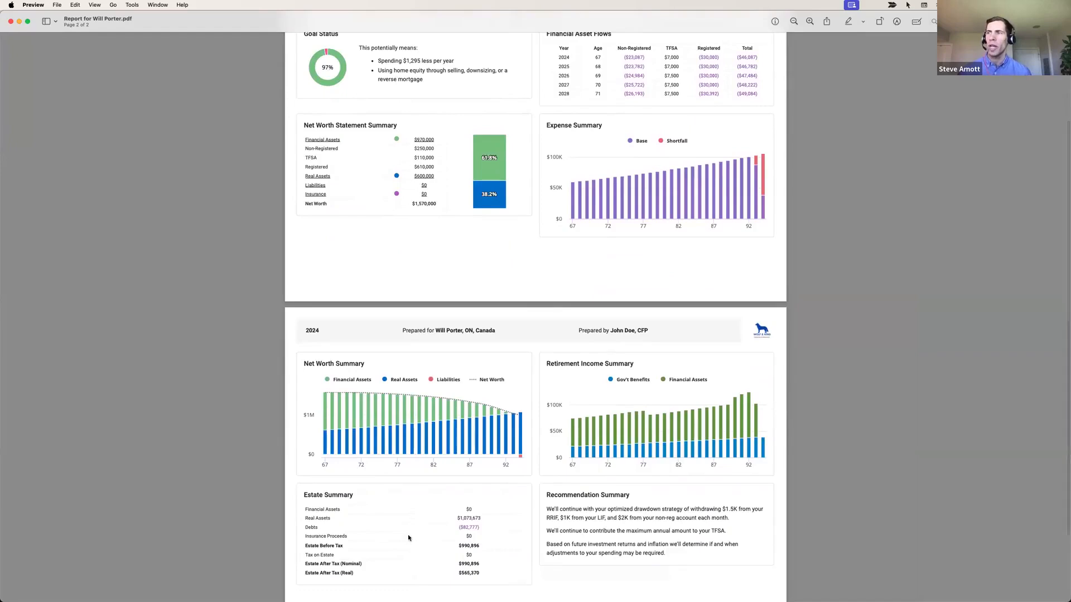
scroll(419, 538, up, 4)
scroll(419, 538, up, 1)
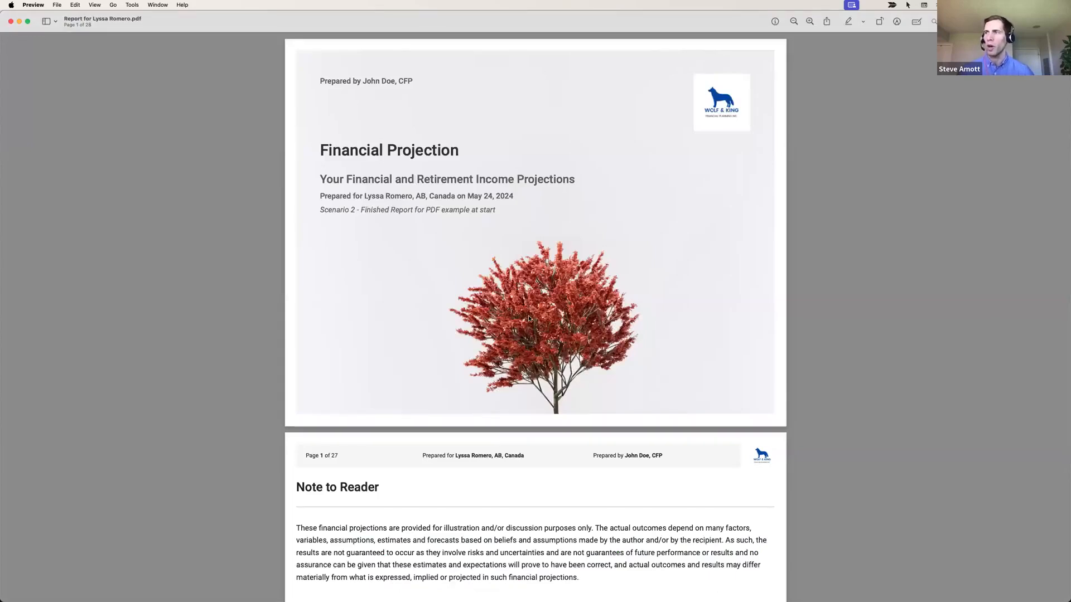
Page through the 28-page report to its page 2 summary showing 114% goal status
scroll(529, 318, down, 6)
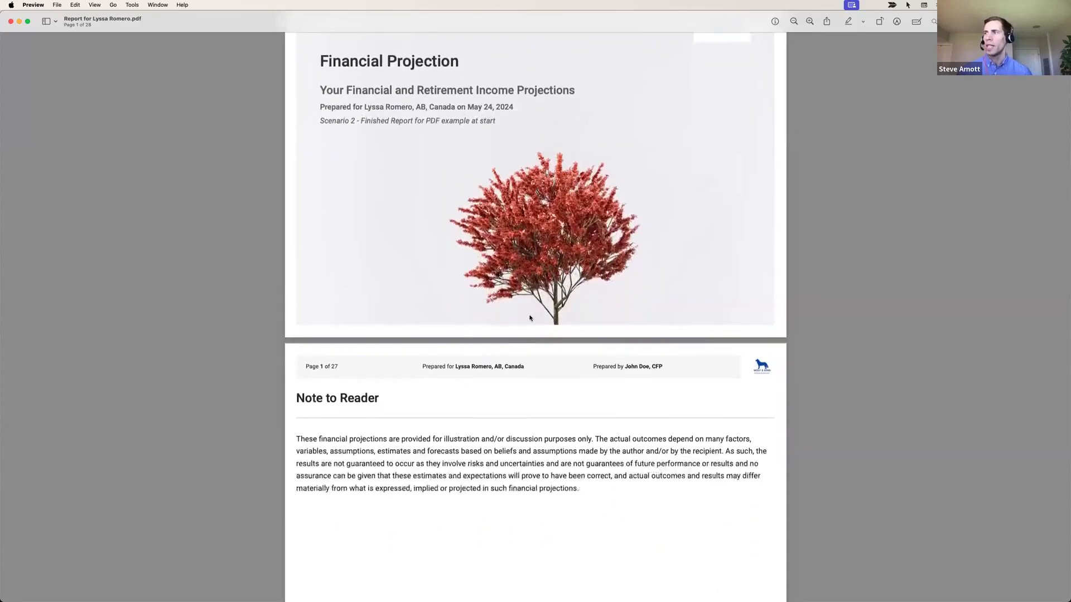
scroll(529, 318, down, 5)
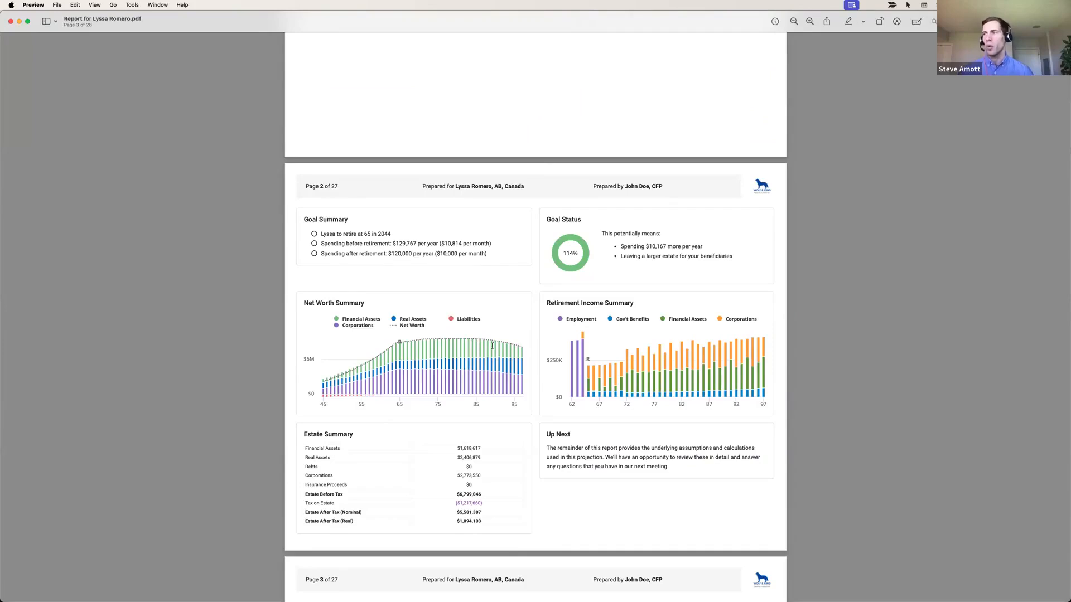
scroll(534, 357, down, 5)
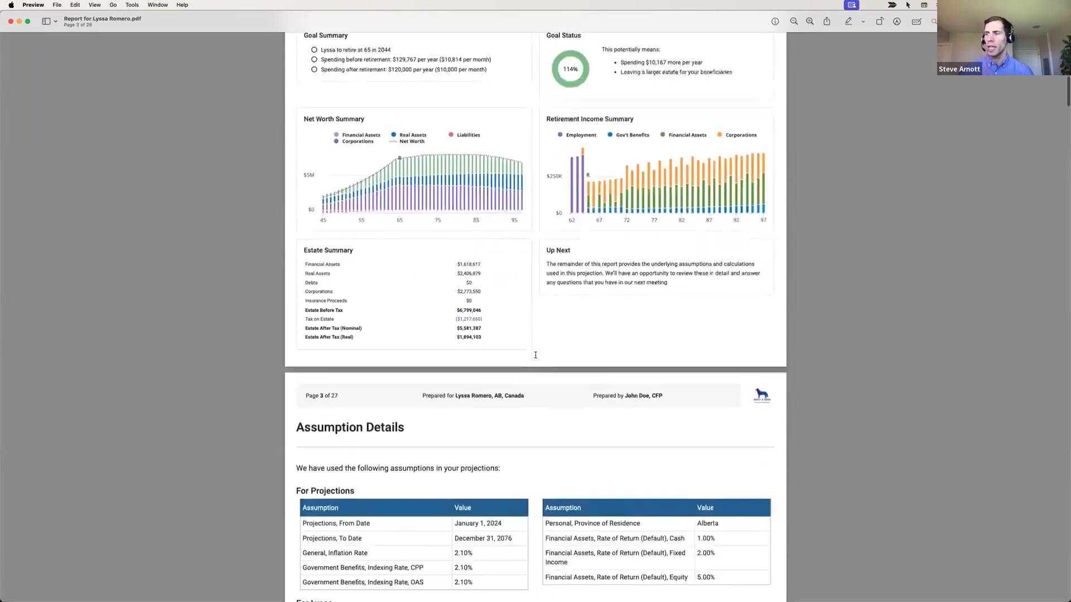
scroll(536, 356, down, 3)
scroll(535, 355, up, 3)
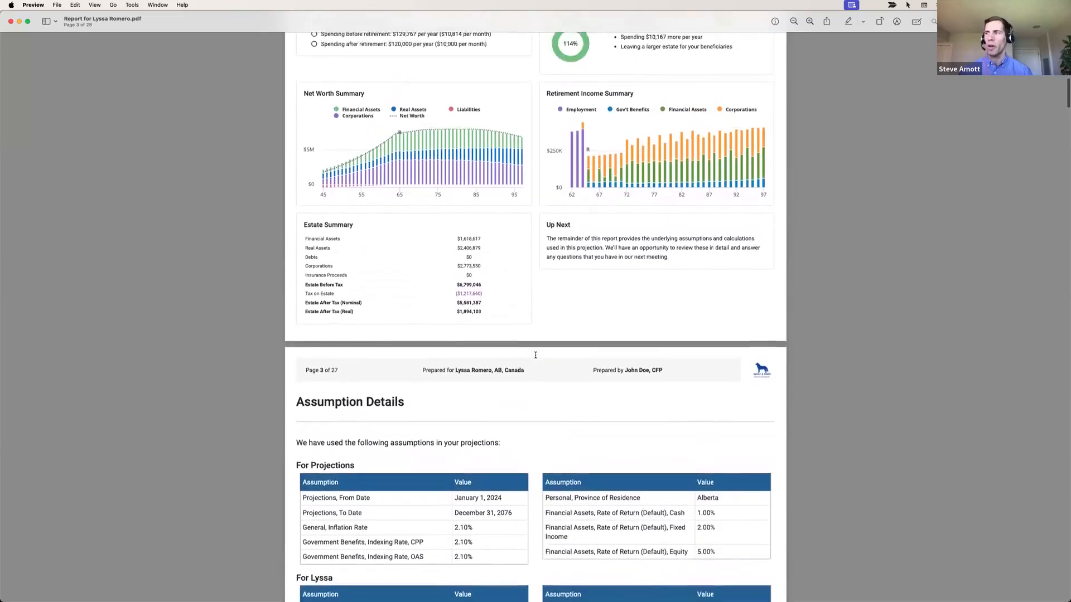
scroll(535, 355, up, 5)
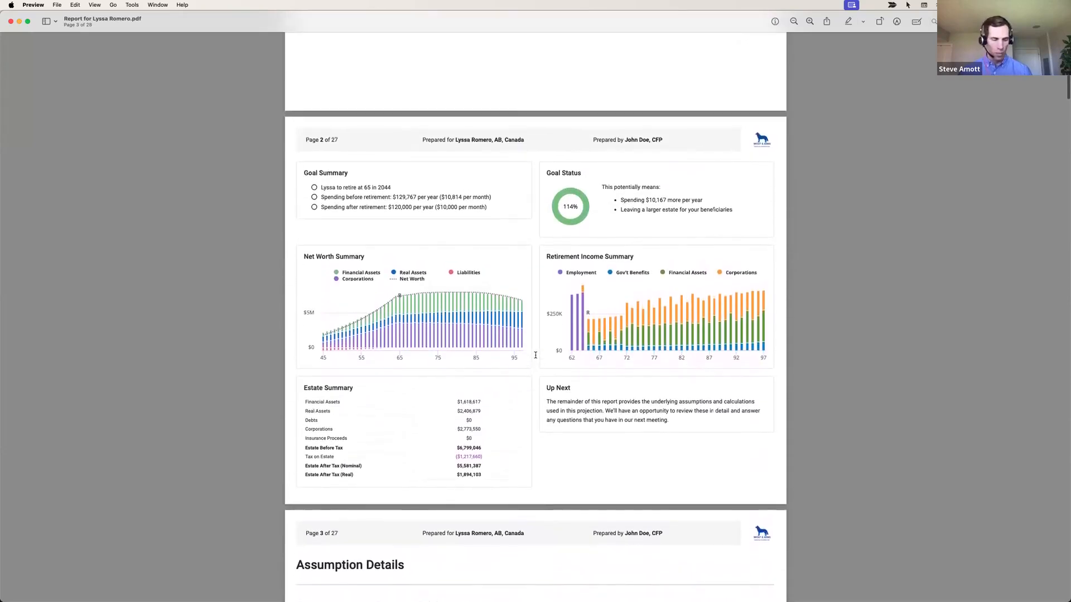
scroll(536, 355, up, 1)
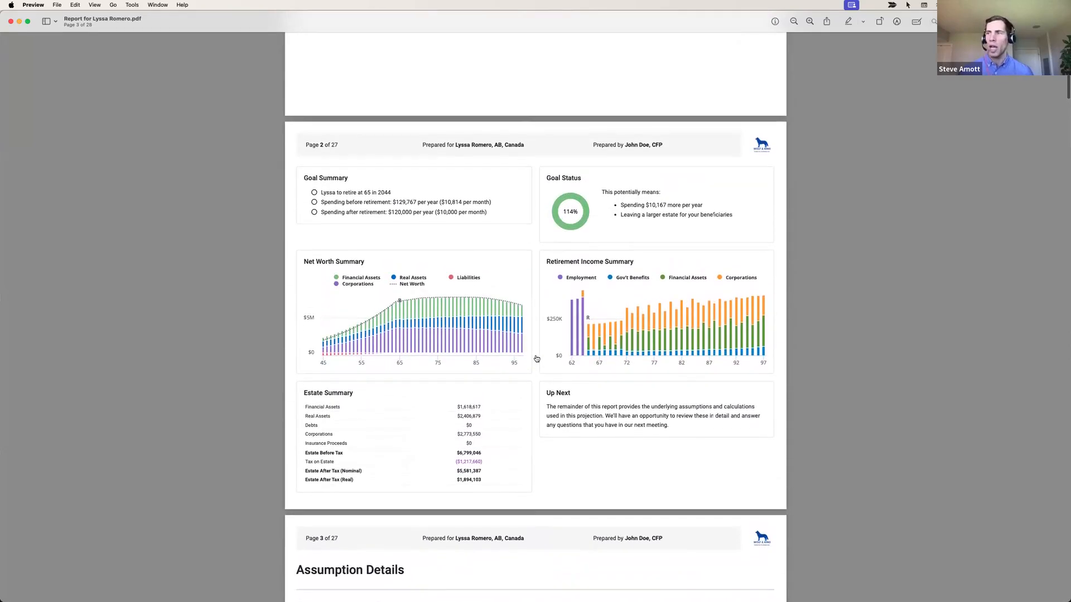
scroll(537, 359, down, 1)
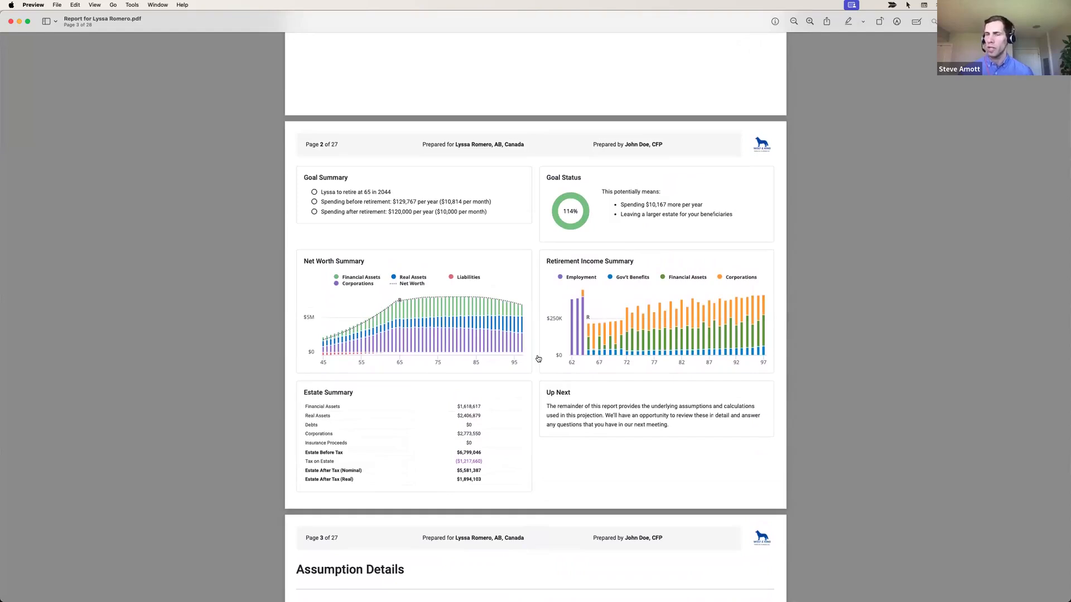
Add a new client with the client's first and last names and birth date 1974-01-01
key(super+Tab)
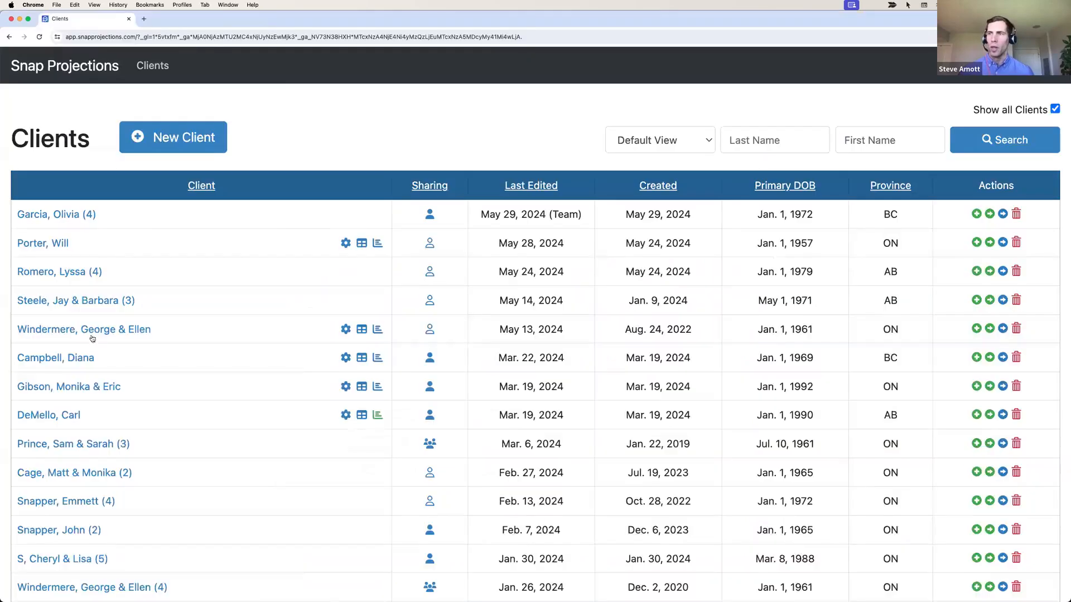
click(178, 141)
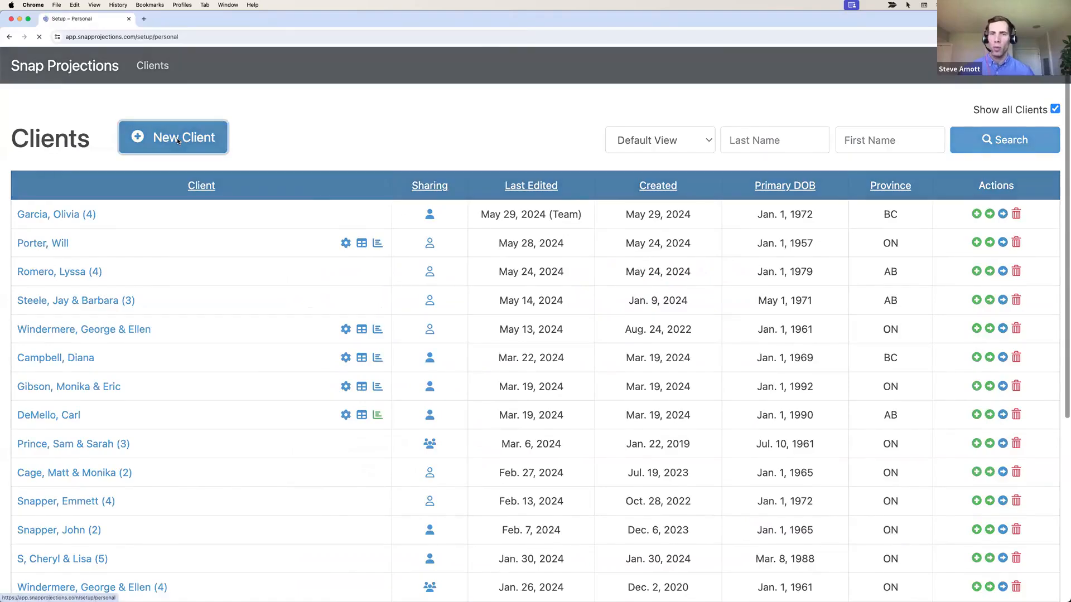
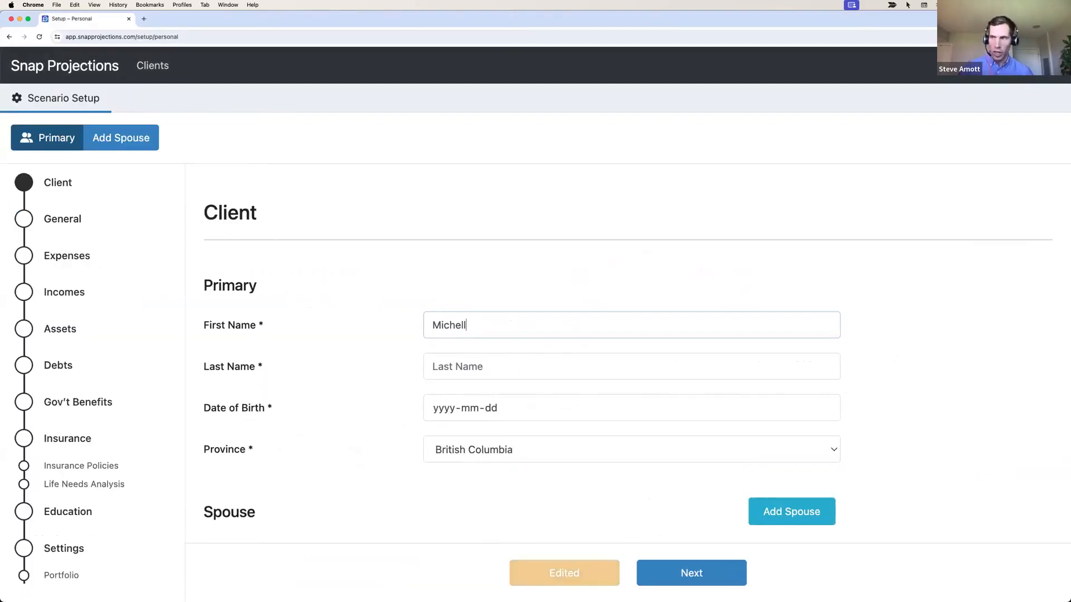
key(Tab)
key(Tab)
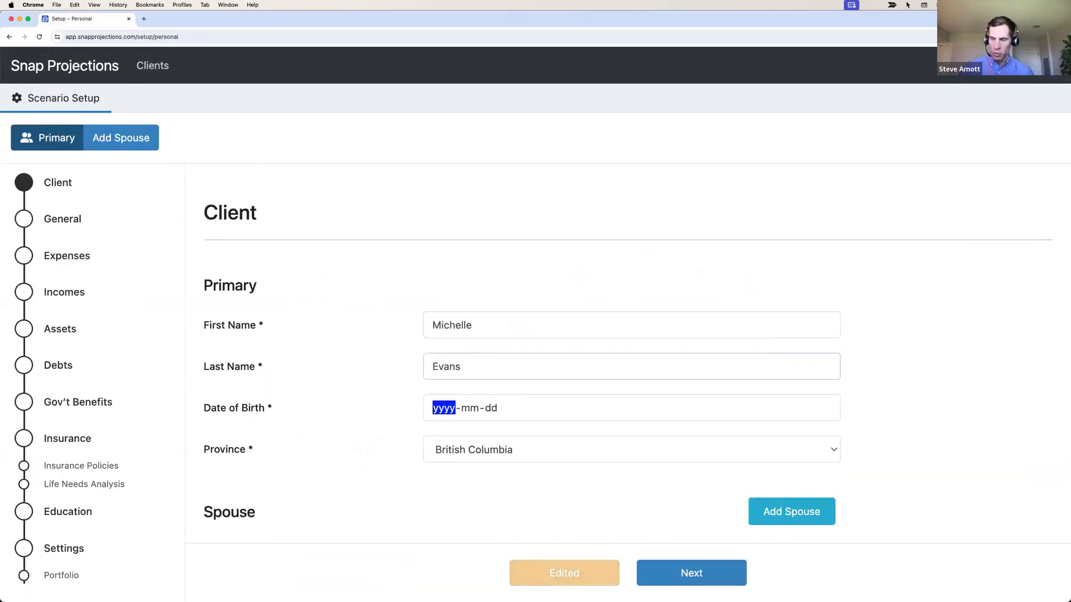
text(1974-01-01)
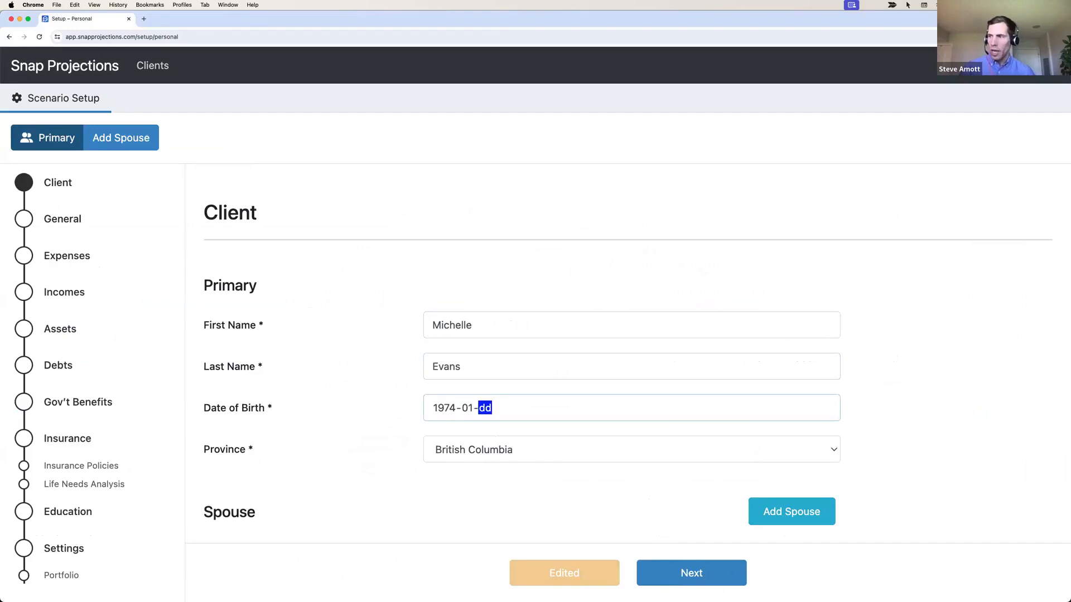
click(423, 480)
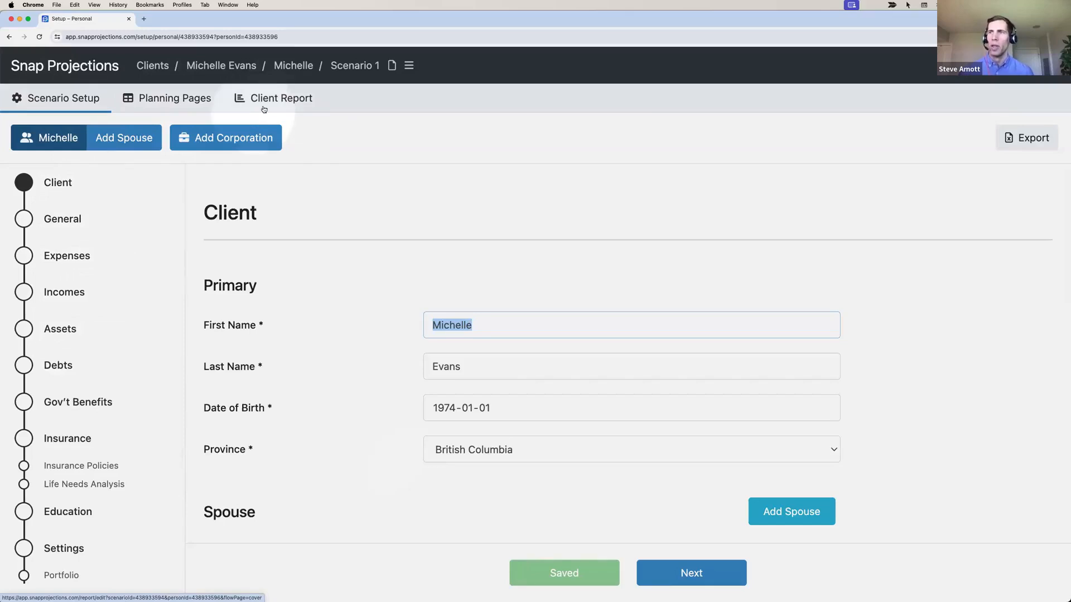
On the General step, set Retirement Age to 60 and projection end age to 97
click(675, 566)
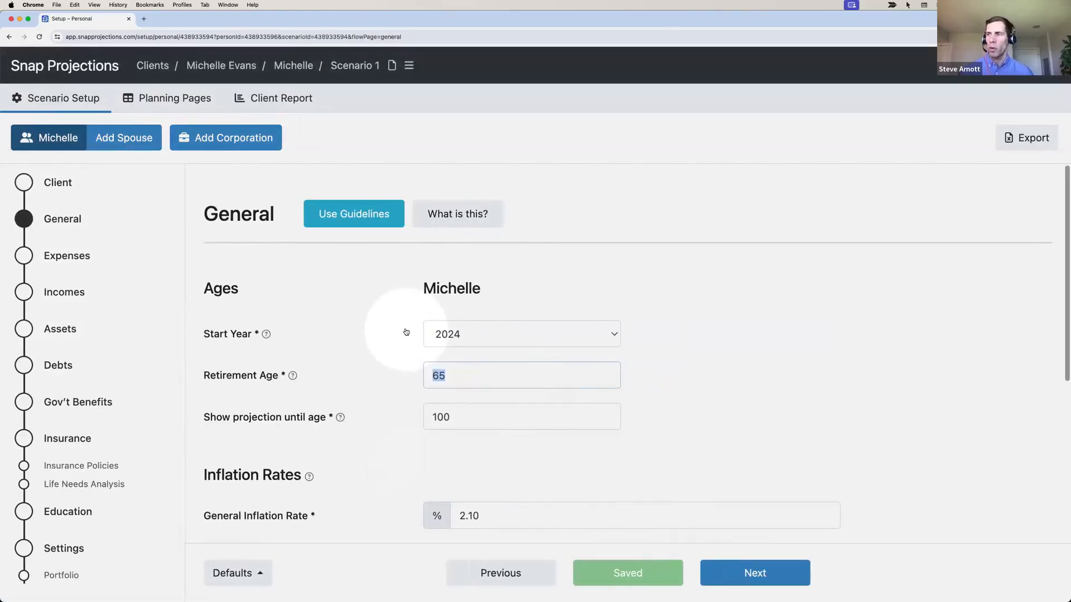
text(60)
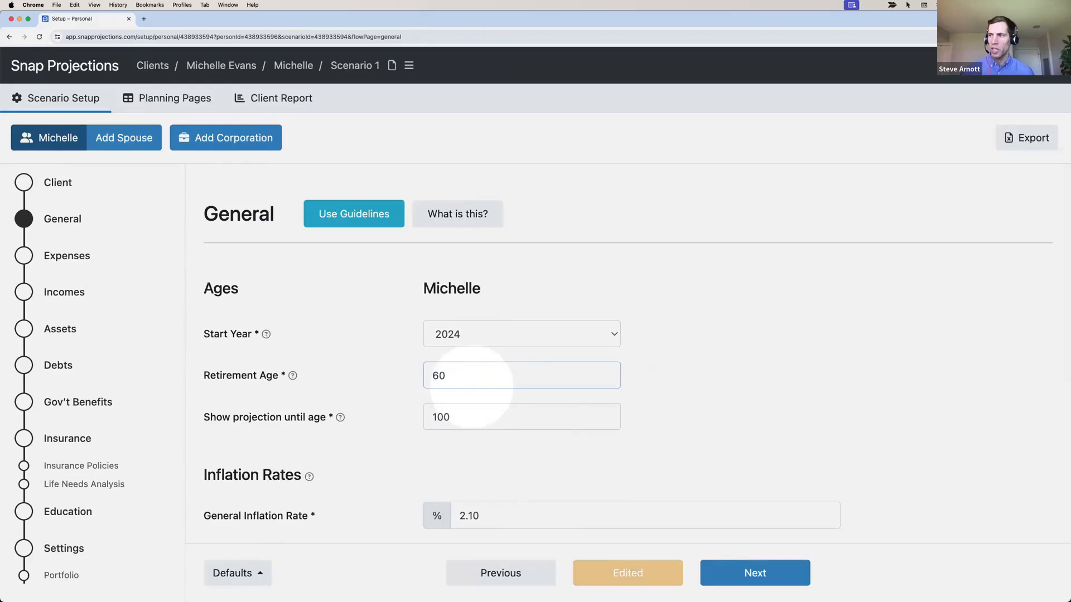
double_click(449, 419)
text(97)
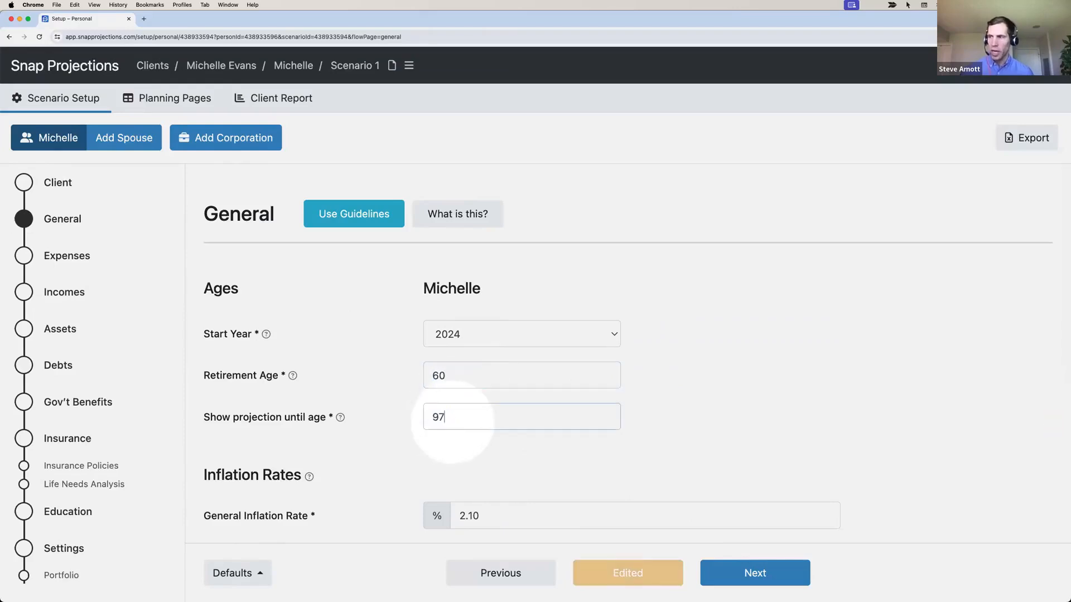
click(452, 454)
scroll(449, 441, down, 3)
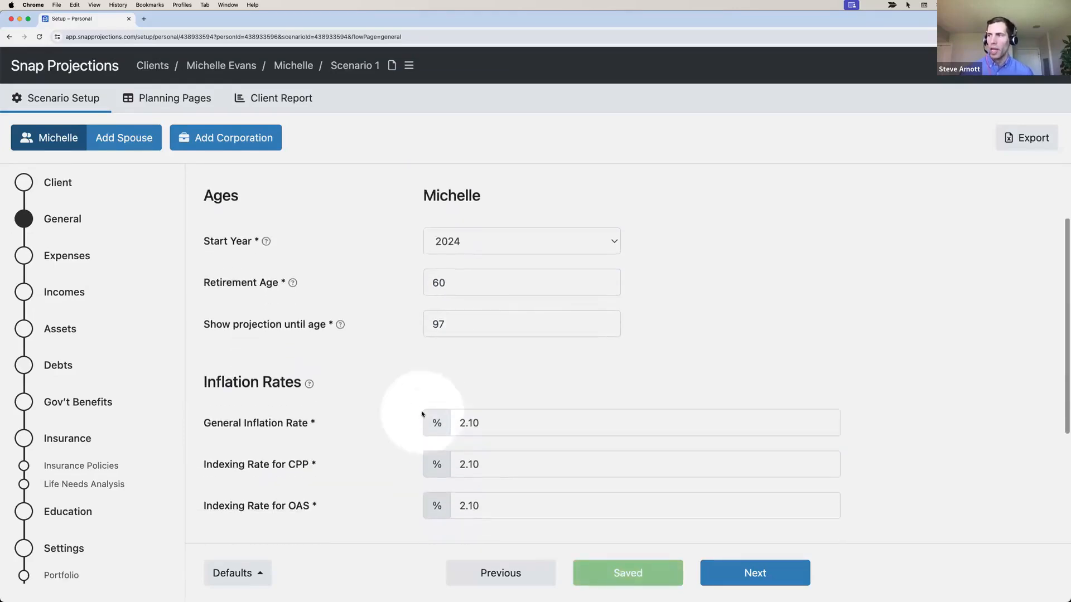
scroll(422, 414, down, 5)
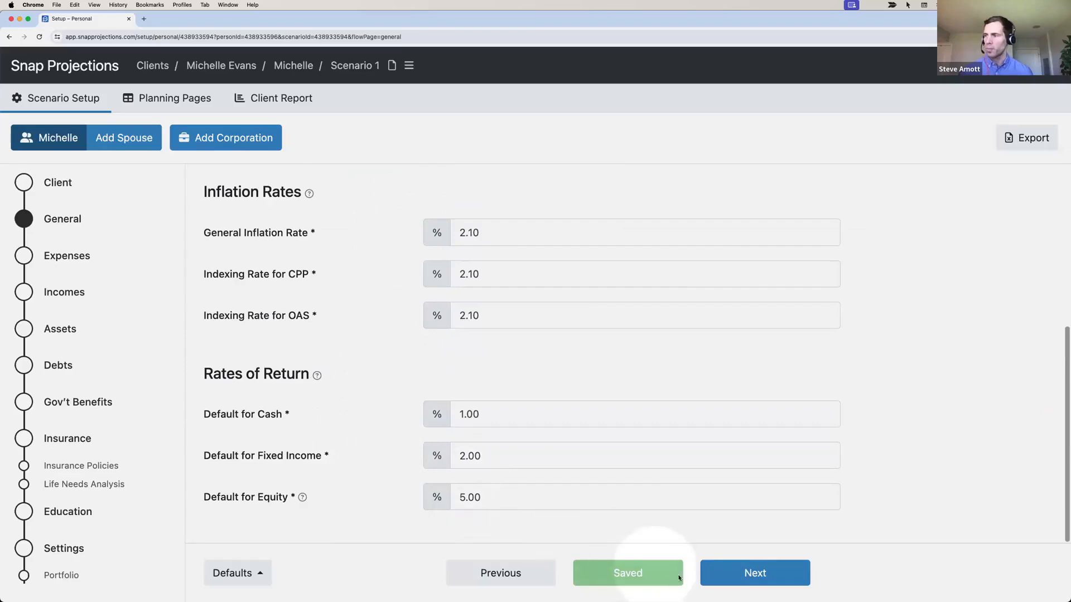
click(738, 574)
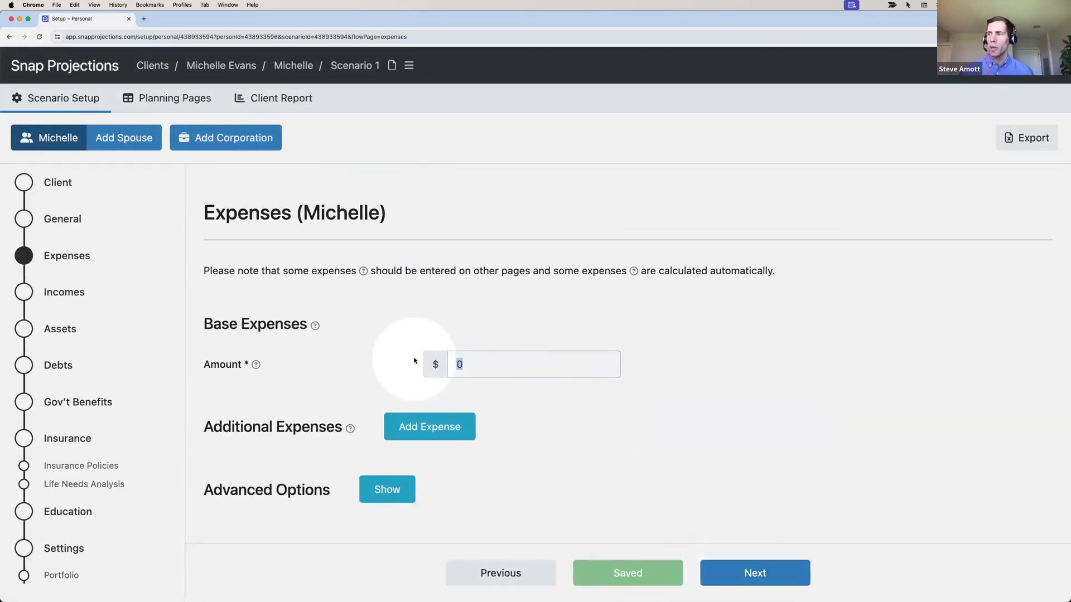
Set base expenses to $48,000 and add an Additional Travel expense of $10,000
text(48)
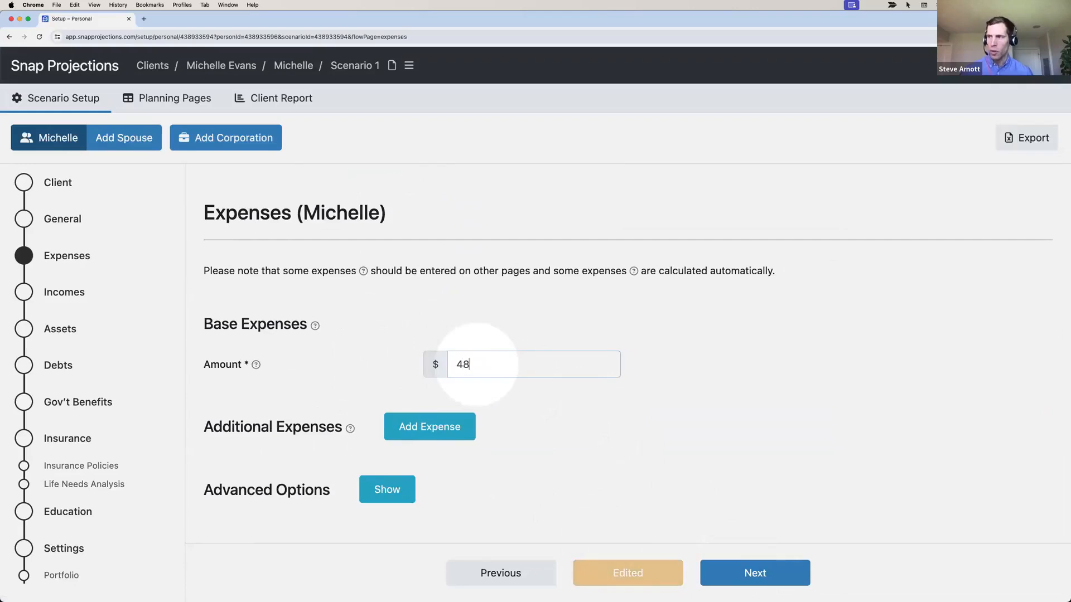
text(,000)
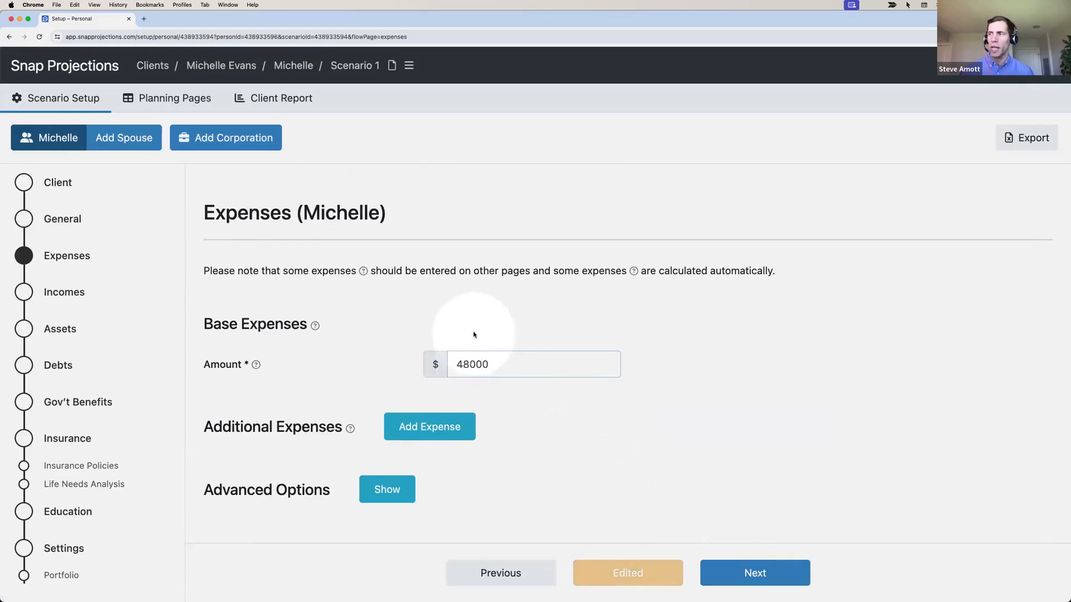
click(475, 338)
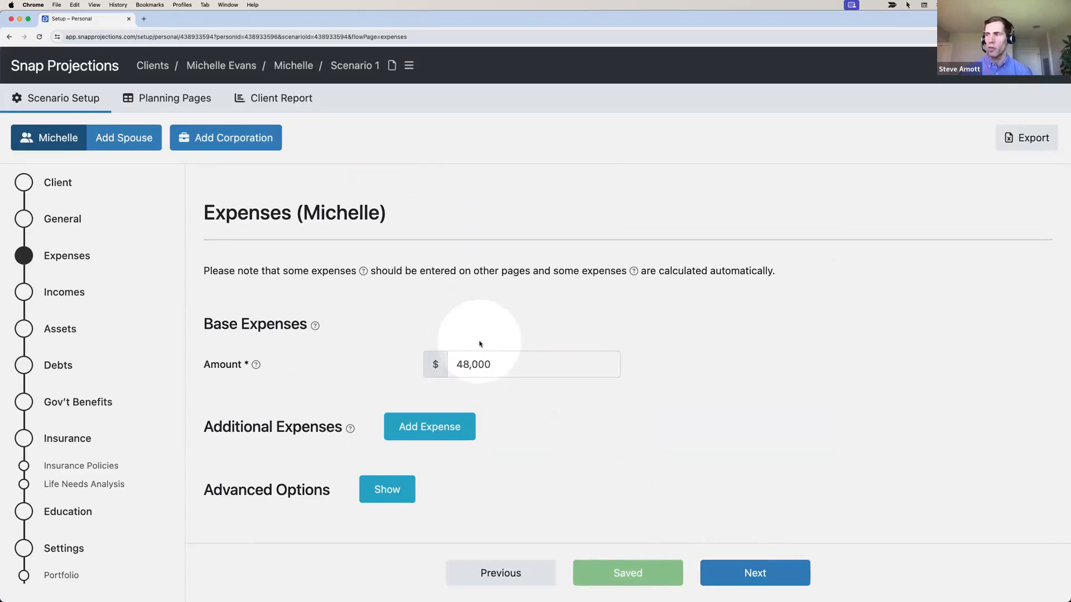
click(431, 427)
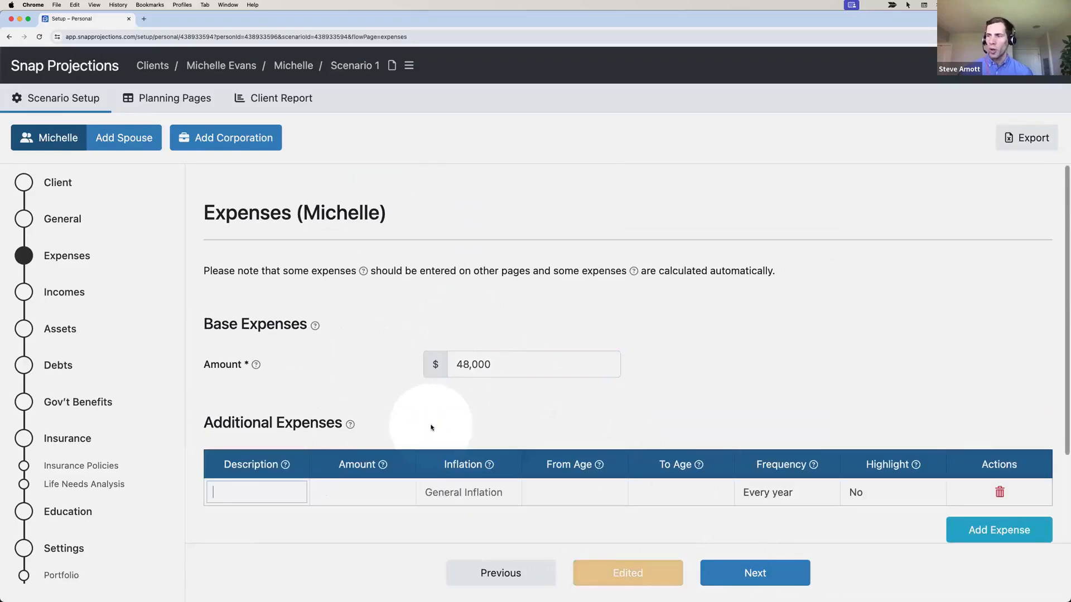
text(A)
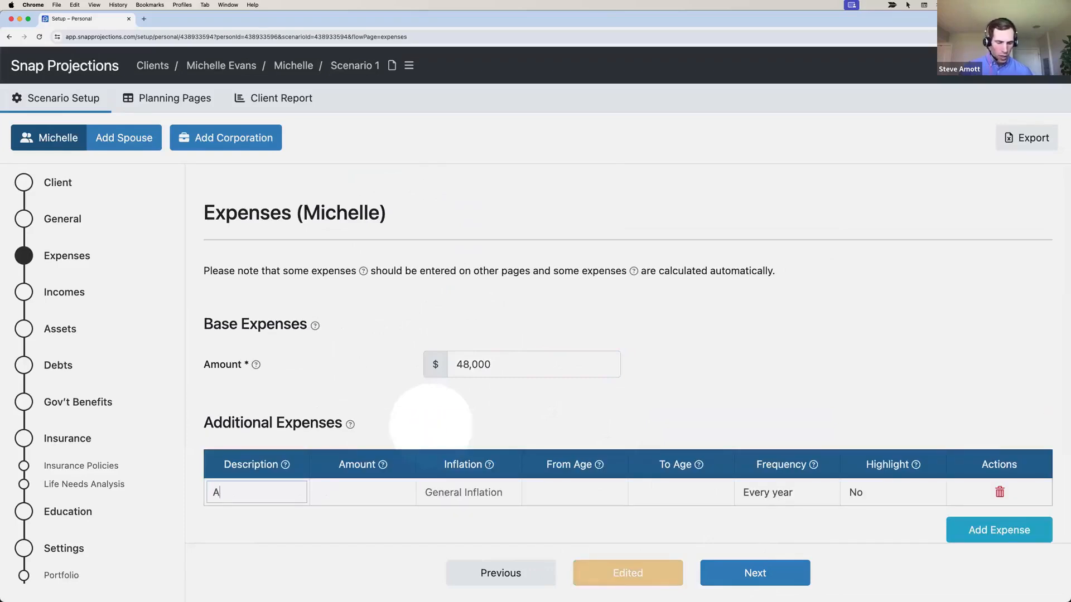
text(dditional Travel)
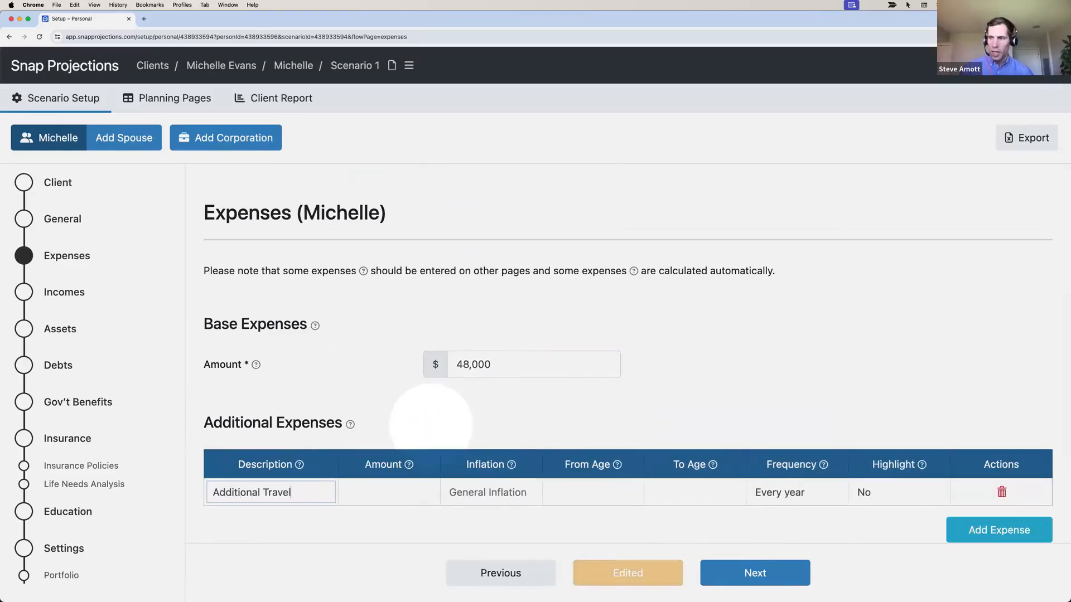
key(Tab)
text(10000)
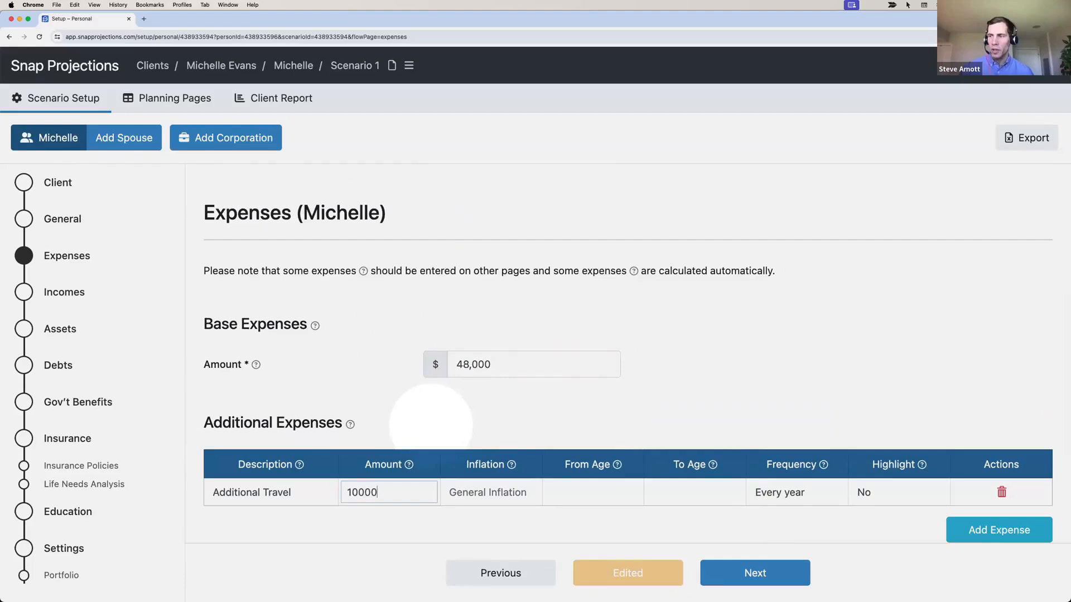
key(Tab)
Run the Additional Travel expense from age 60 to 74 and mark it highlighted
click(567, 492)
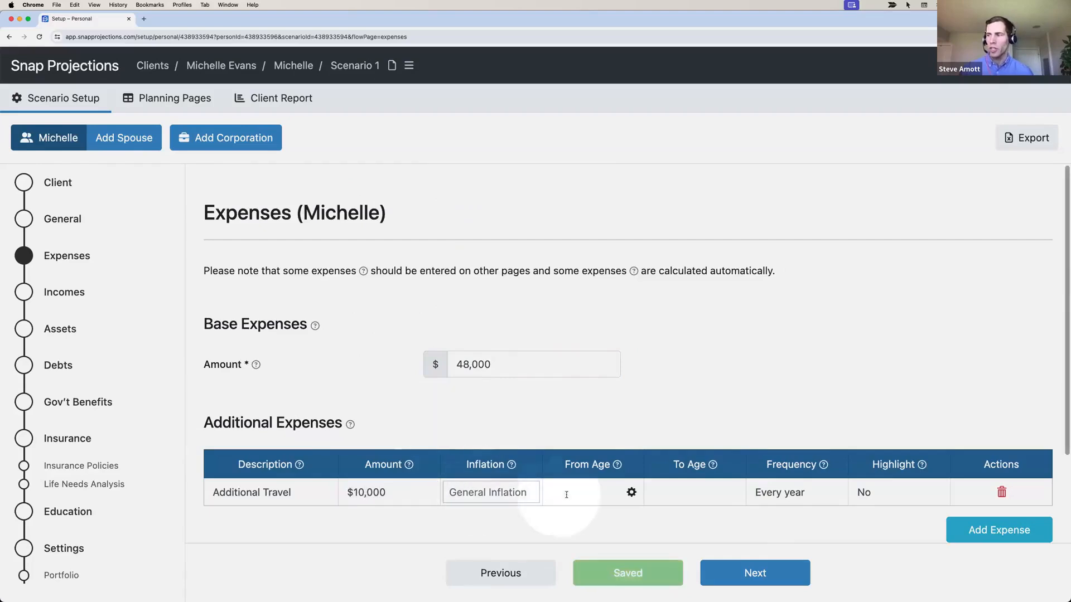
text(60)
key(Tab)
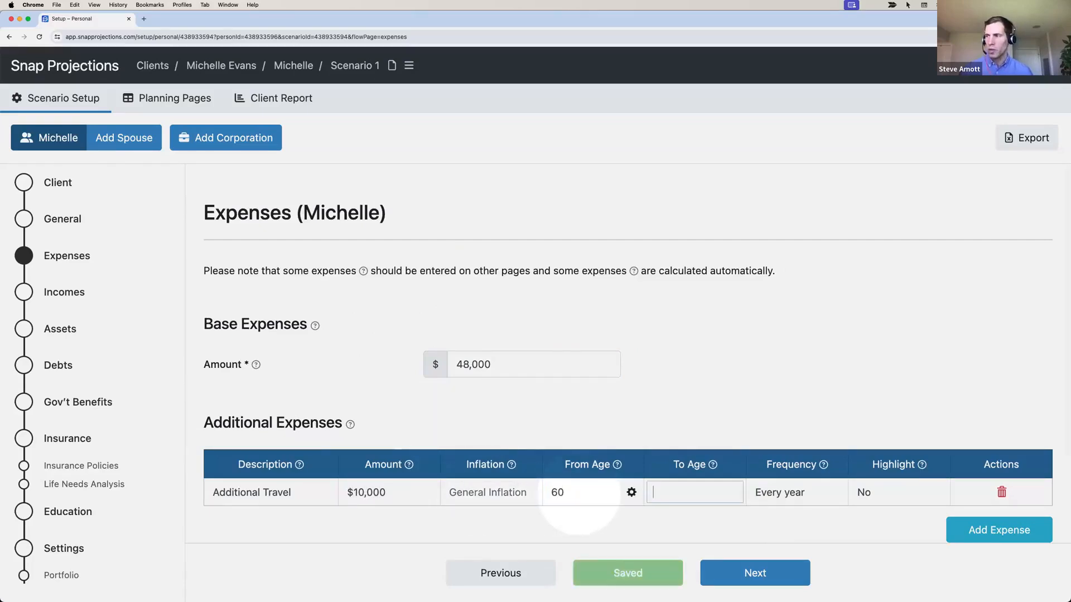
text(74)
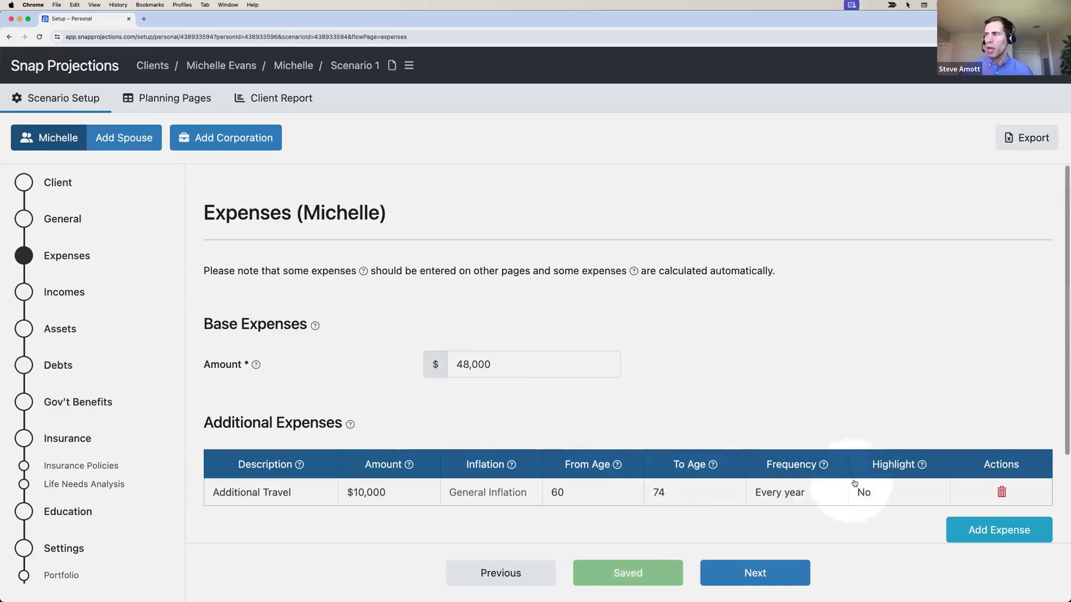
click(870, 492)
click(872, 509)
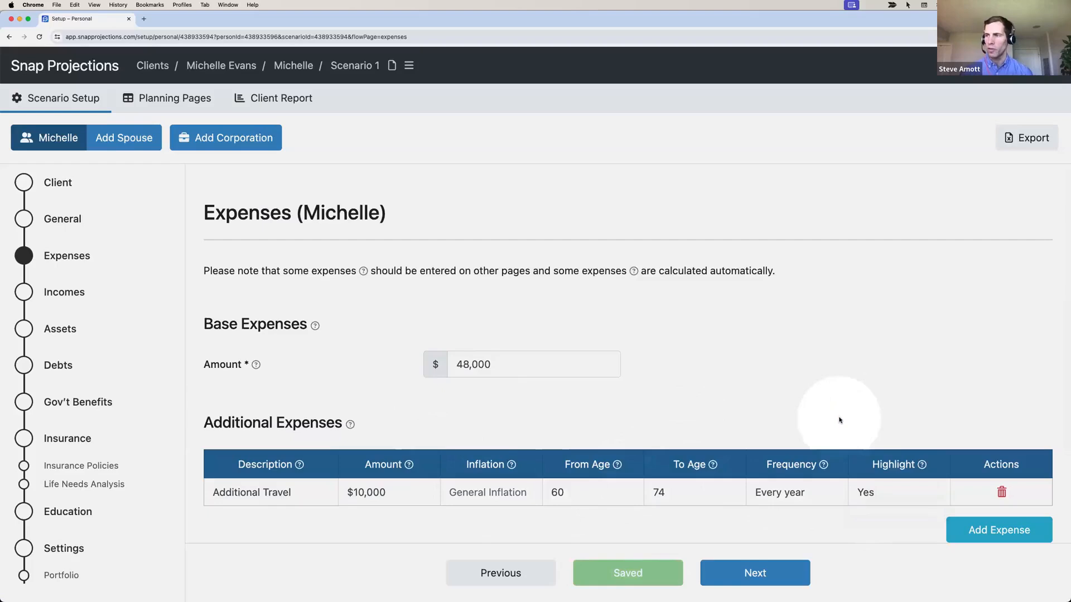
click(754, 573)
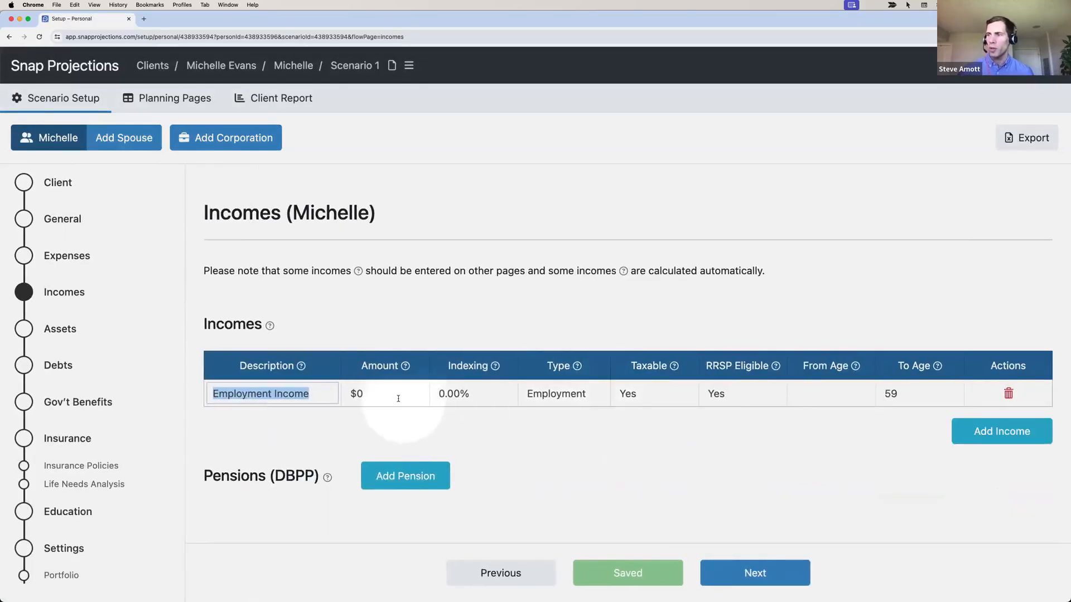
Change Employment Income to $110,000 and clear the 0.00% indexing so it uses General Inflation
click(395, 398)
text(110000)
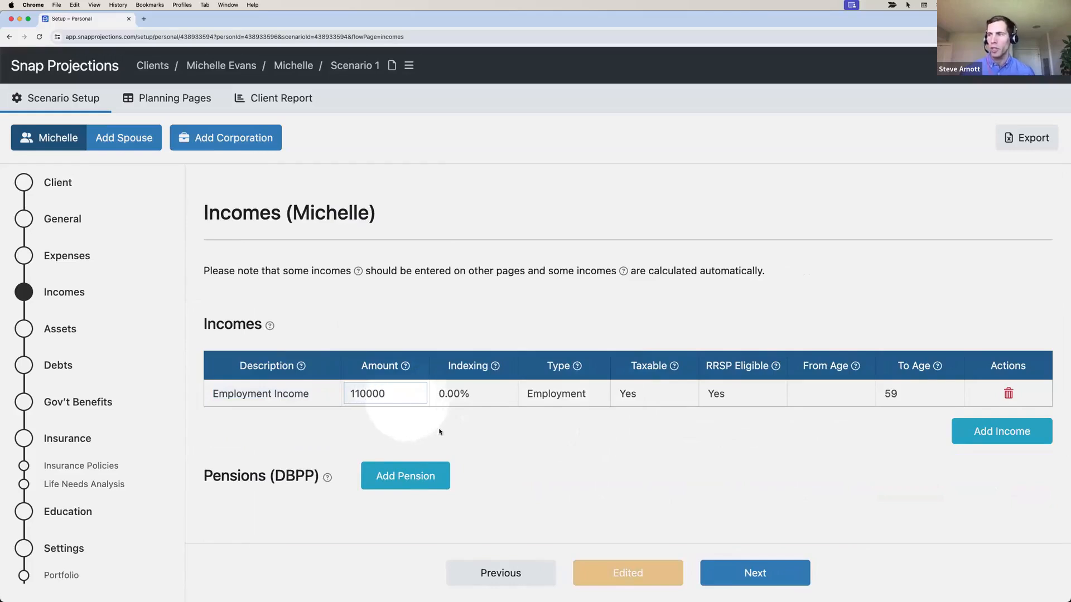
click(472, 394)
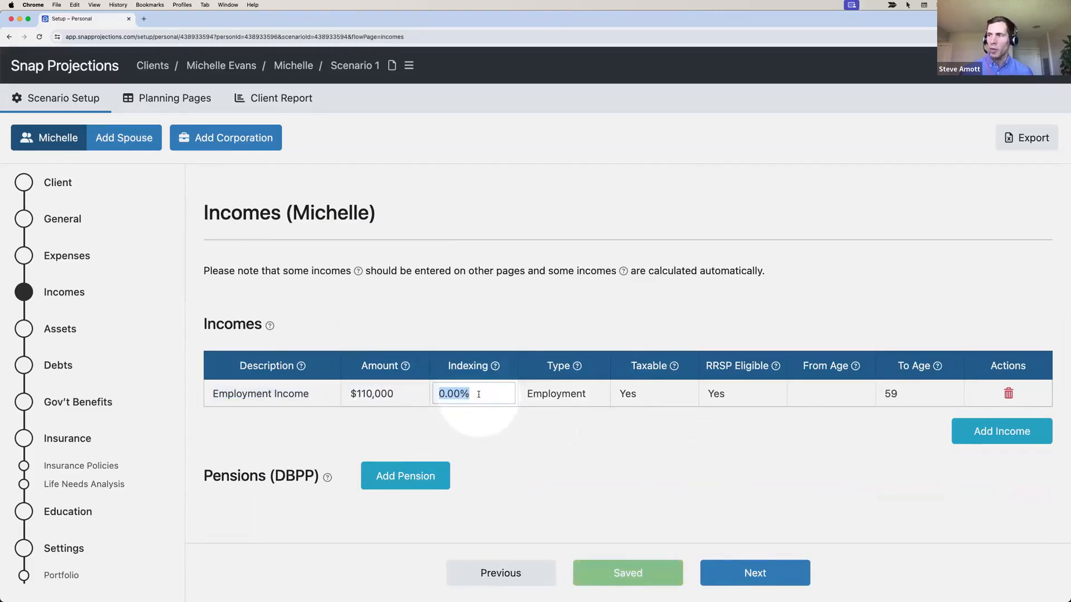
key(BackSpace)
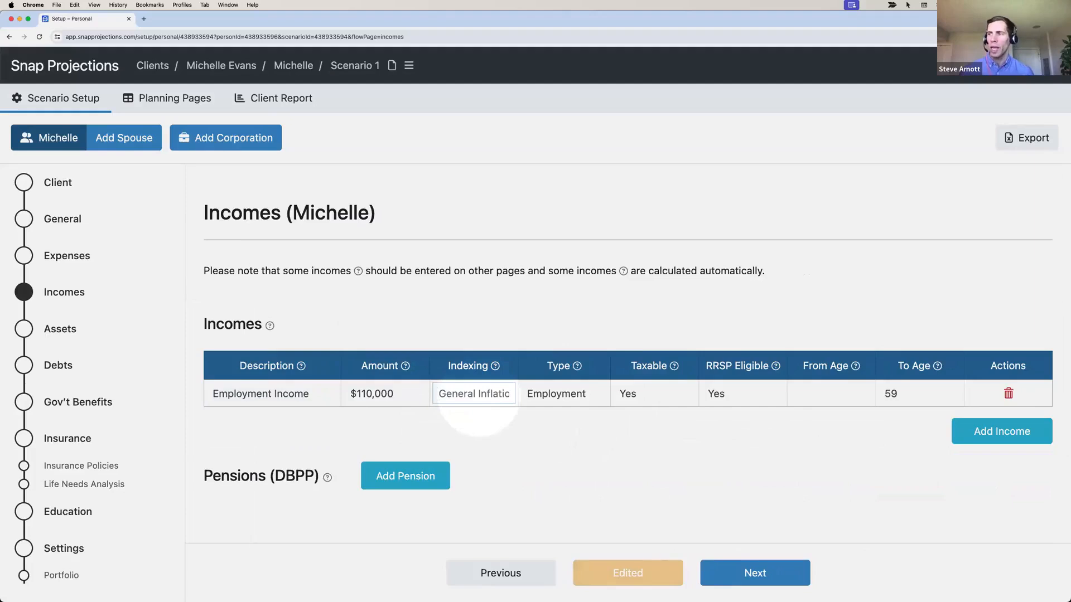
click(478, 413)
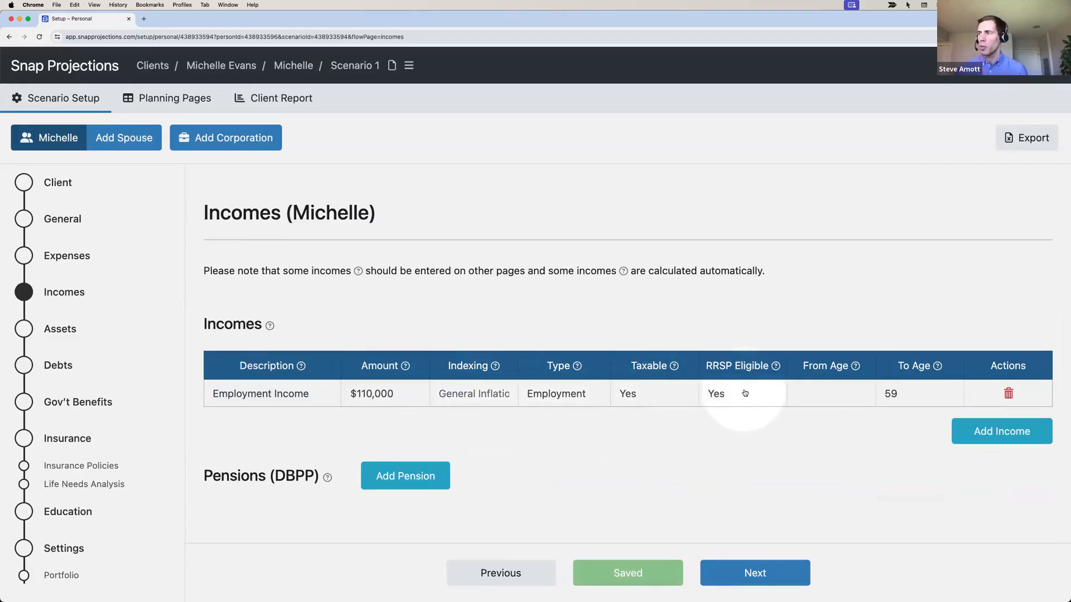
mouse_move(835, 388)
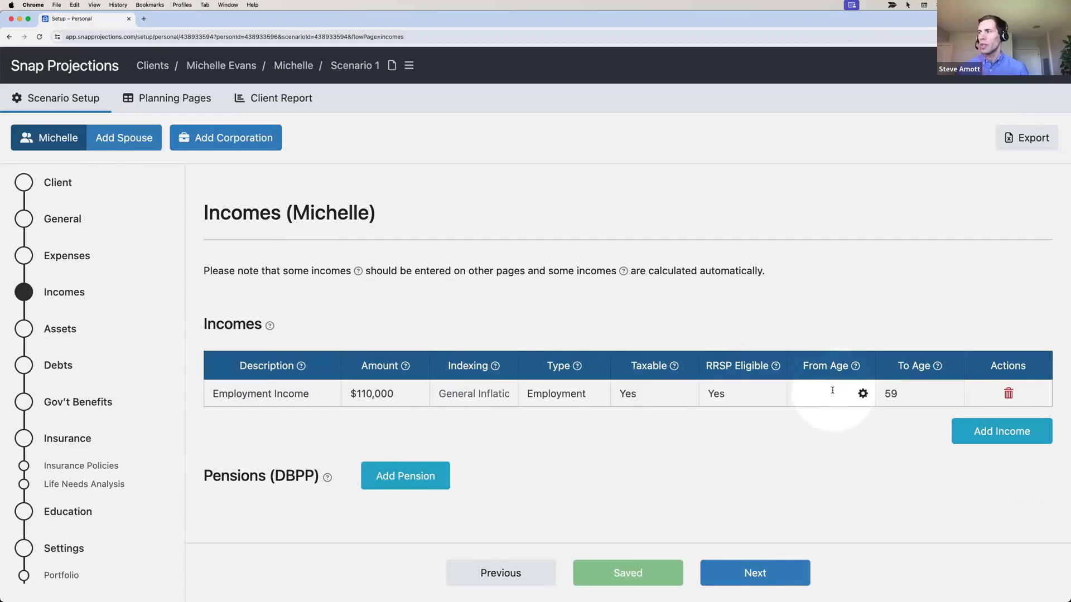
mouse_move(915, 387)
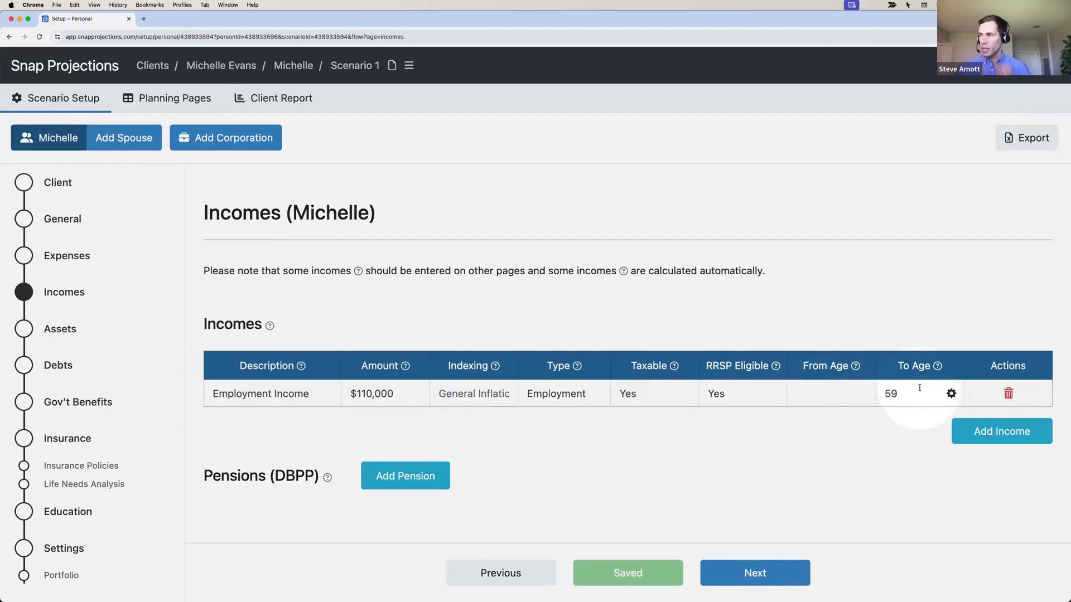
Add a Pension from age 60 paying $35,000 before 65 (0 indexing) and $28,000 after
click(394, 473)
text(Pension)
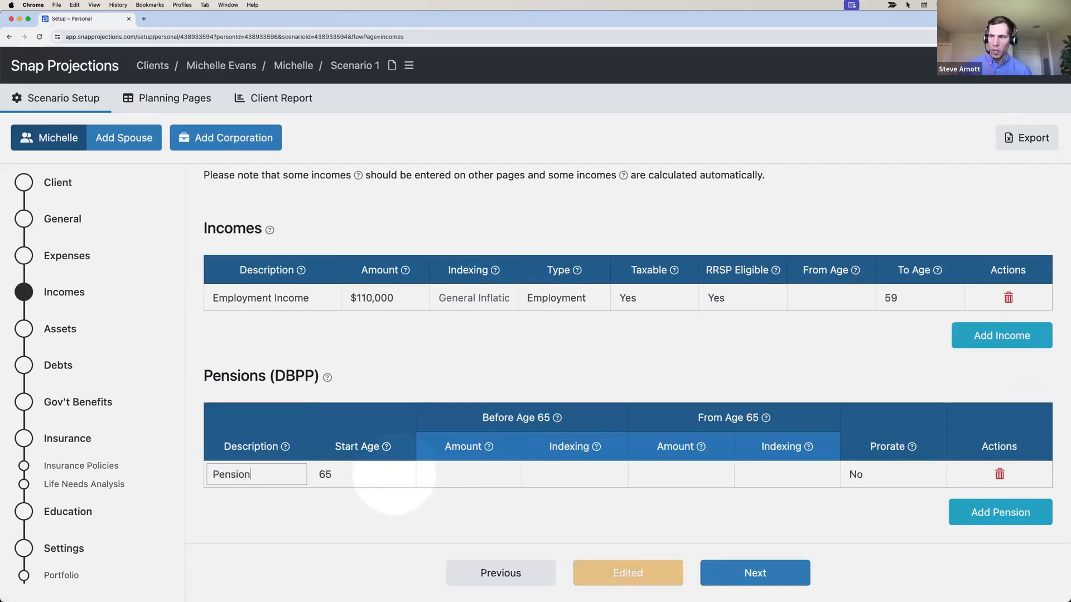
key(Tab)
text(60)
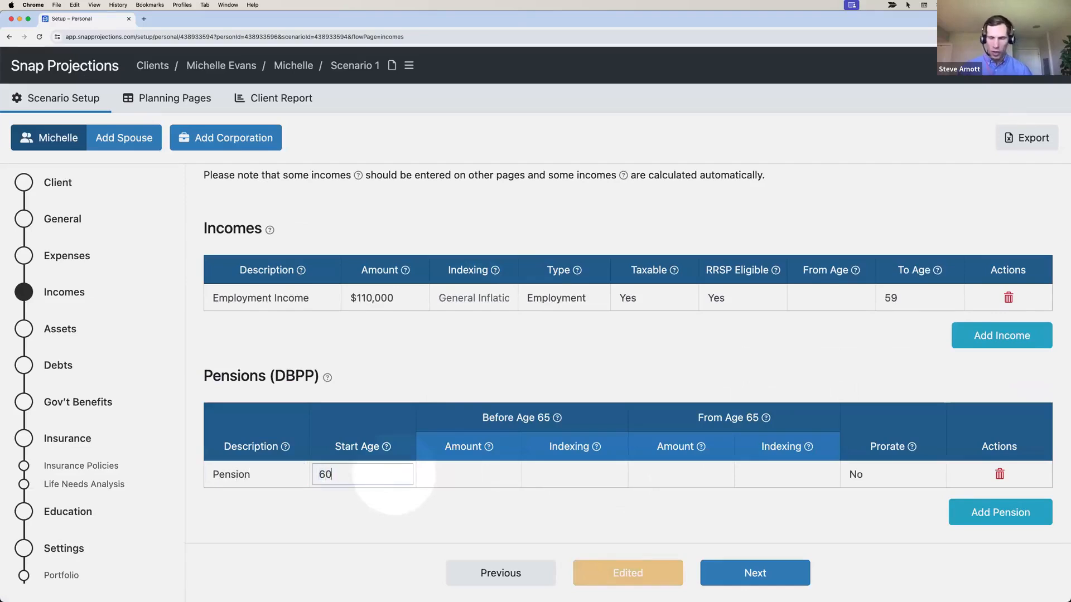
key(Tab)
text(3)
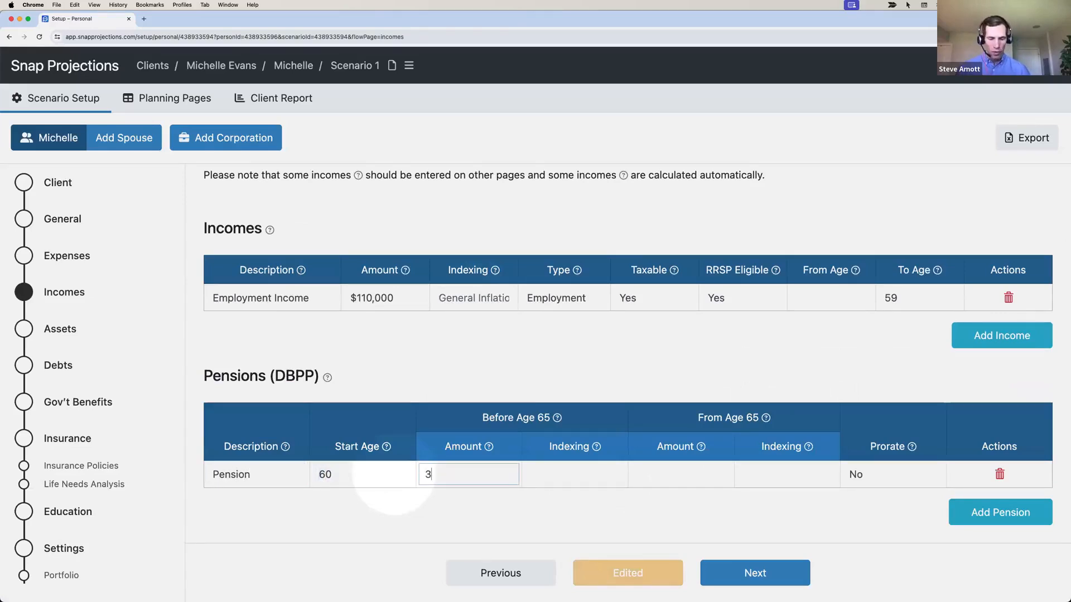
text(5,000)
key(Tab)
text(0)
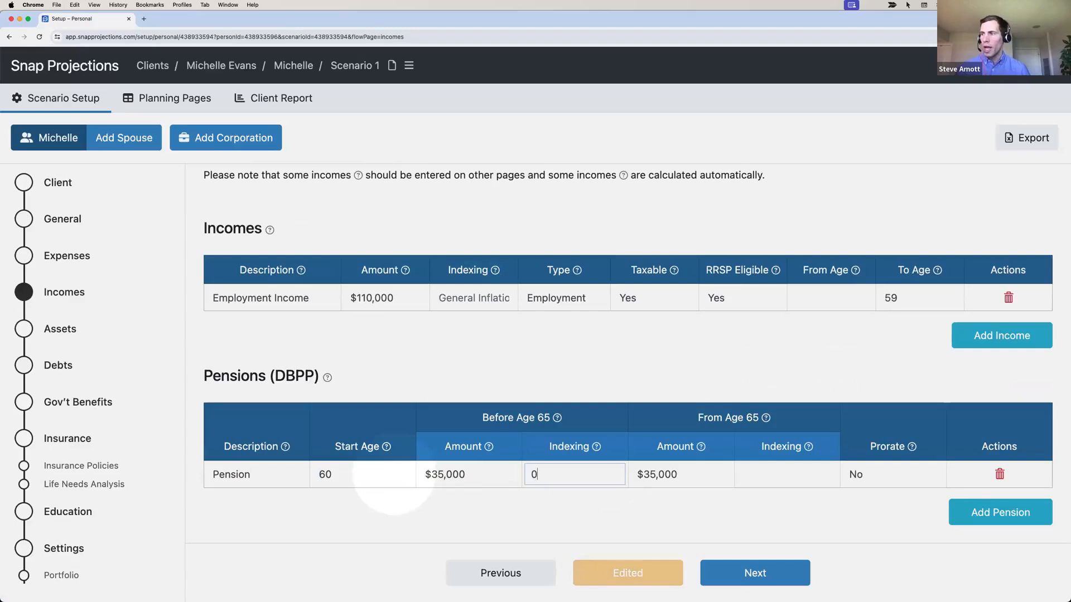
key(Tab)
text(28,00)
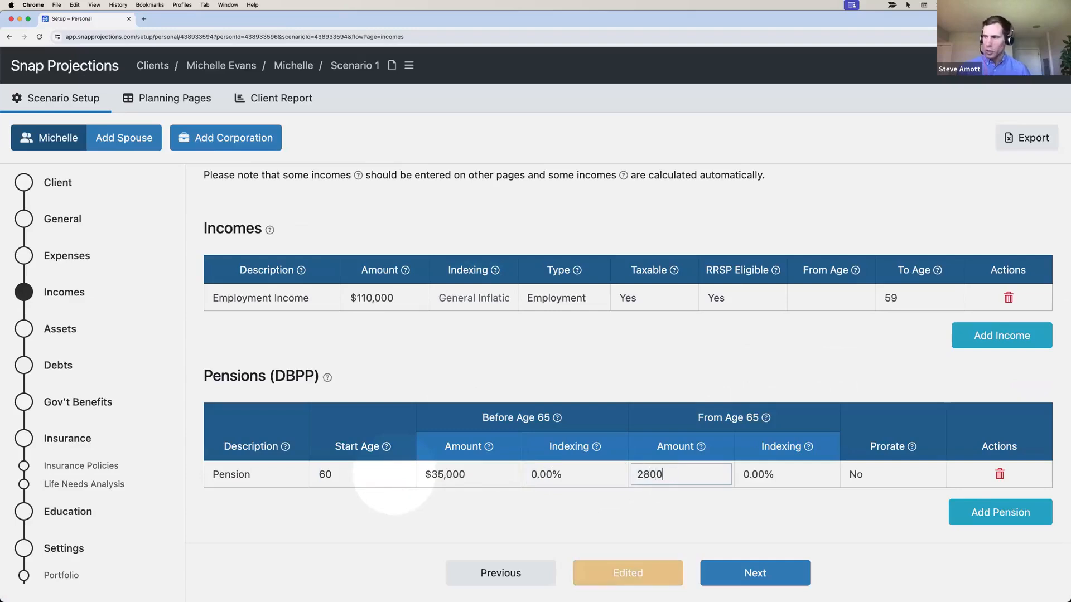
text(0)
click(538, 503)
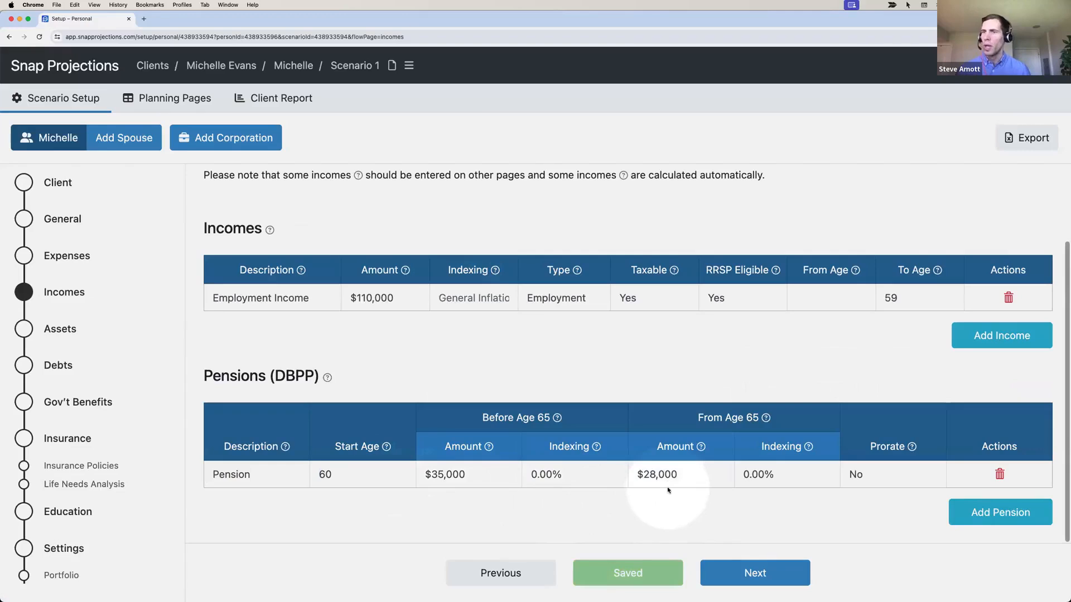
click(736, 574)
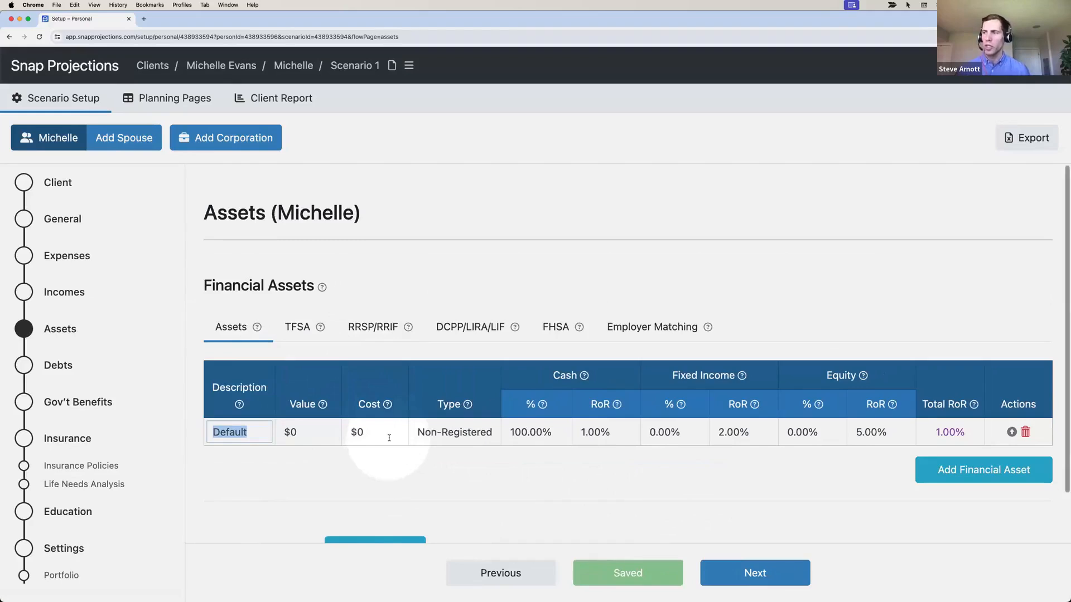
Replace the Default asset with a $50,000 Non-reg asset held 100% in cash
click(1025, 432)
click(662, 210)
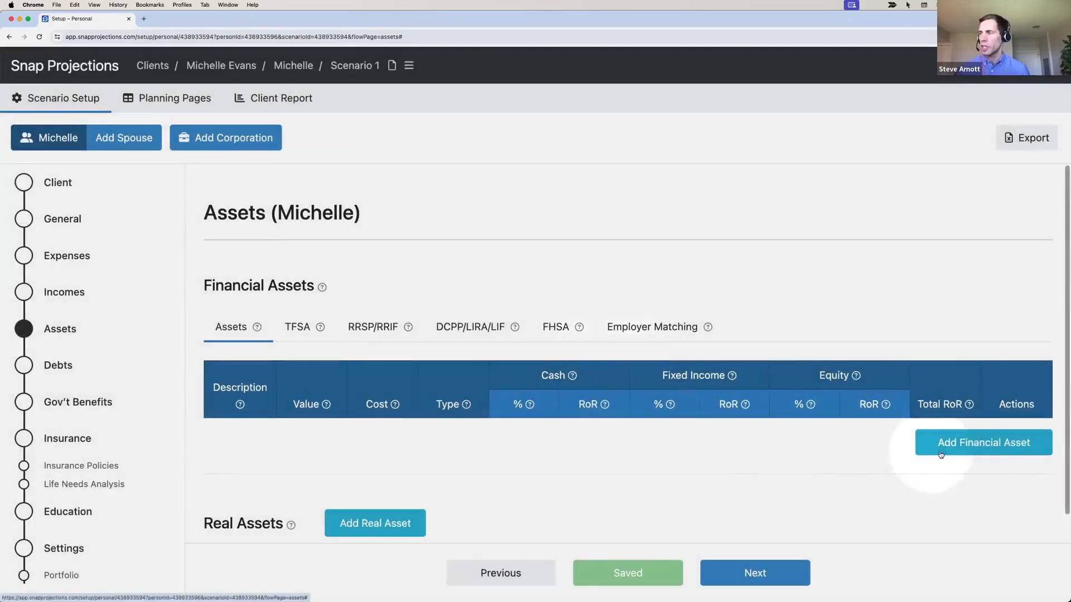
click(941, 455)
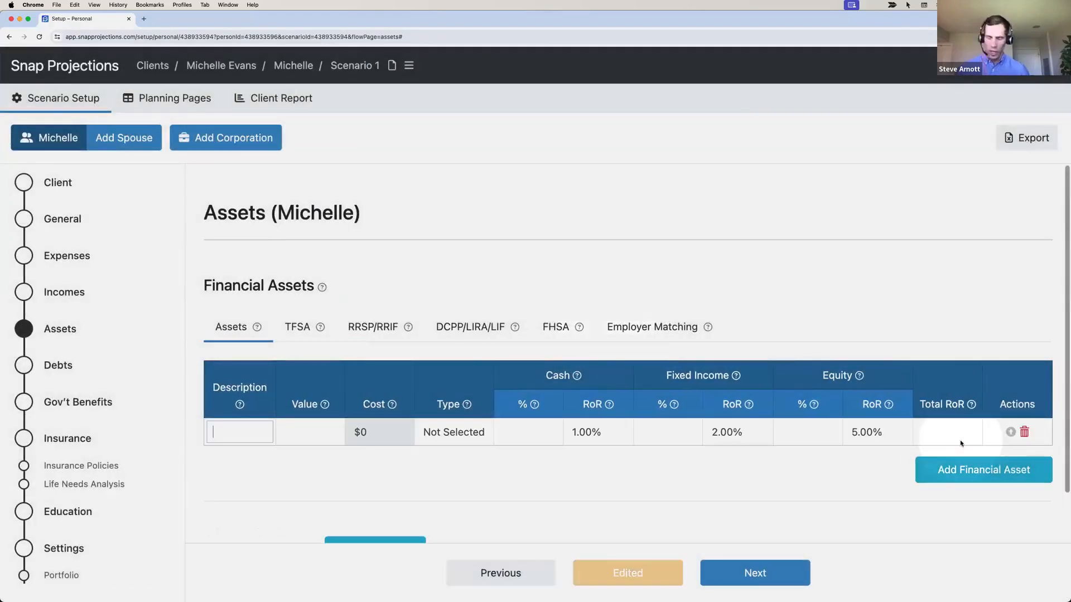
text(Non-r)
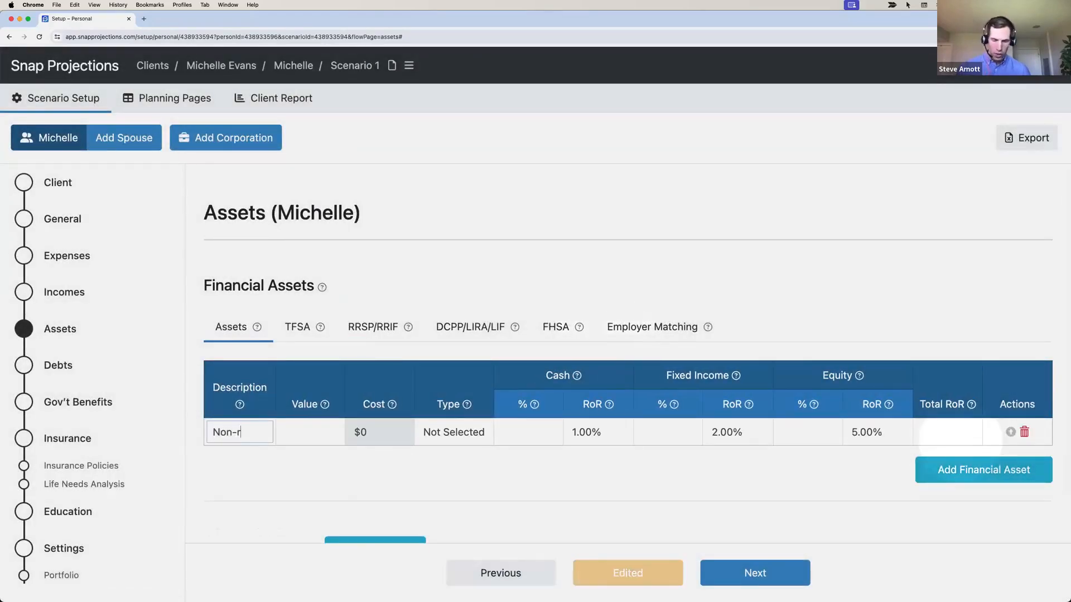
text(eg)
key(Tab)
text(50000)
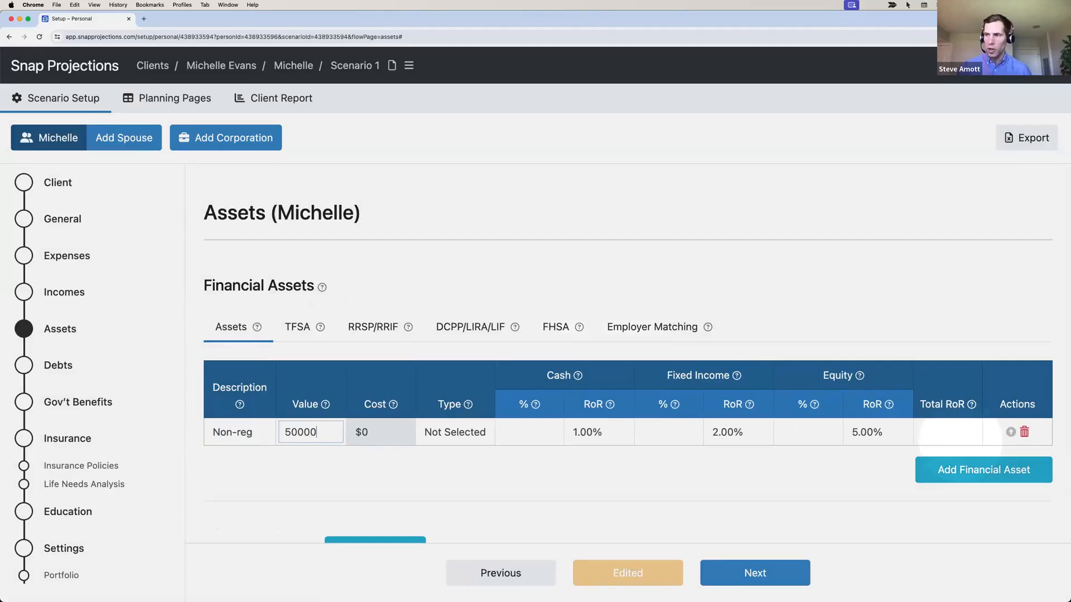
key(Tab)
key(Down)
key(Tab)
text(100)
key(Tab)
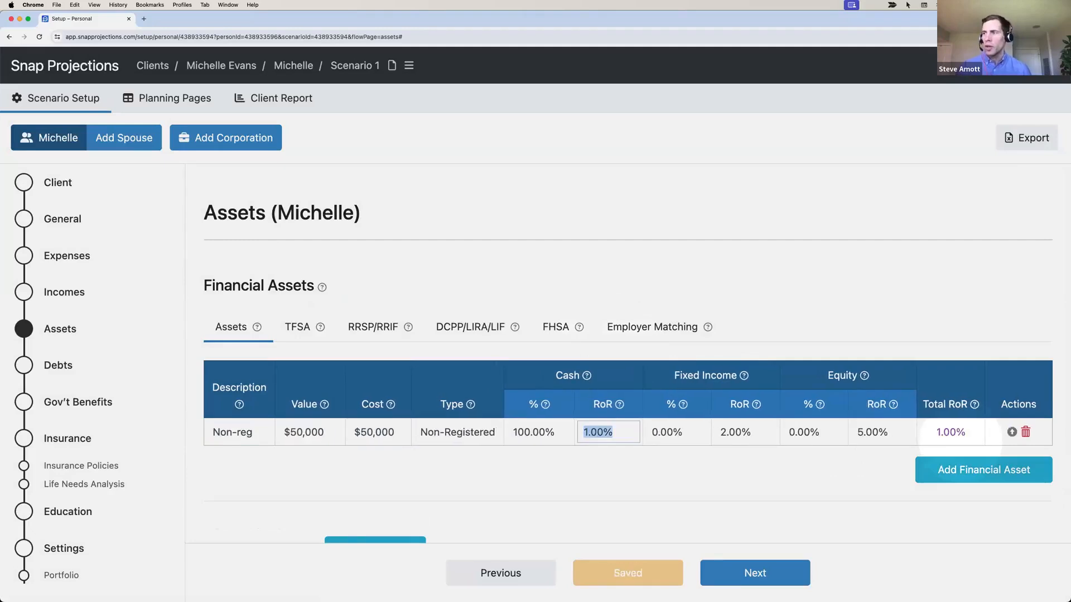
Add a $110,000 TFSA asset with 0% cash and 30% fixed income
click(962, 471)
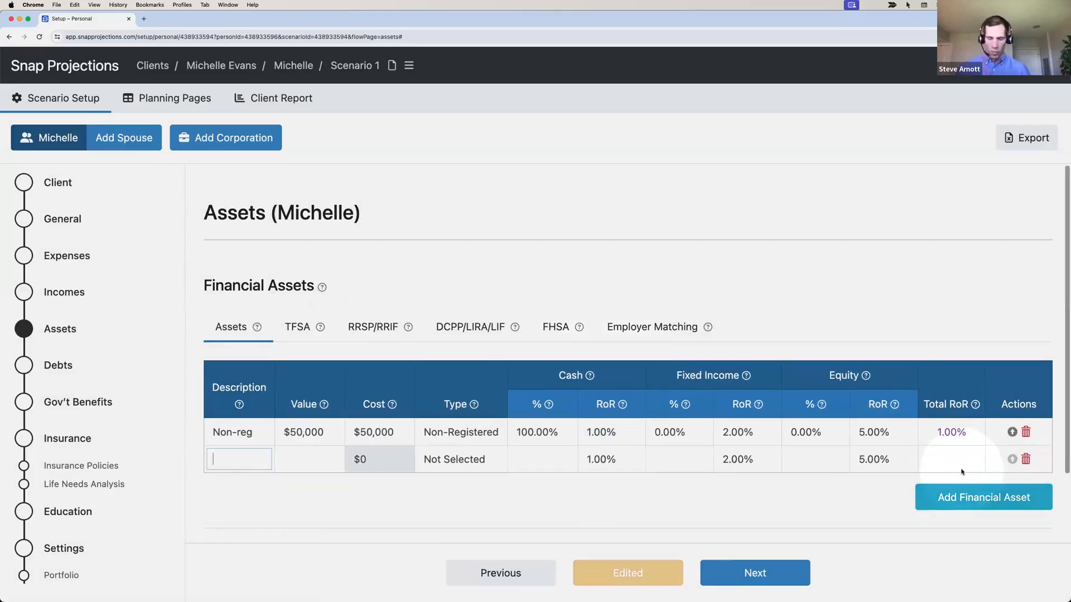
text(TFSA)
key(Tab)
text(11)
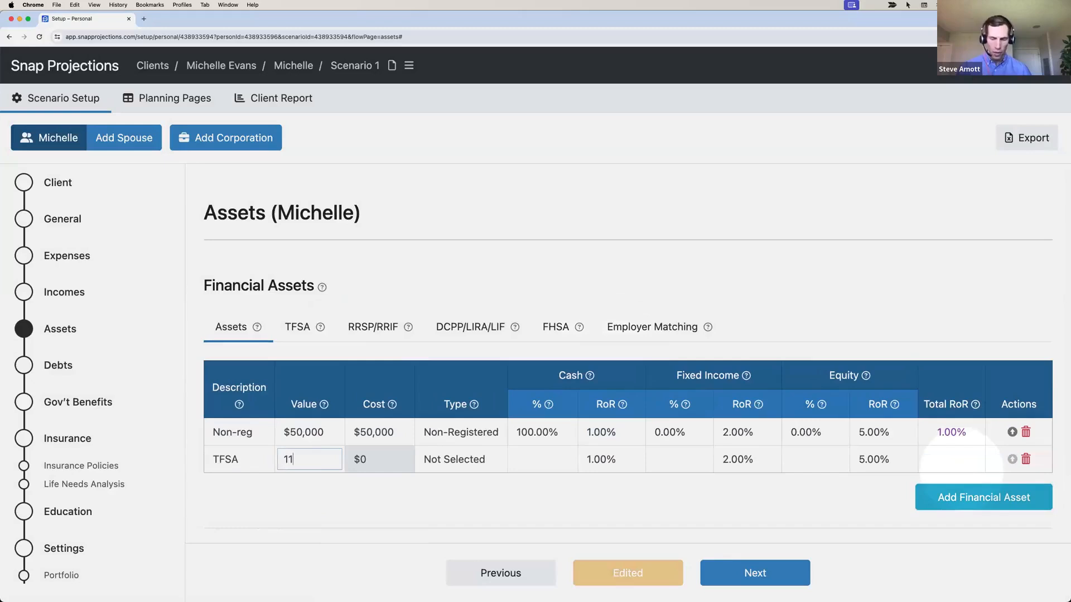
text(0,00)
text(000)
key(Tab)
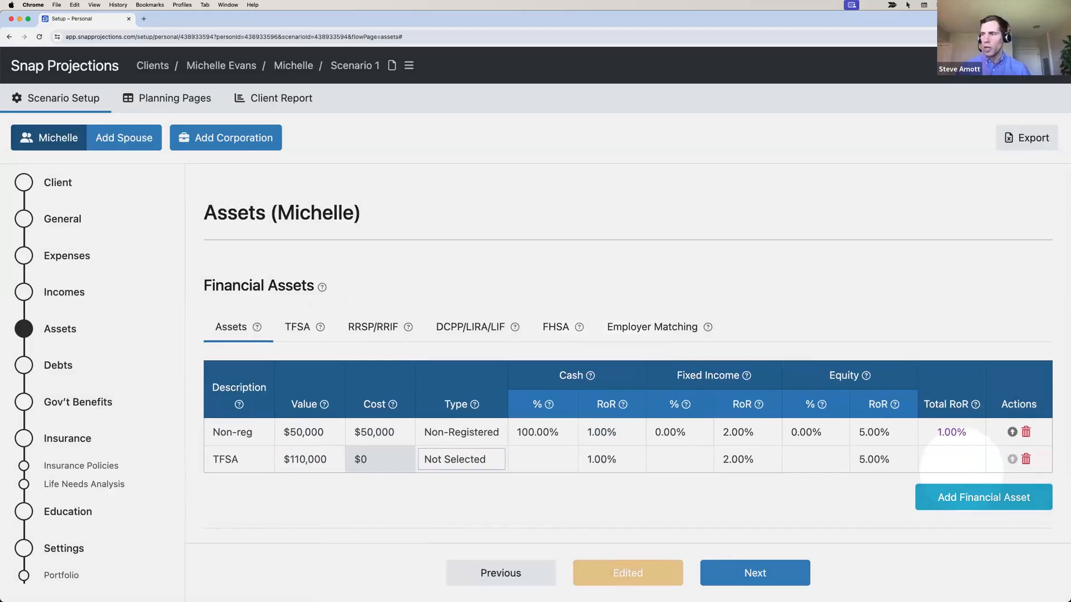
key(t)
key(Tab)
text(0)
key(Tab)
text(30)
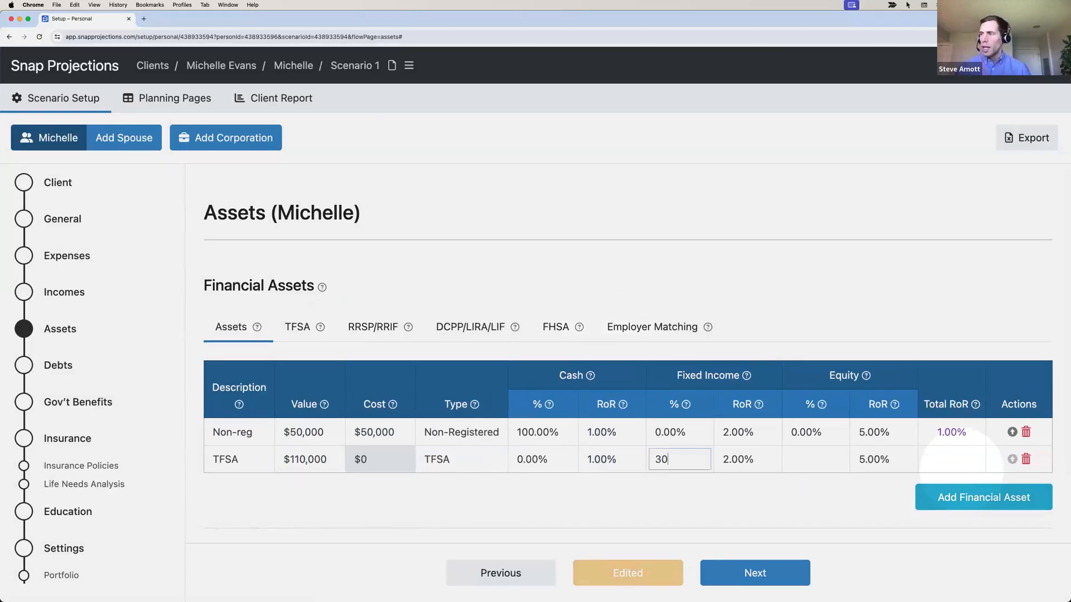
key(Tab)
click(741, 499)
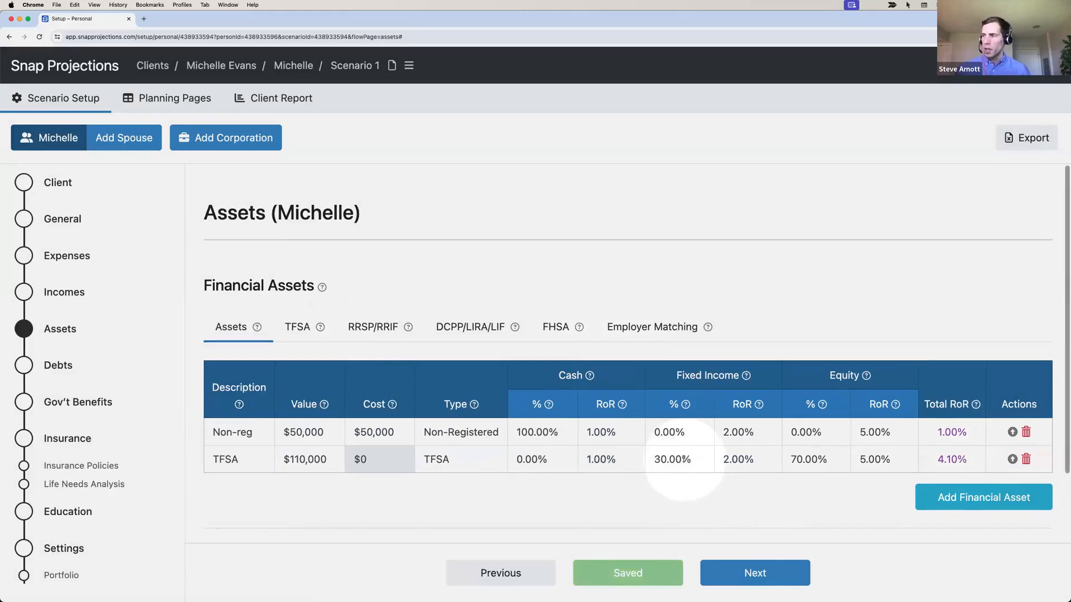
Add a $325,000 RRSP/RRIF asset with 30% fixed income
click(954, 498)
text(RRSP)
key(Tab)
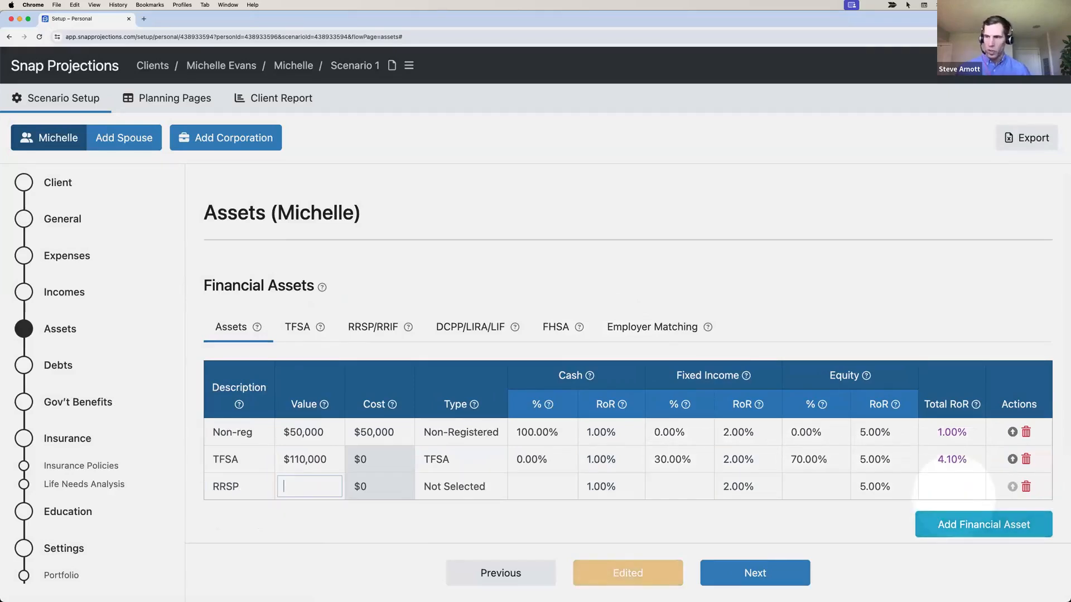
text(325,0)
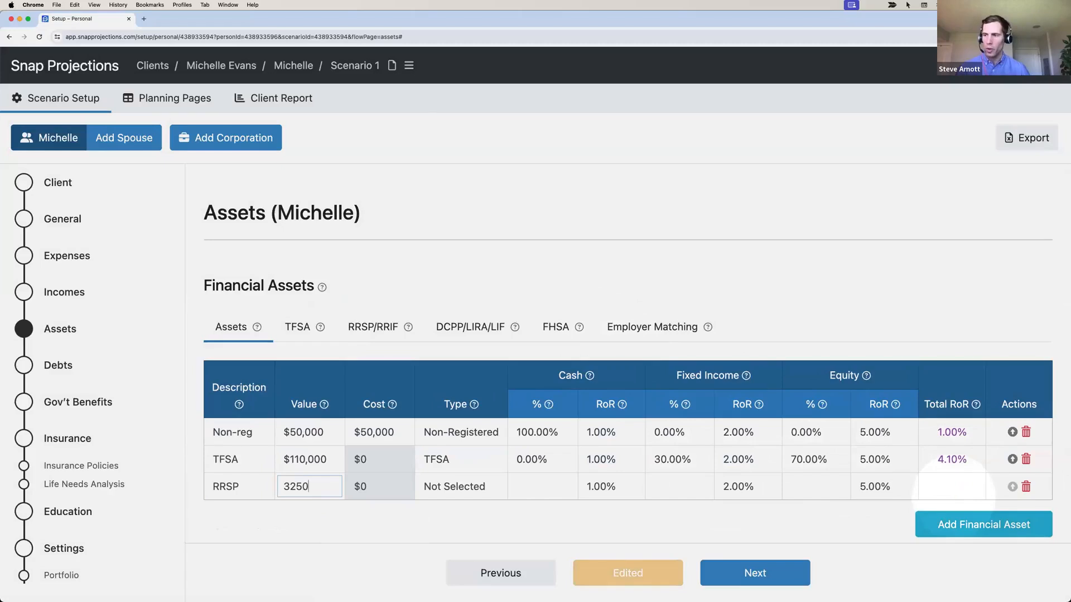
text(00)
key(Tab)
key(r)
key(Tab)
key(Tab)
key(Tab)
text(3)
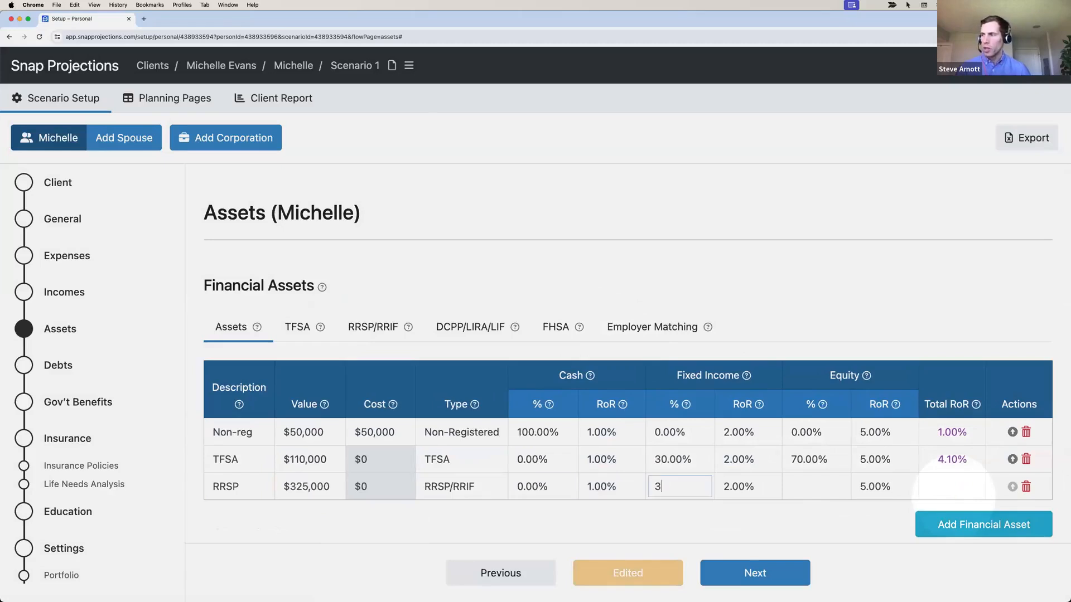
text(0)
key(Tab)
click(720, 516)
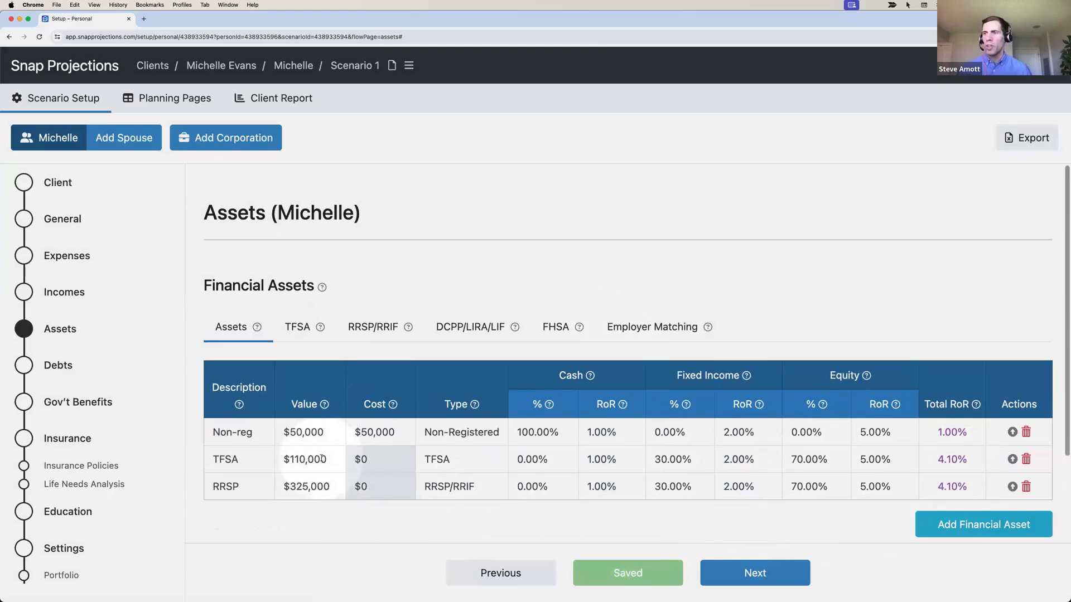
scroll(322, 459, down, 1)
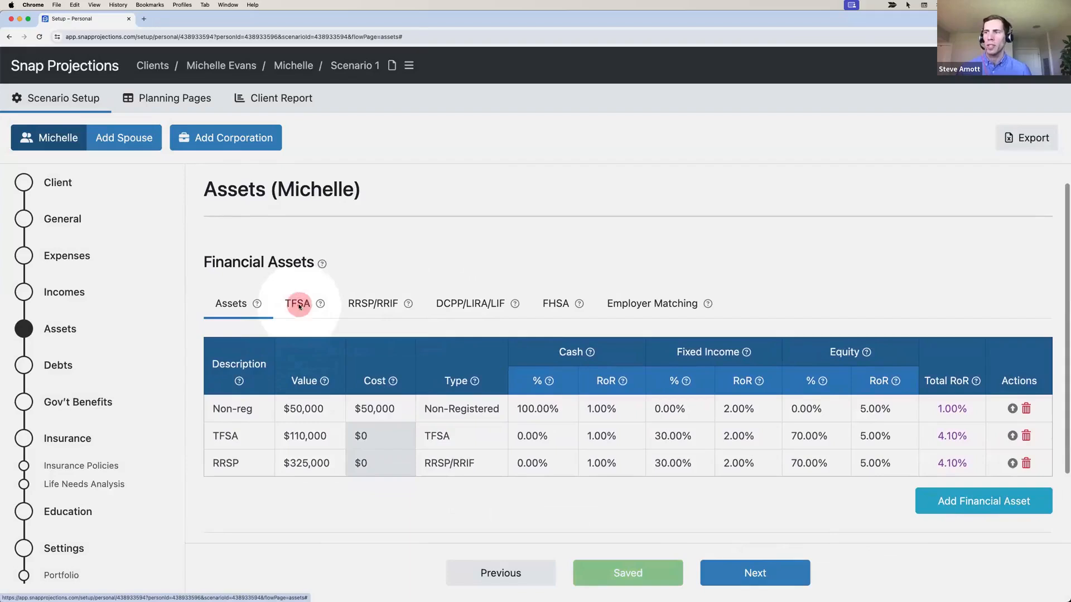
click(299, 306)
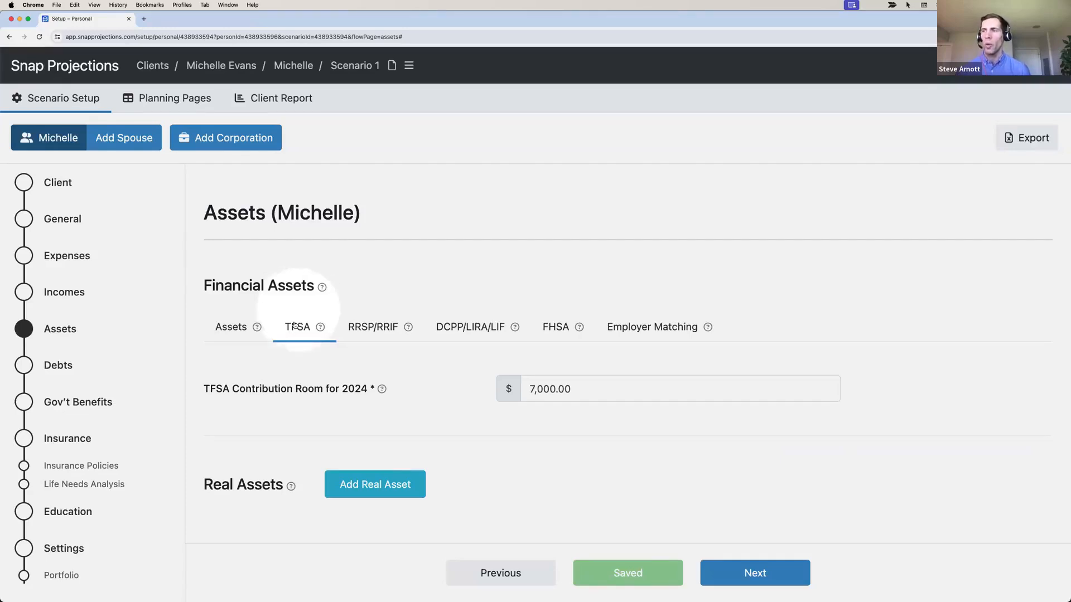
click(576, 390)
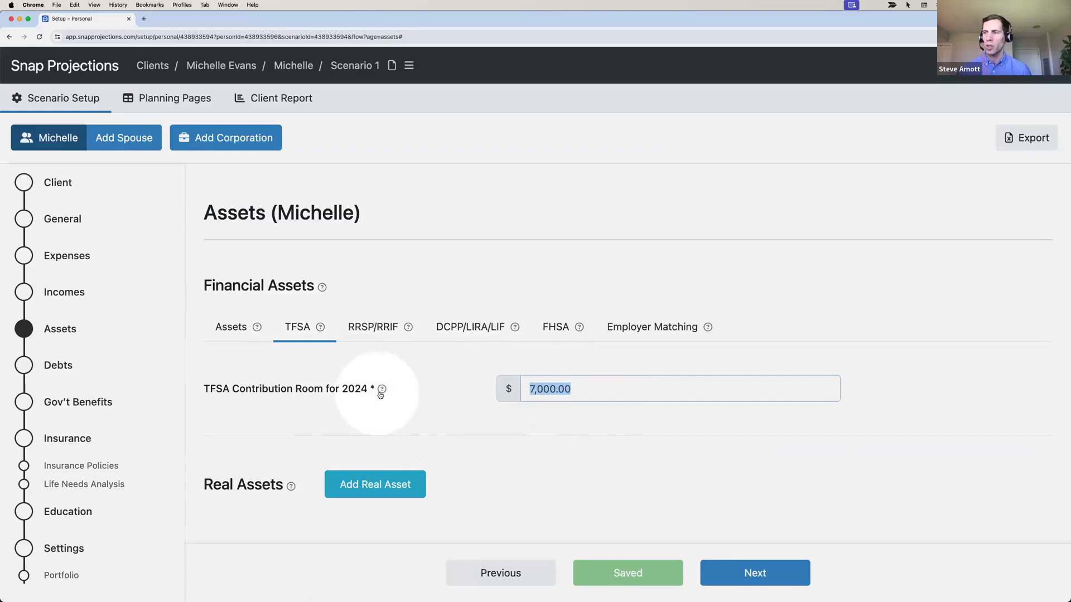
click(394, 337)
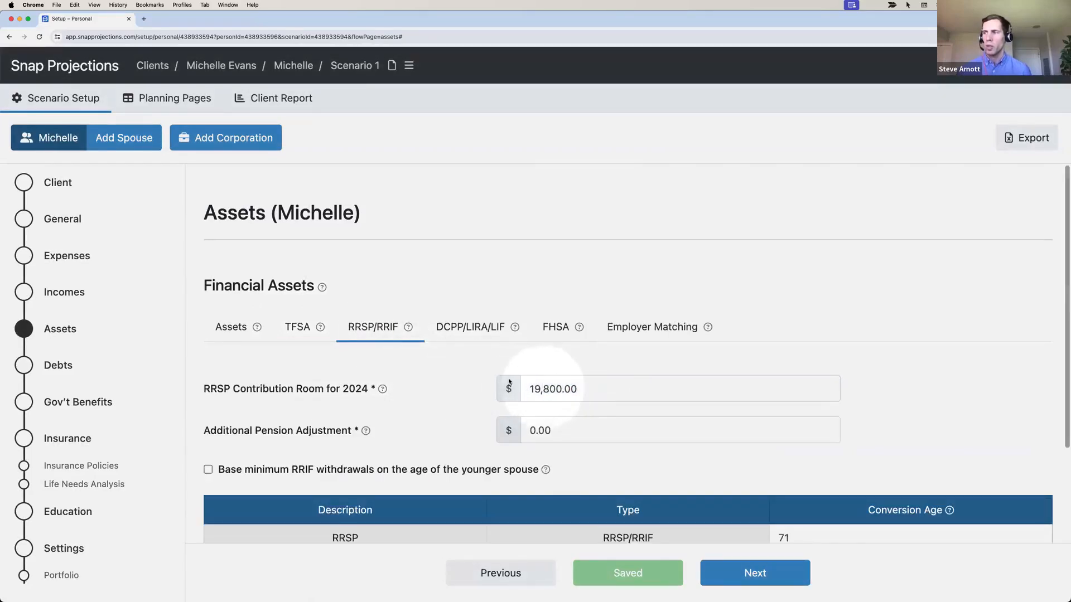
click(230, 330)
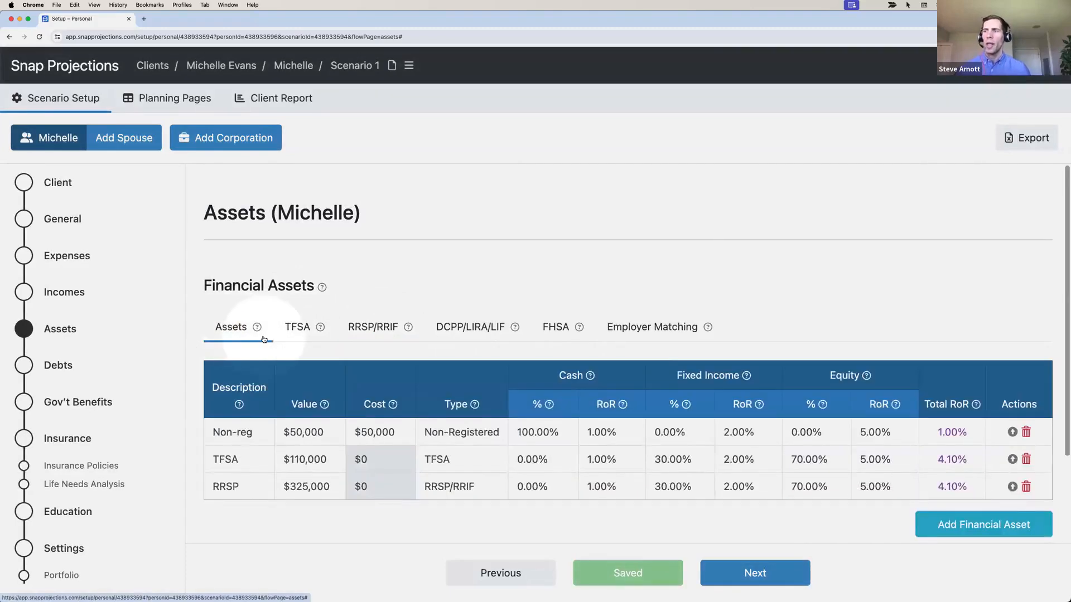
scroll(273, 370, down, 3)
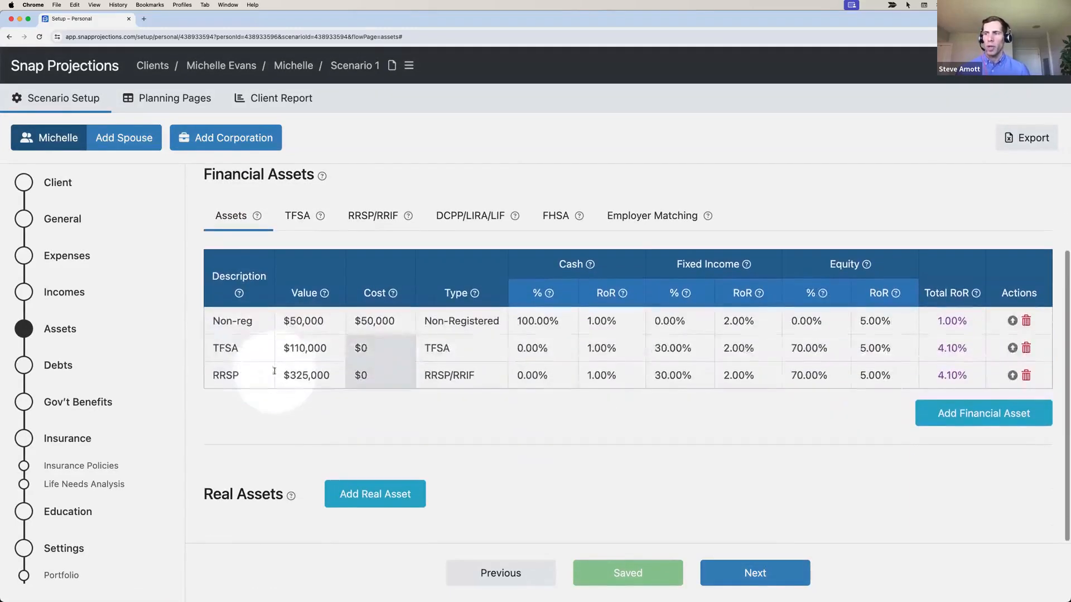
Add a Home real asset valued at $750,000, entering its cost as 4,500,000
click(349, 495)
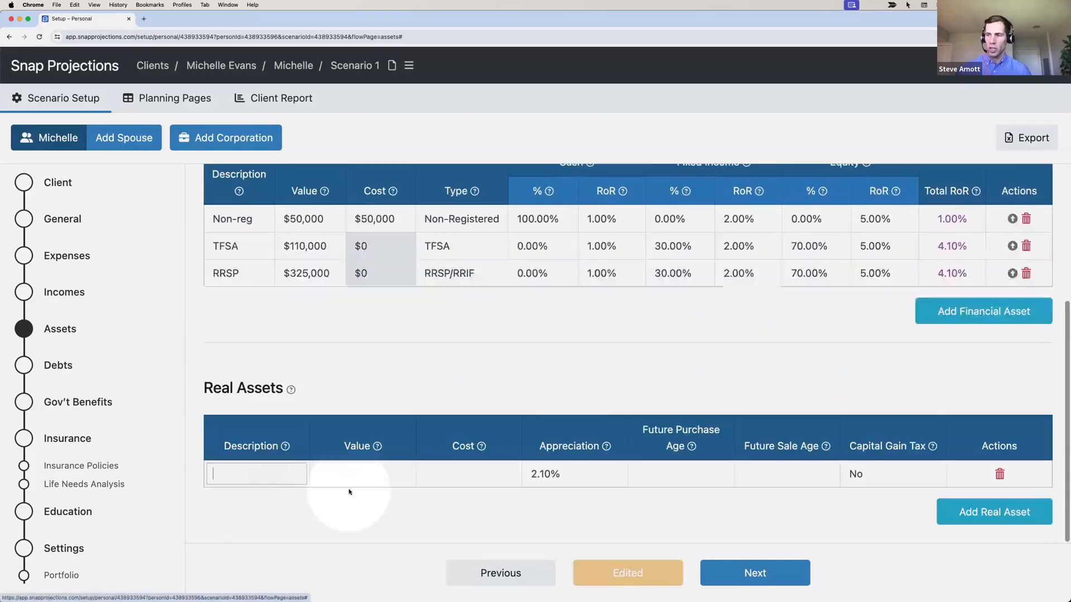
text(Home)
key(Tab)
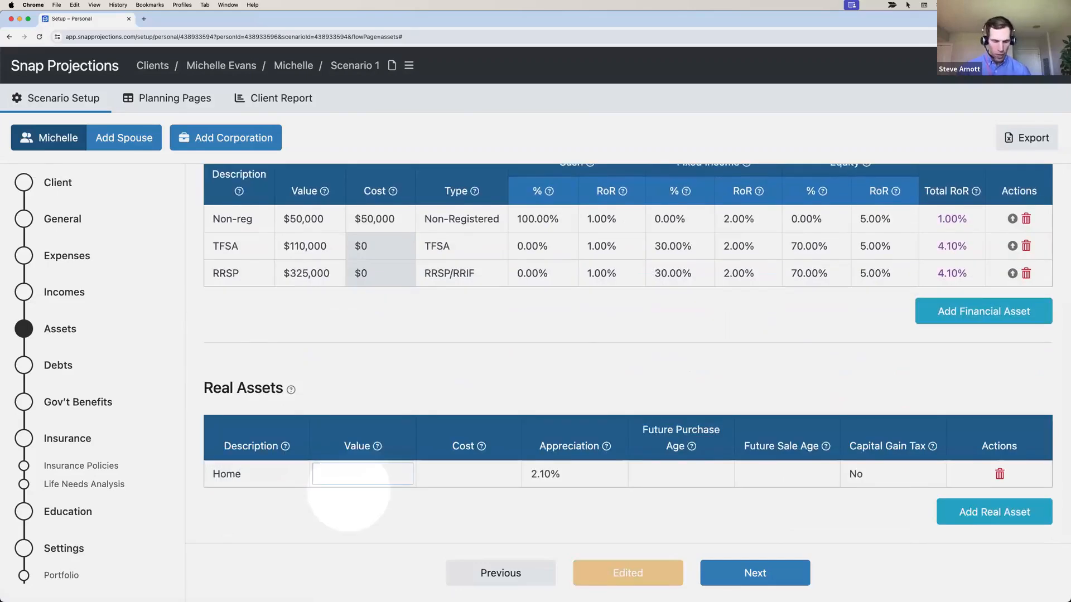
text(750,000)
key(Tab)
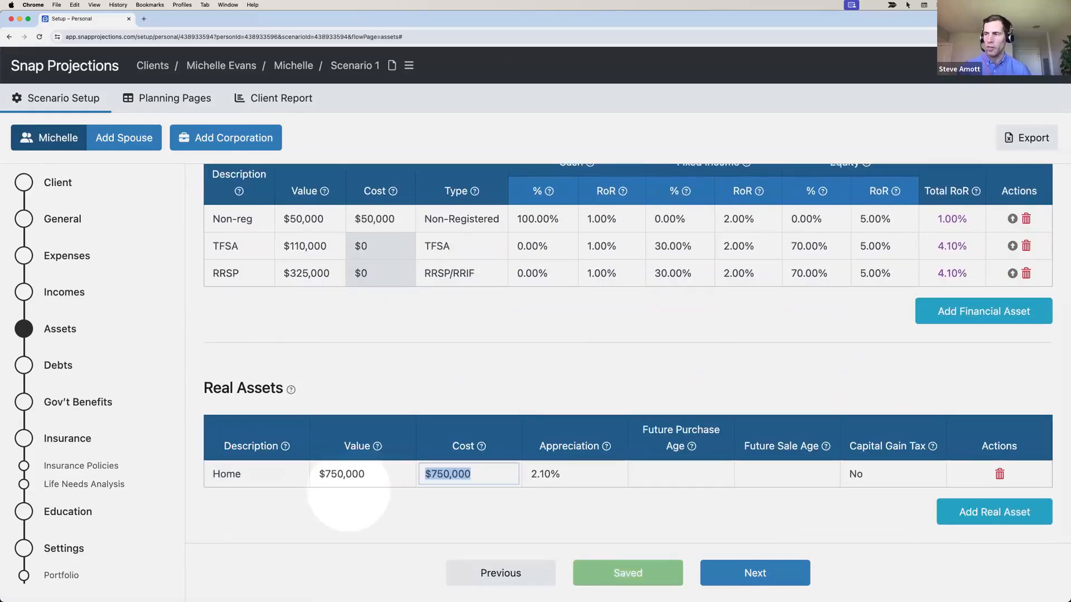
text(4,500,00)
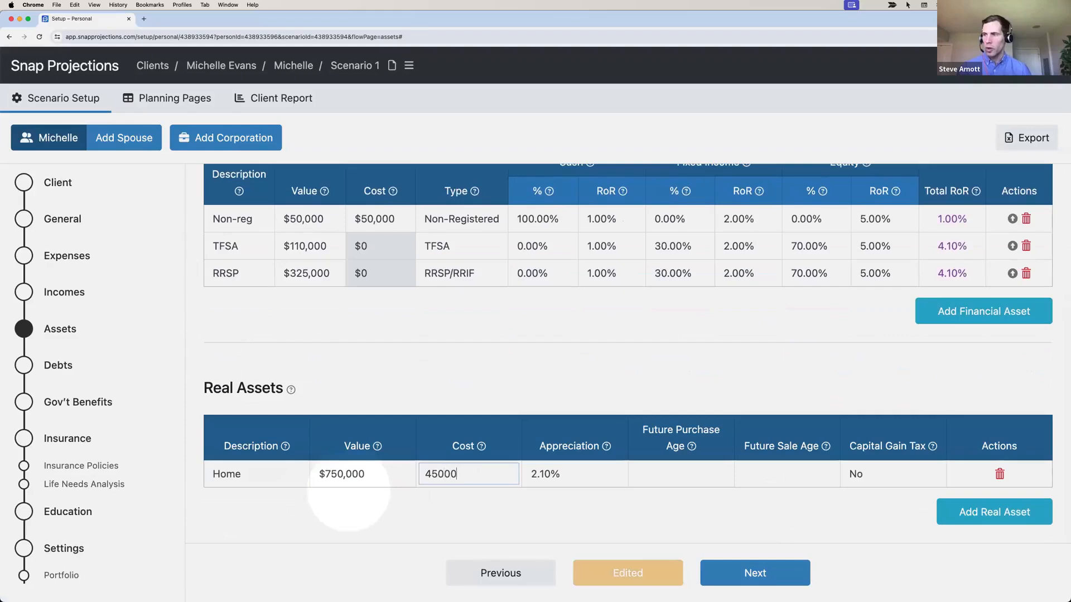
text(00)
key(Tab)
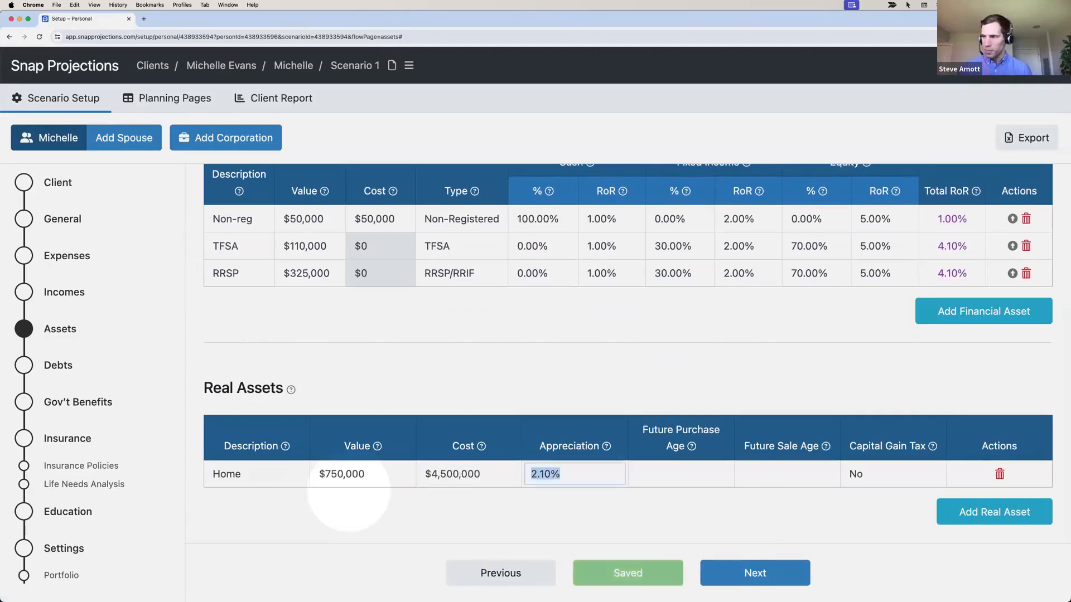
Correct the Home's cost to $450,000
click(489, 473)
key(BackSpace)
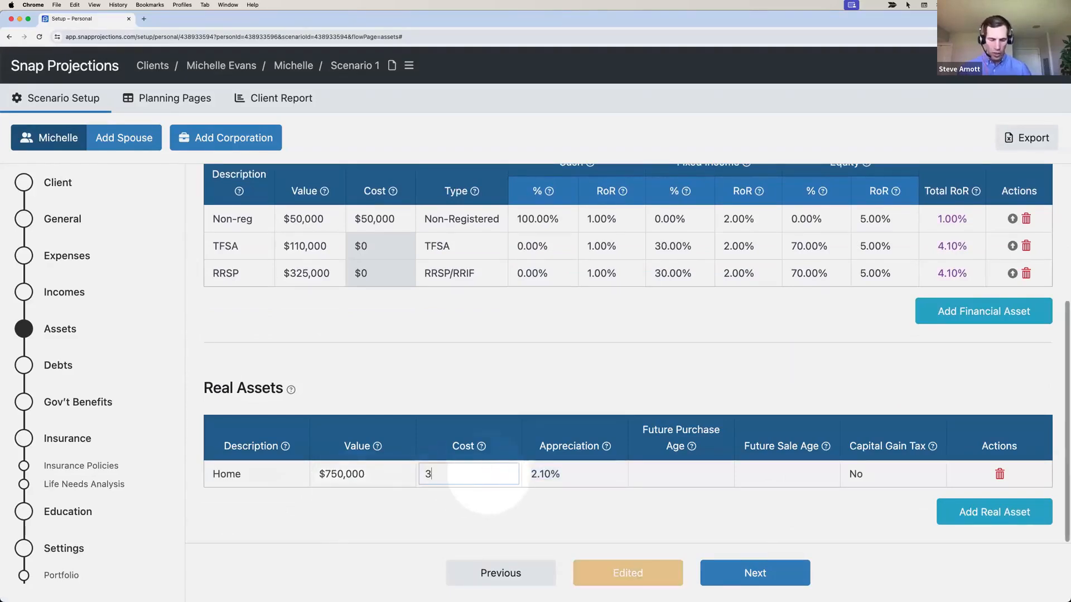
text(450,00)
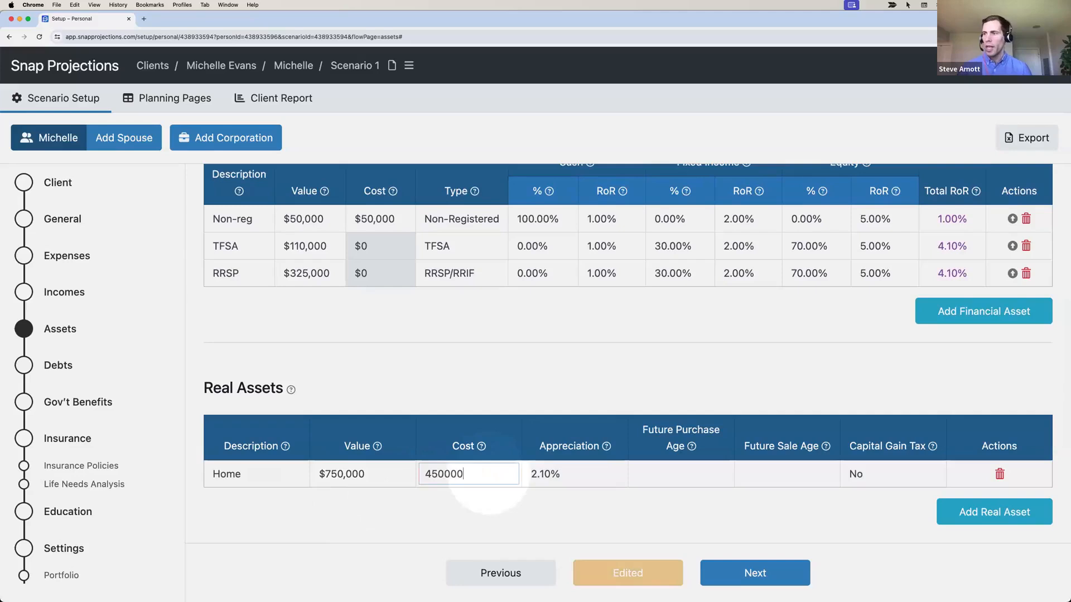
text(0)
key(Tab)
click(574, 509)
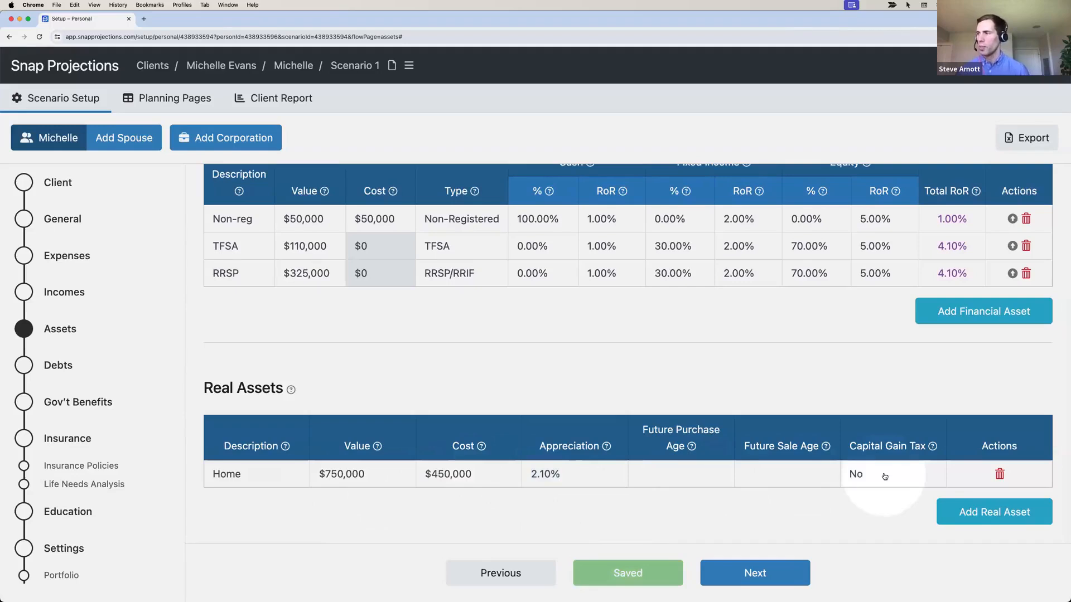
click(750, 571)
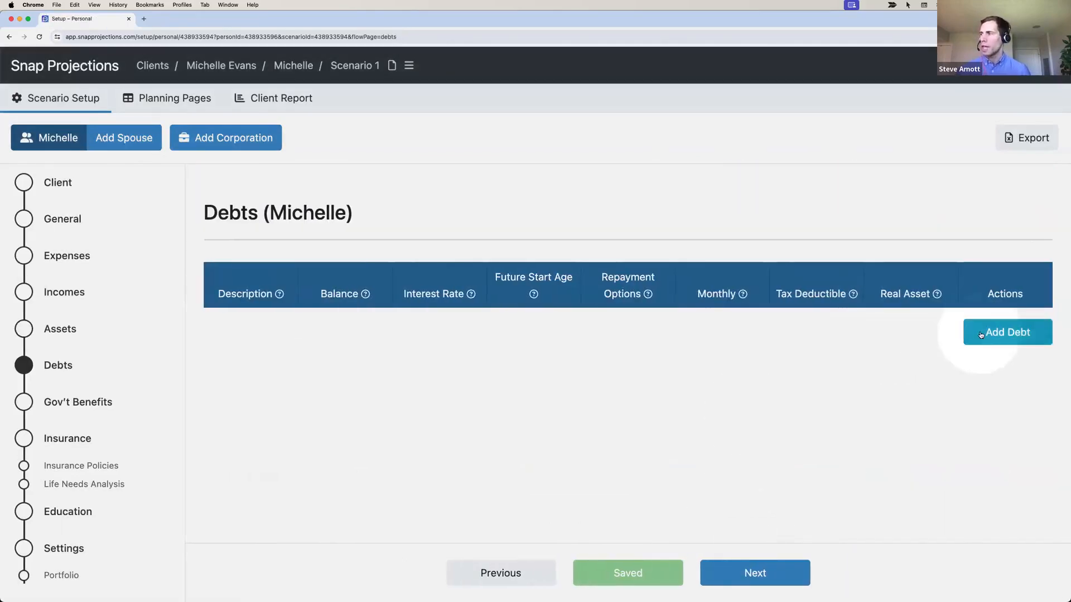
Add a Mortgage debt with a $145,000 balance, 5% interest and a $1,600 monthly payment
click(981, 330)
text(M)
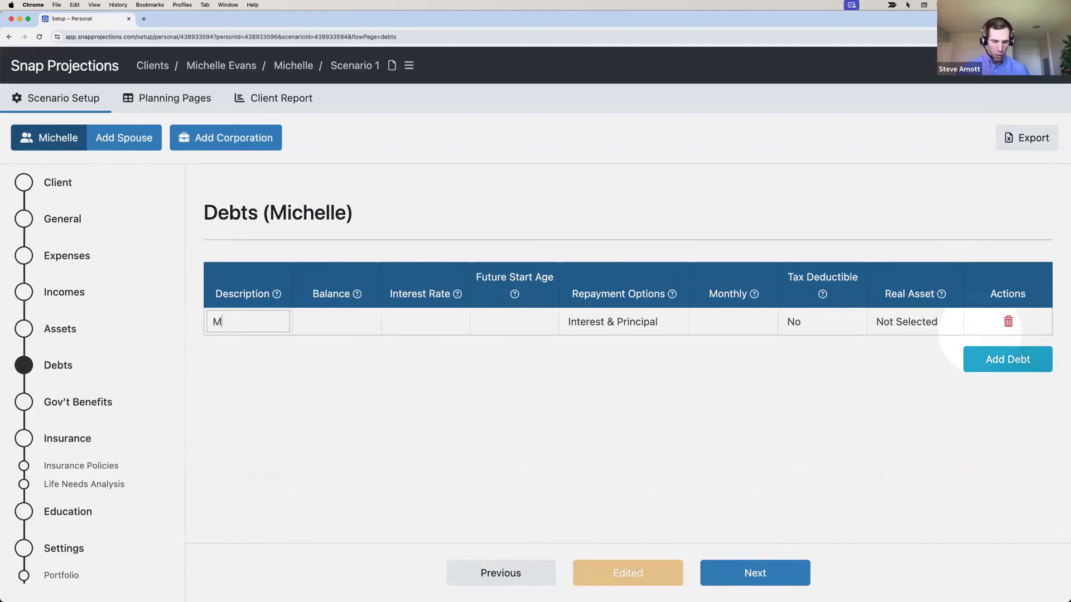
text(ortgage)
key(Tab)
text(1)
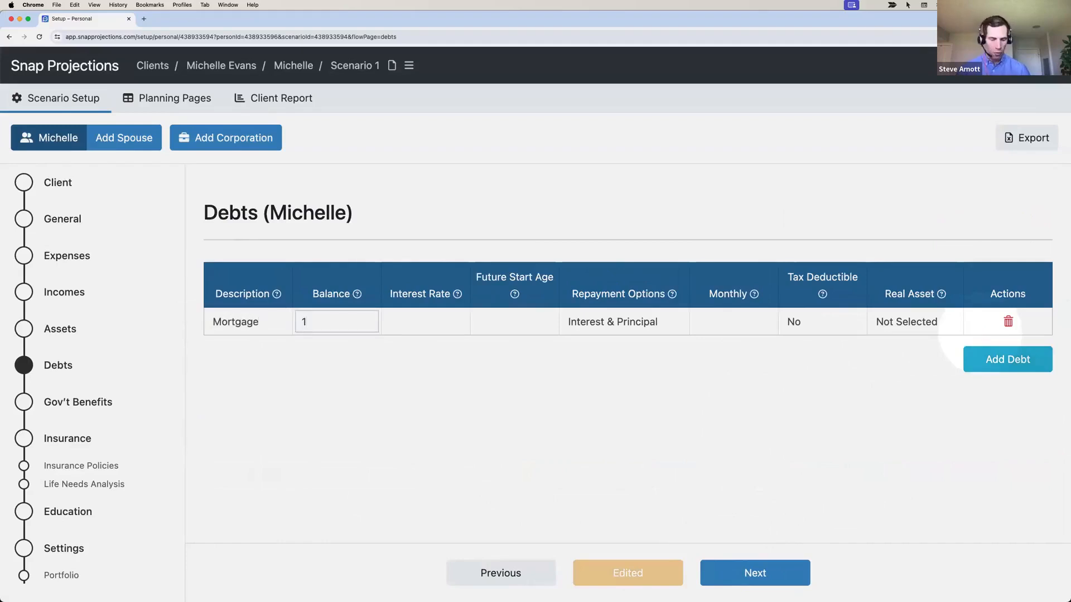
text(45,000)
key(Tab)
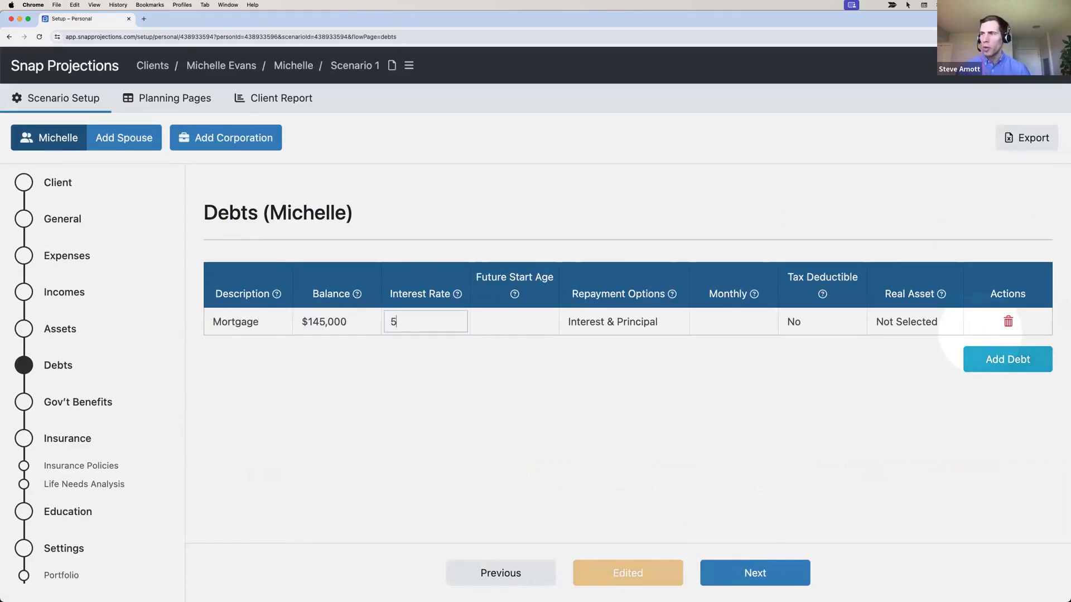
text(5)
key(Tab)
key(Tab)
key(Tab)
text(1,6)
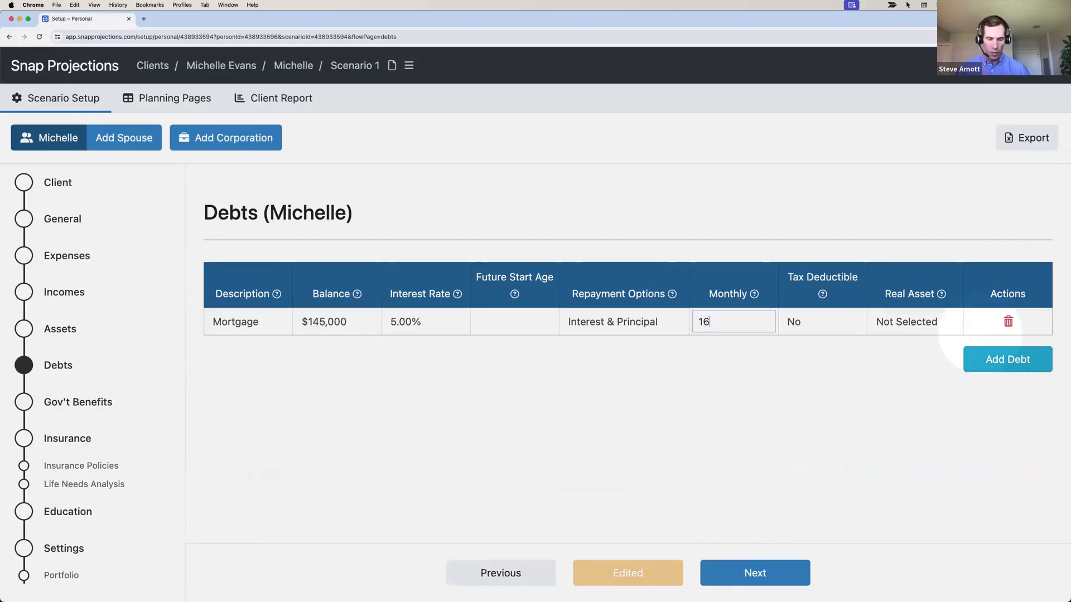
text(00)
click(728, 425)
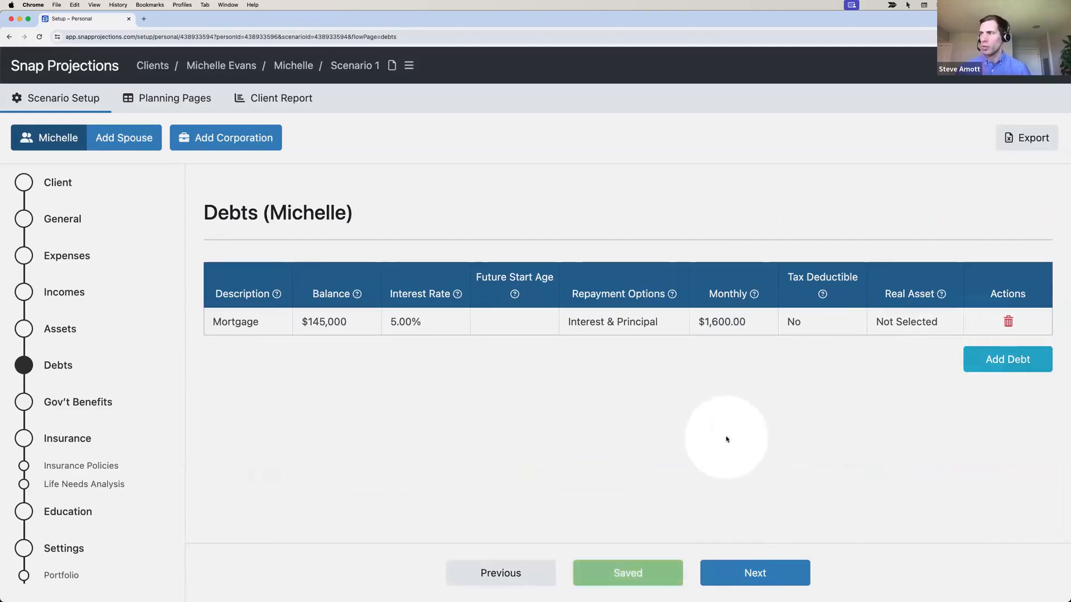
Link the mortgage to the Home asset and continue to the government benefits step
click(903, 324)
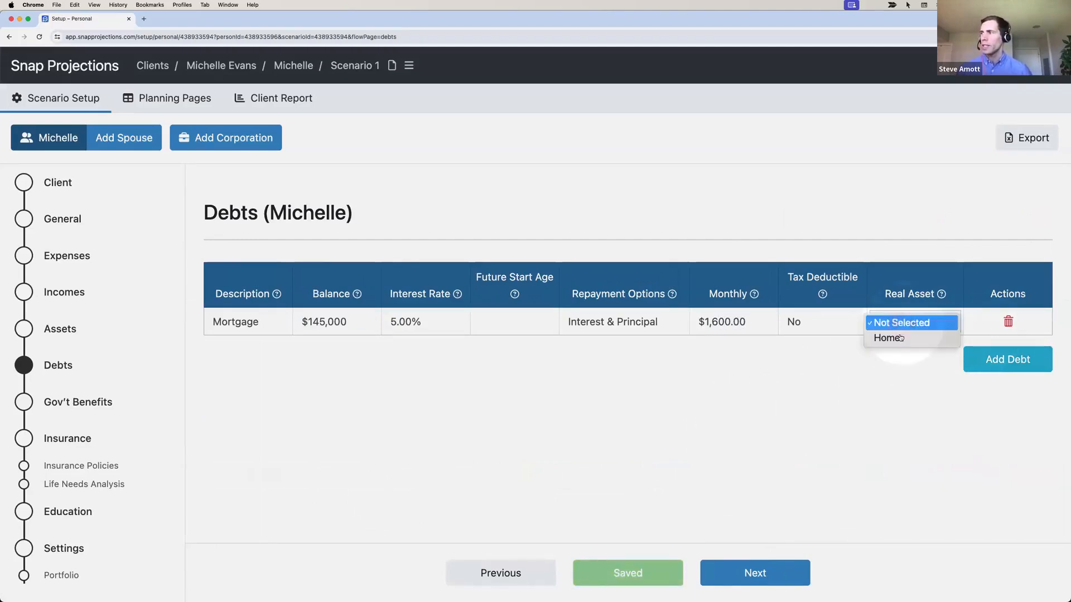
click(898, 341)
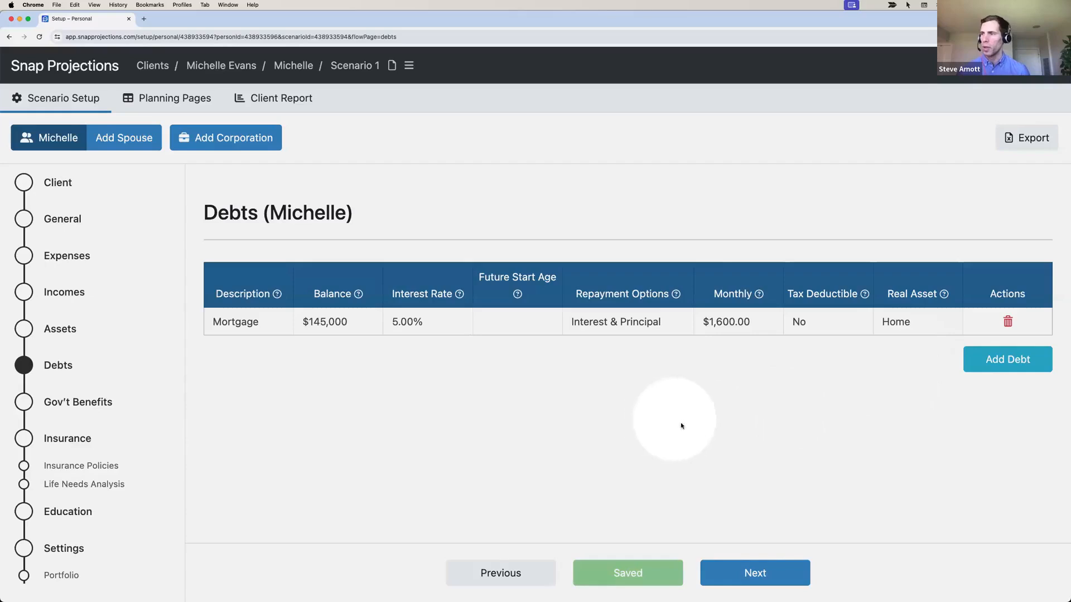
click(738, 565)
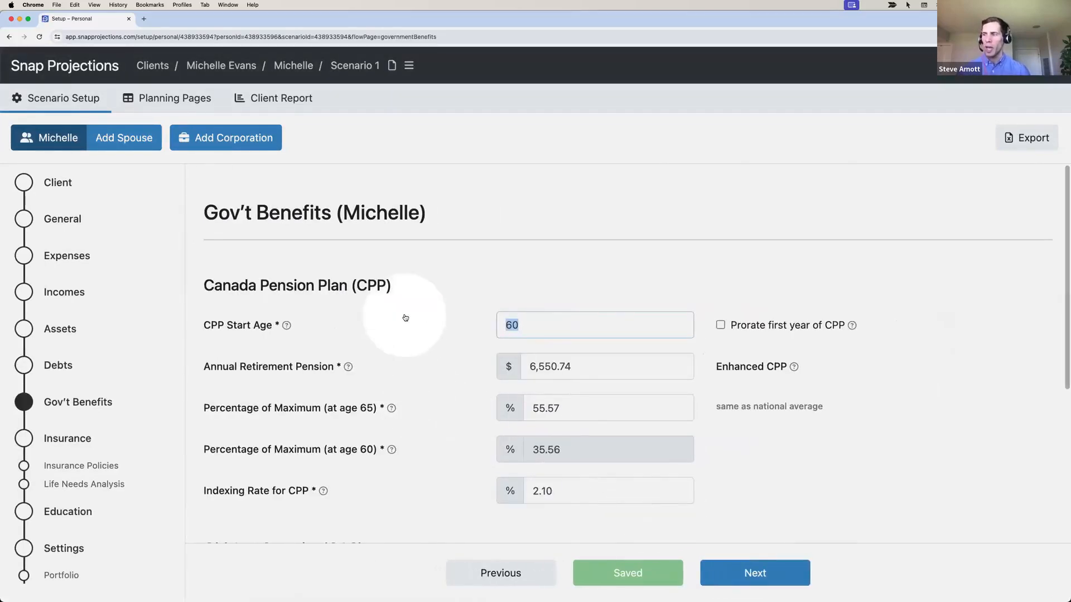
Set CPP to start at age 65 at 75% of maximum, then review the OAS details below
text(65)
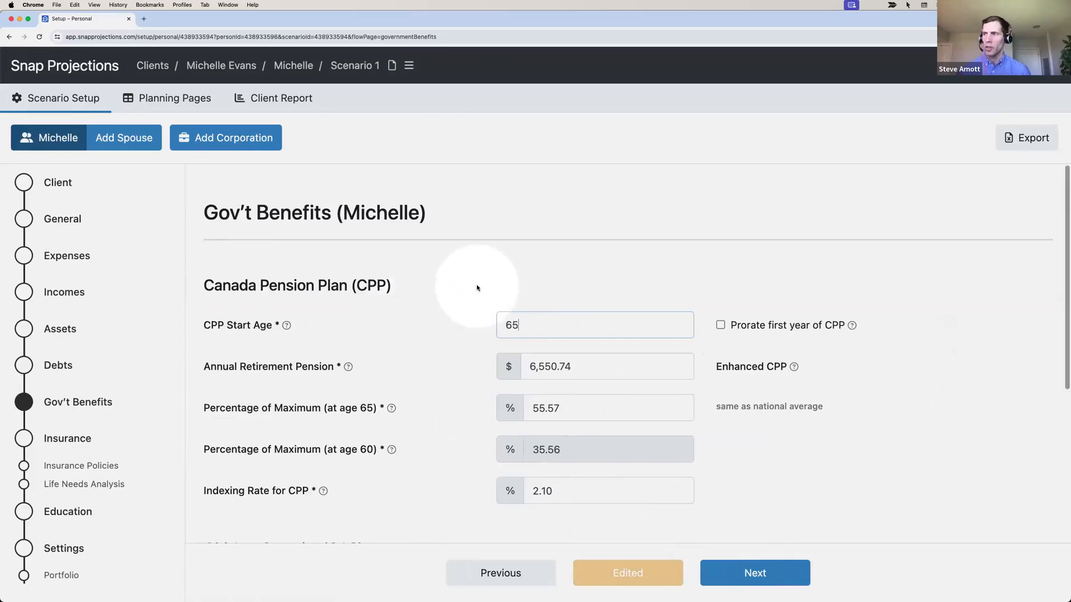
click(479, 286)
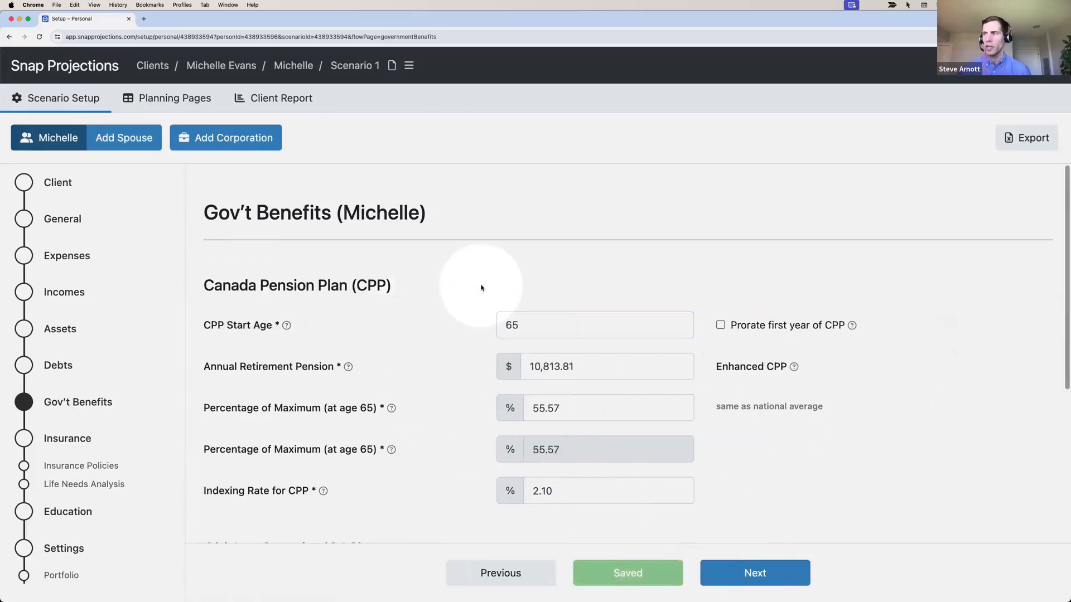
click(582, 379)
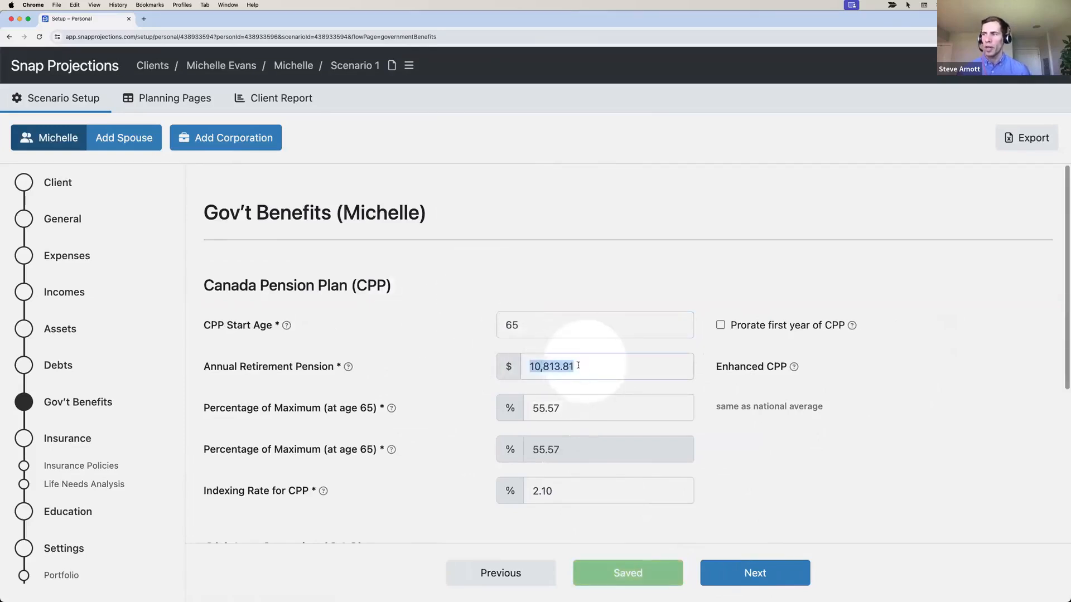
click(572, 407)
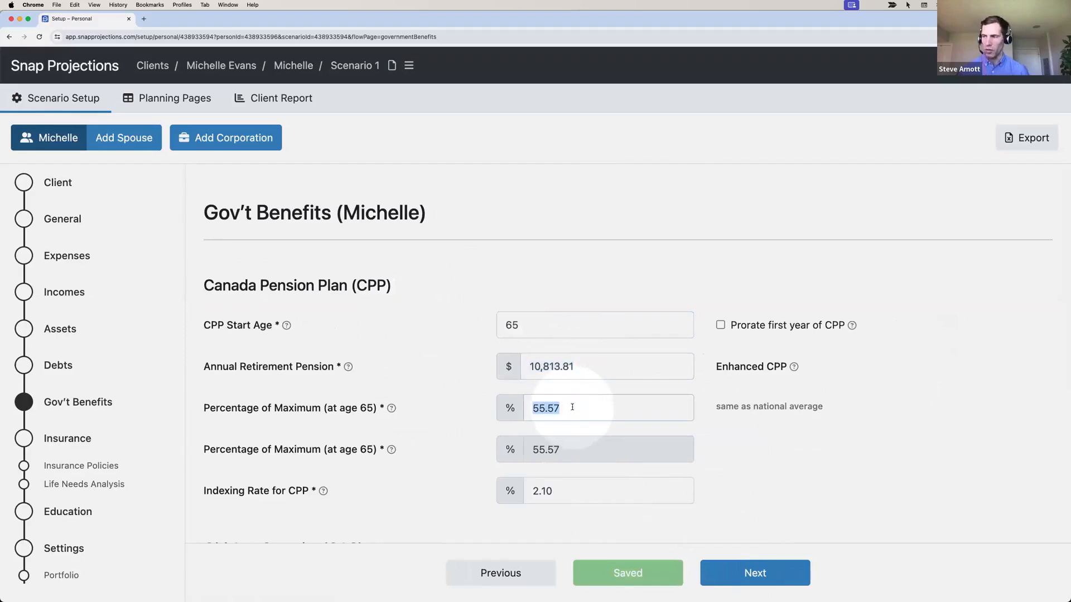
text(75.00)
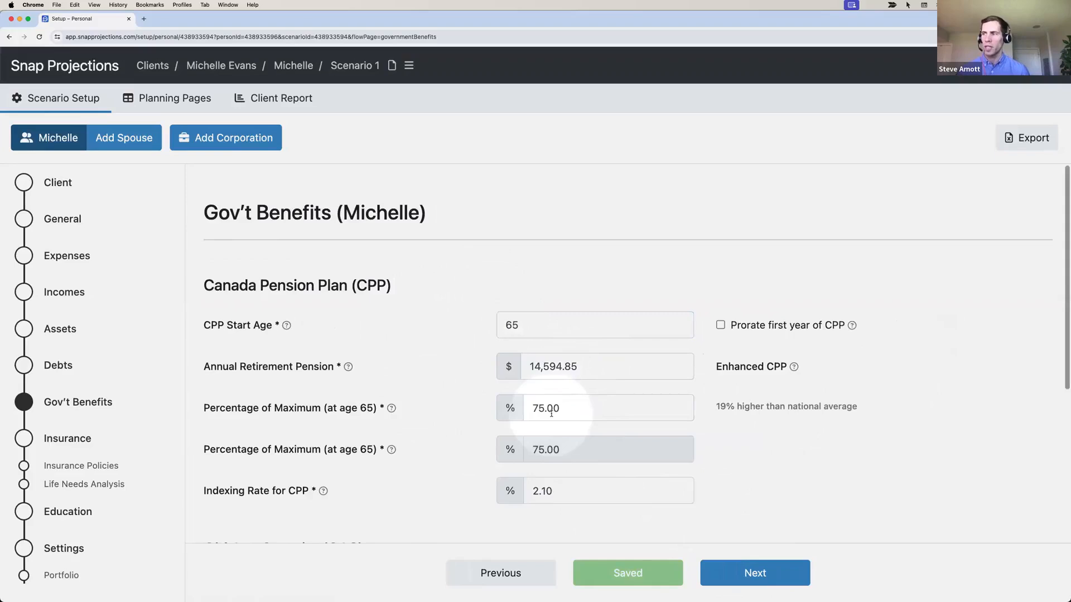
scroll(551, 412, down, 5)
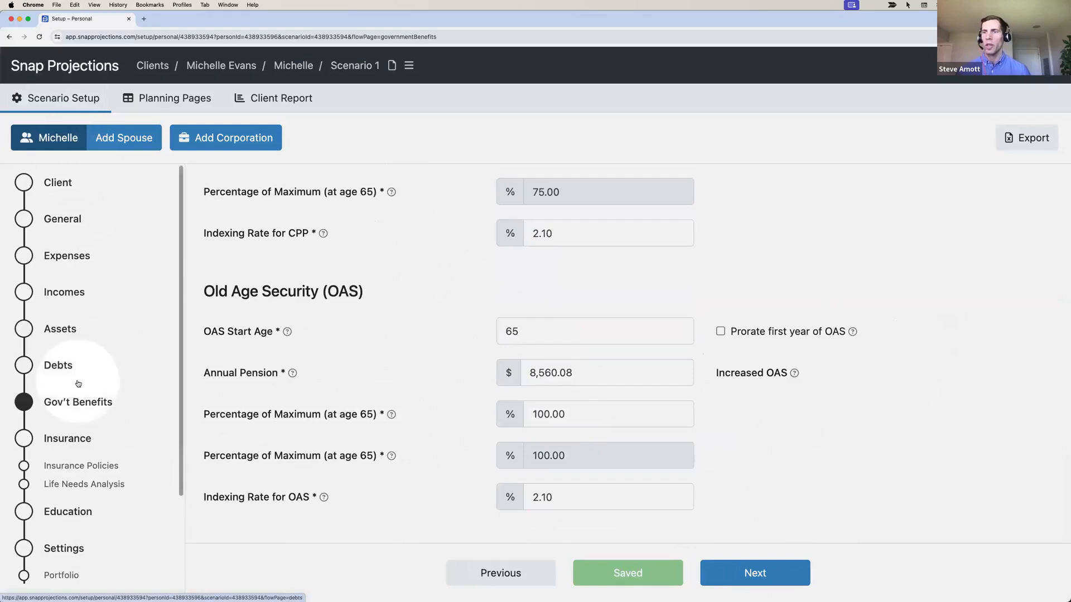
scroll(78, 387, down, 2)
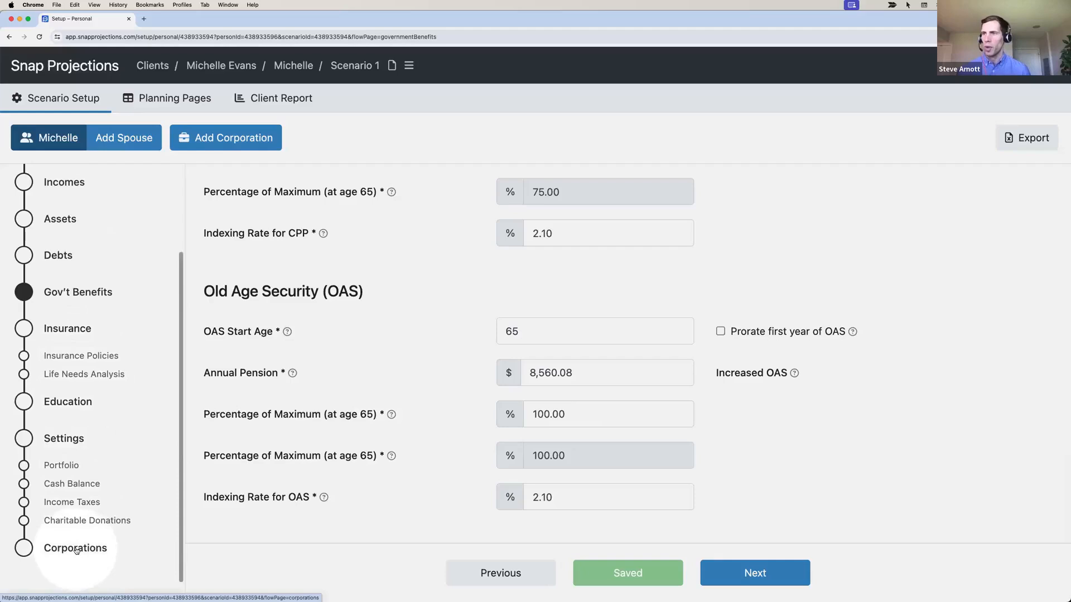
Open Planning Pages and scroll across the year-by-year projection table through 2038
click(166, 101)
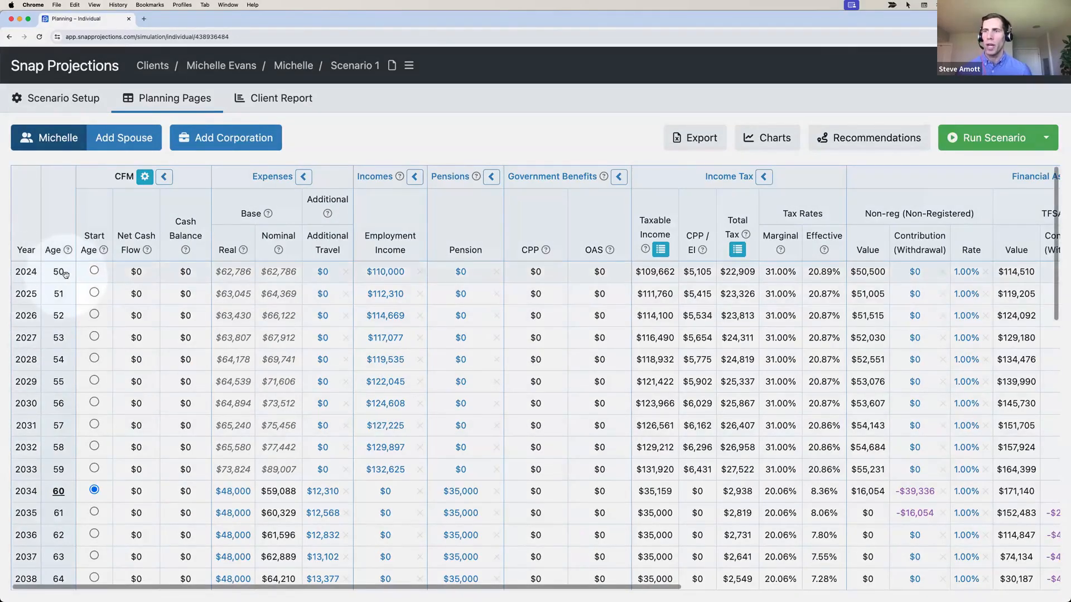
click(279, 272)
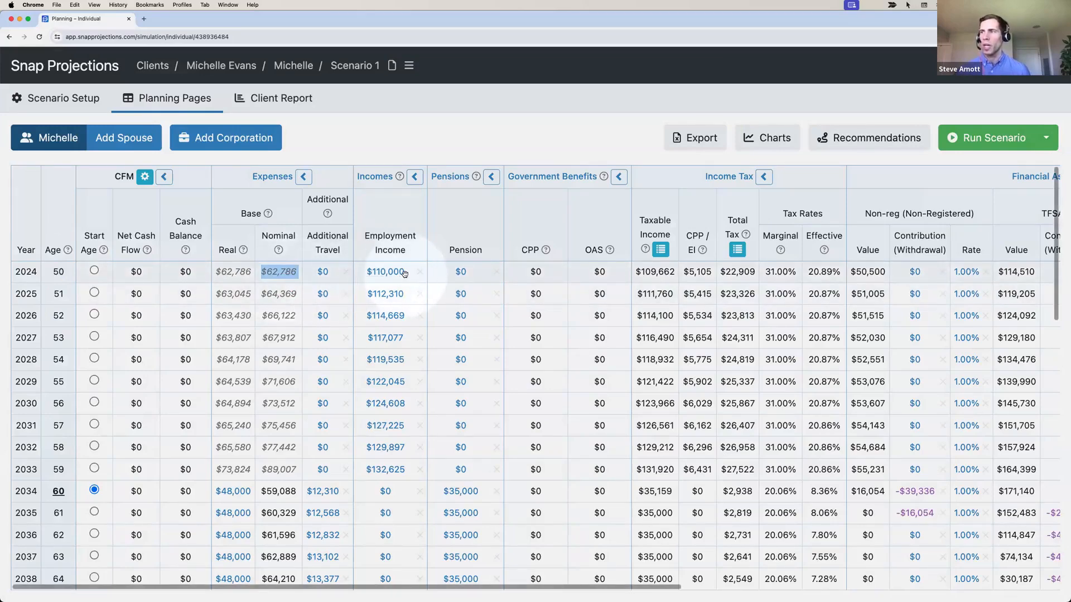
scroll(413, 274, right, 5)
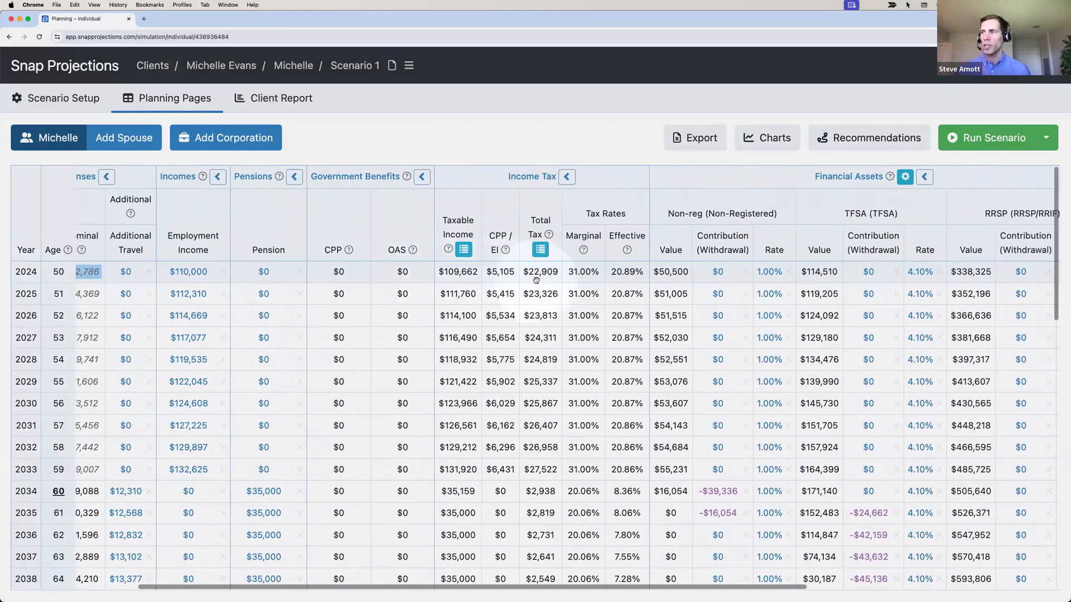
scroll(544, 280, right, 10)
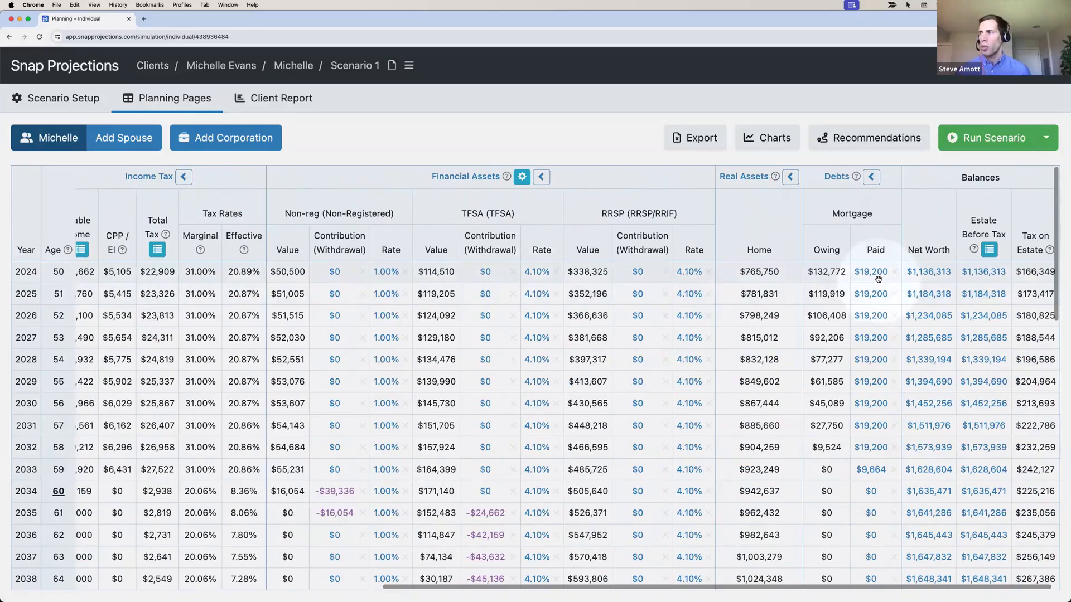
scroll(878, 279, left, 14)
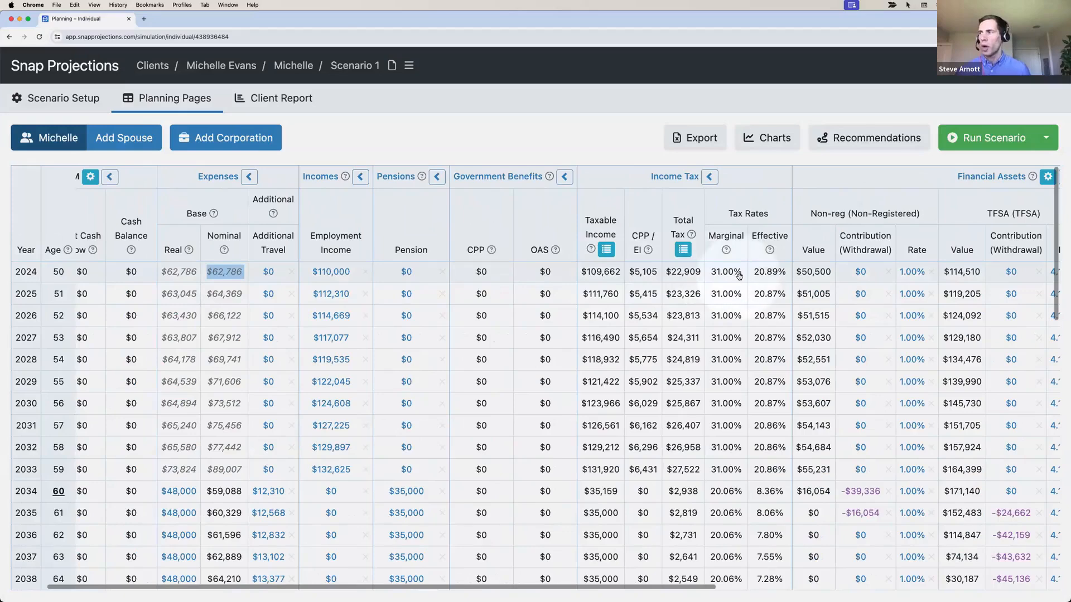
scroll(768, 279, right, 13)
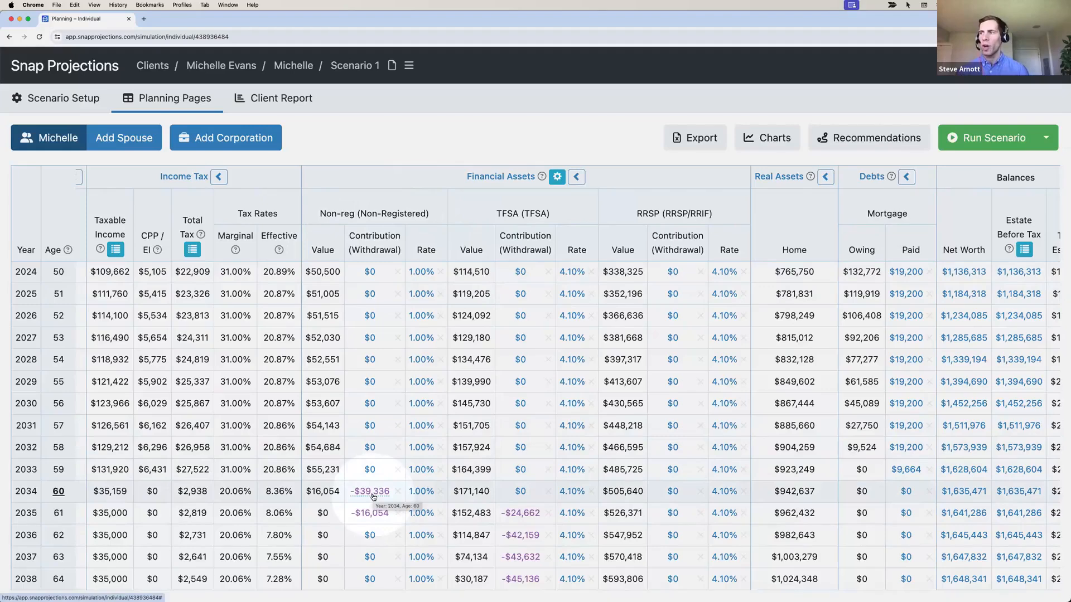
scroll(373, 496, right, 2)
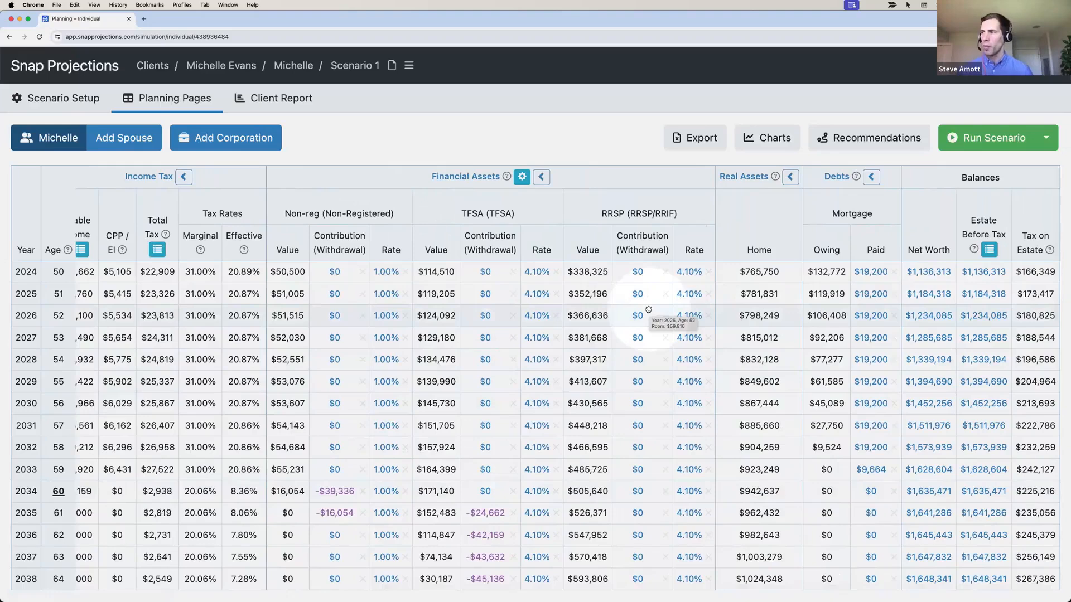
Enter a $6,000 RRSP contribution for 2024, copied down through age 59 and indexed at 2.10%
click(637, 273)
text(6000)
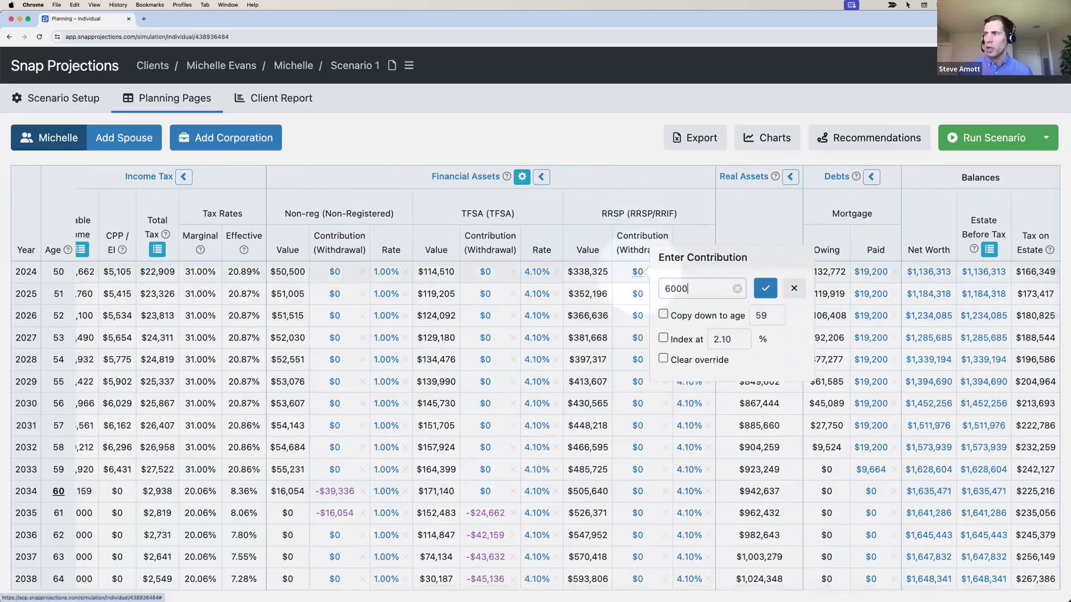
click(664, 314)
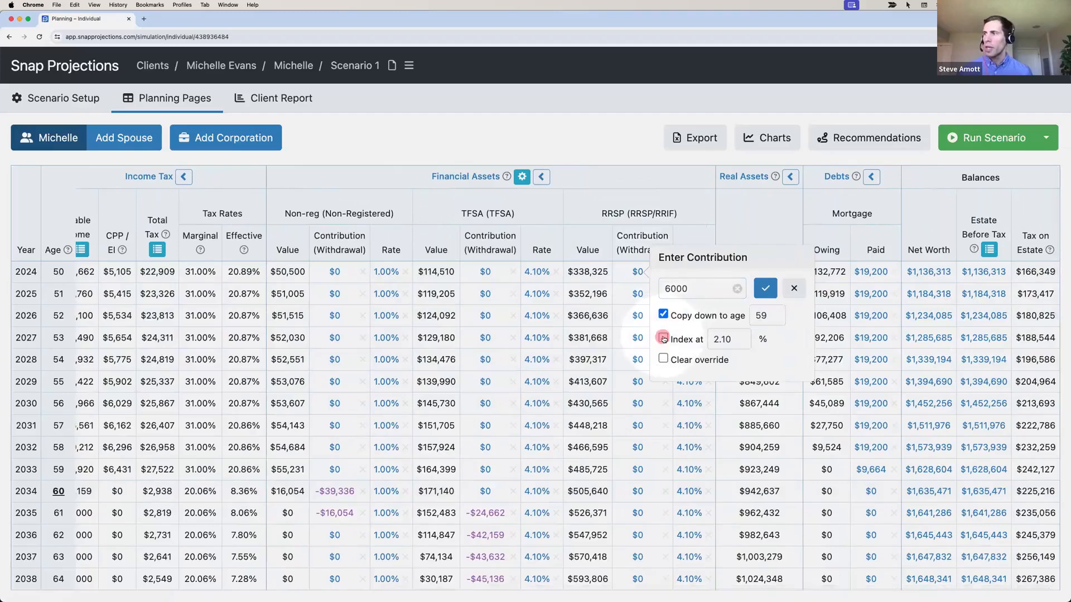
click(663, 338)
click(772, 294)
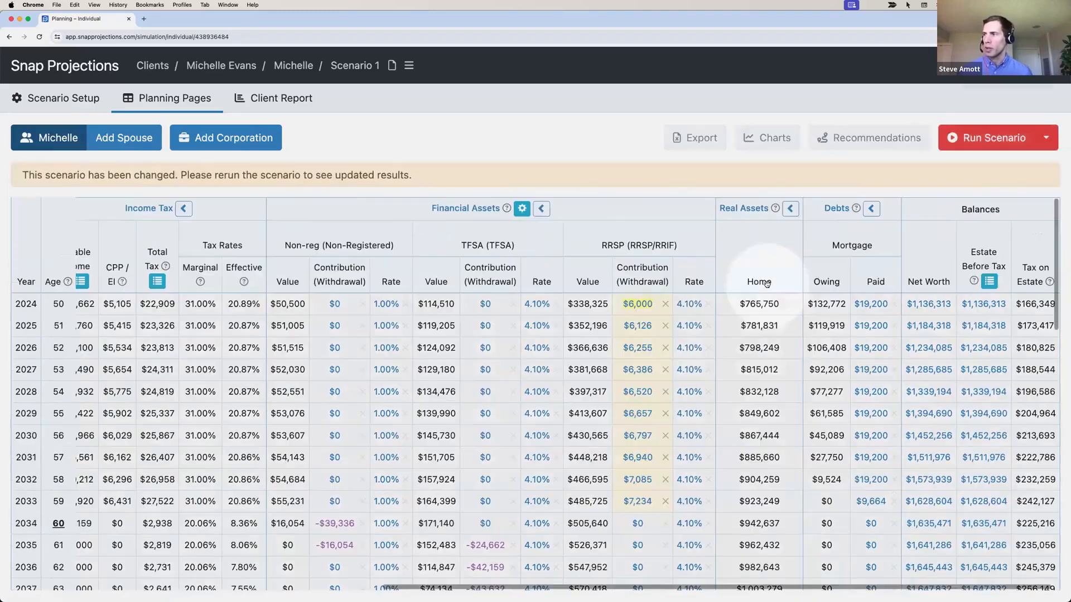
Enter a $7,000 TFSA contribution for 2024, copied down through age 59
click(485, 305)
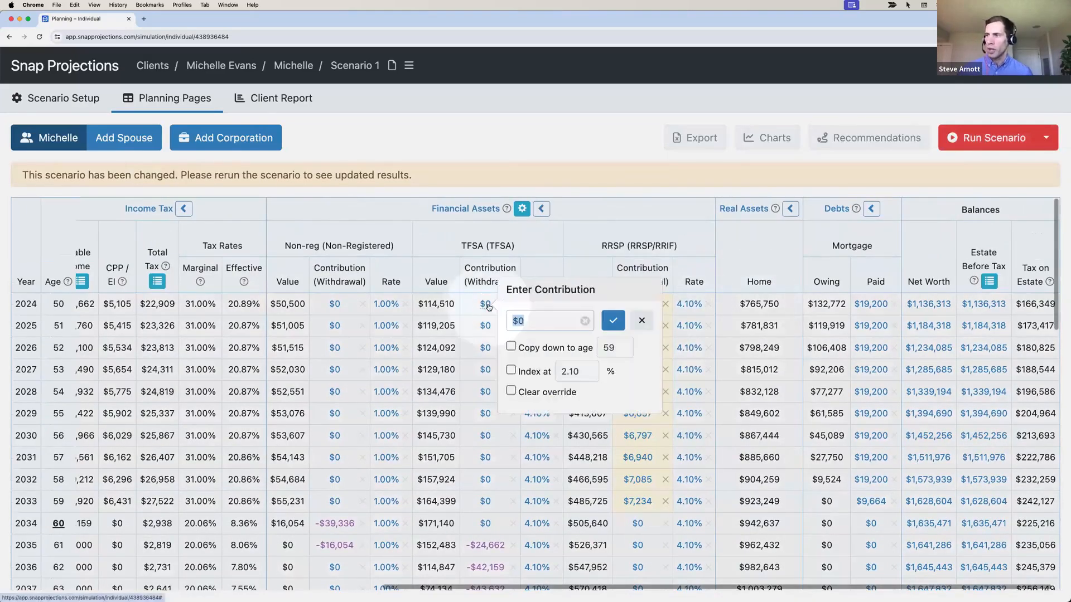
text(7000)
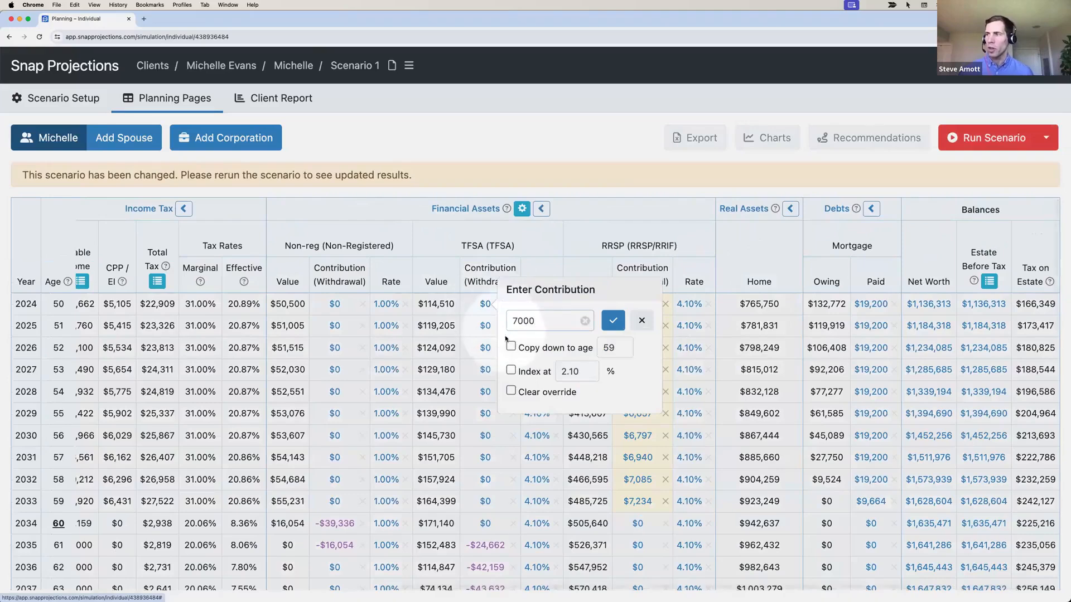
click(511, 346)
click(613, 321)
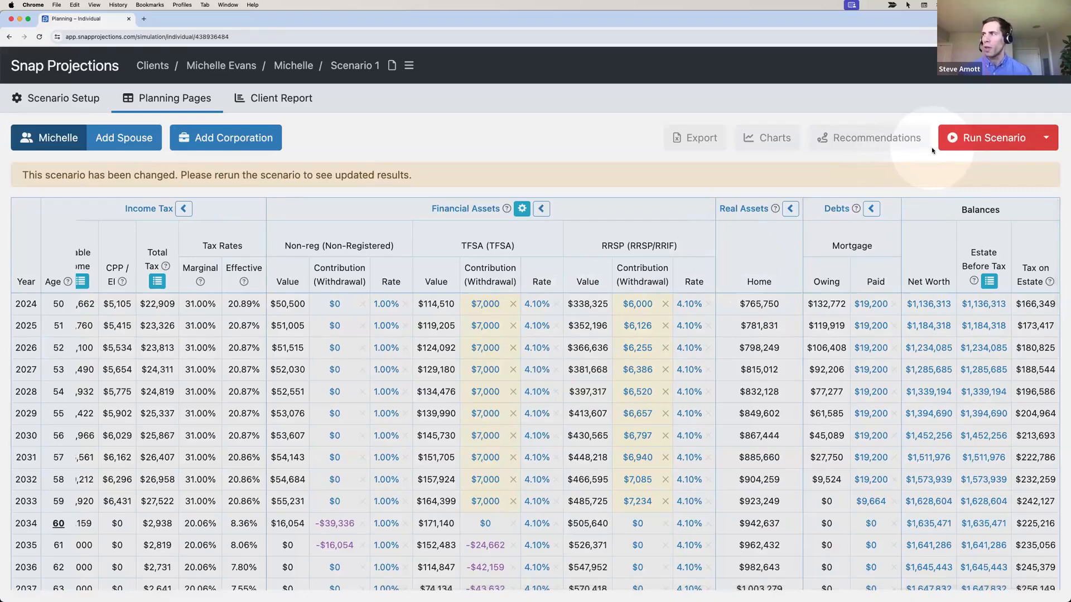
click(986, 143)
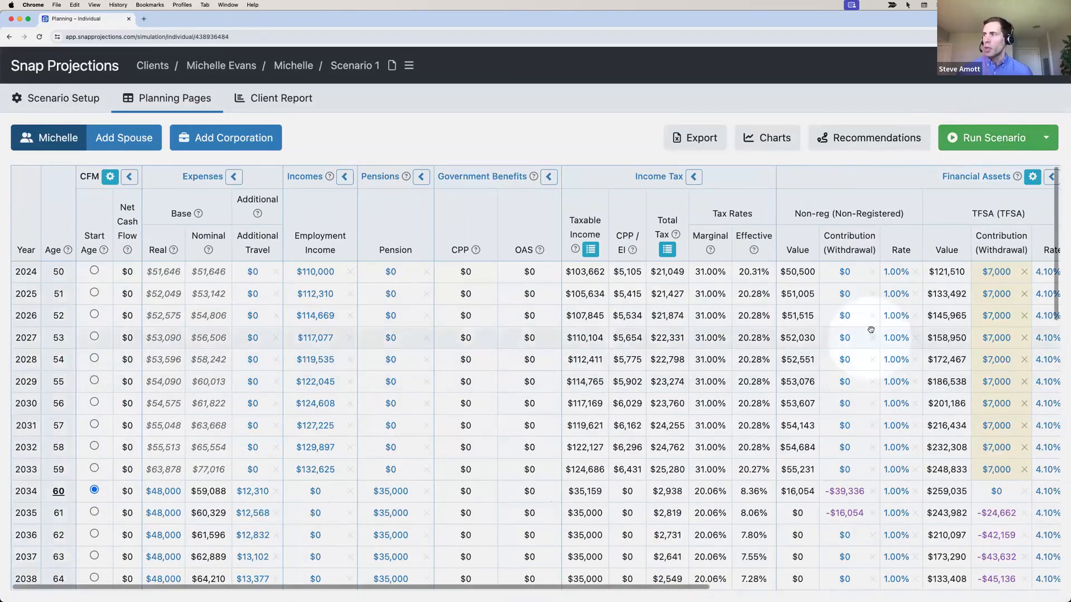
click(220, 272)
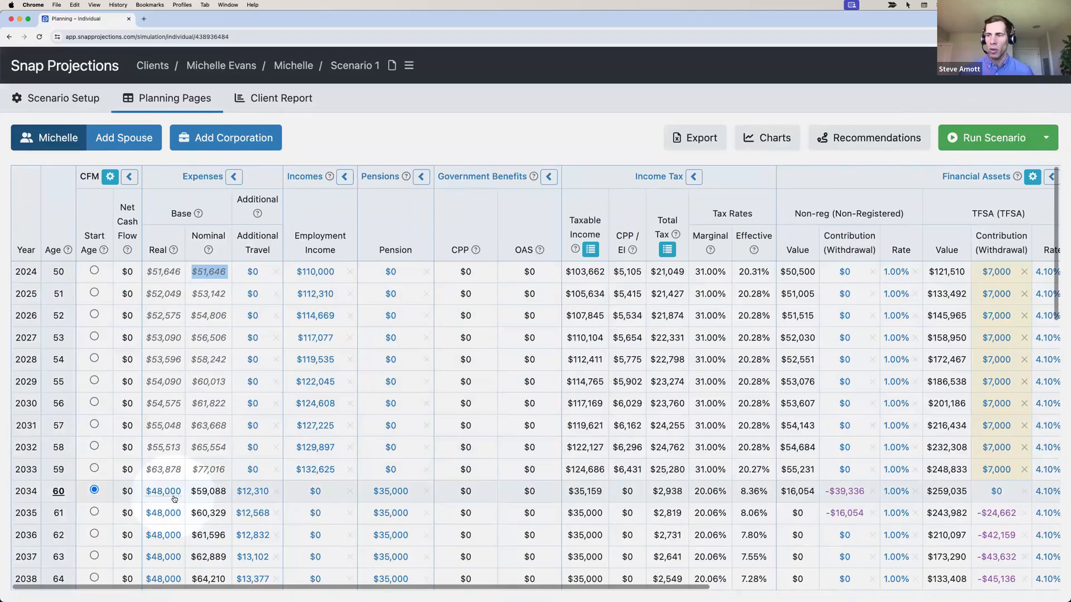
click(215, 494)
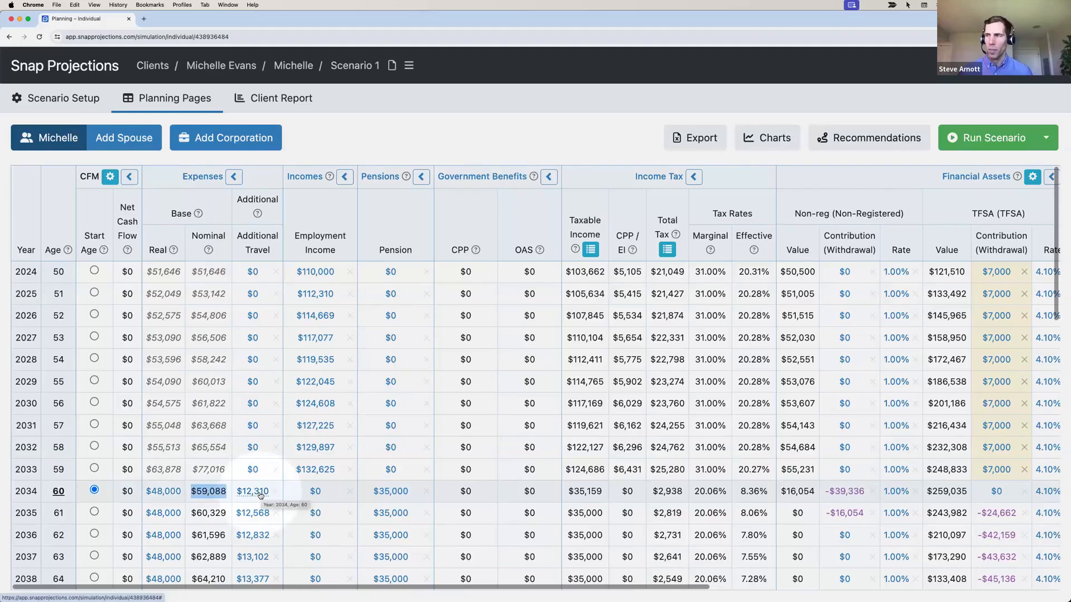
scroll(260, 494, right, 4)
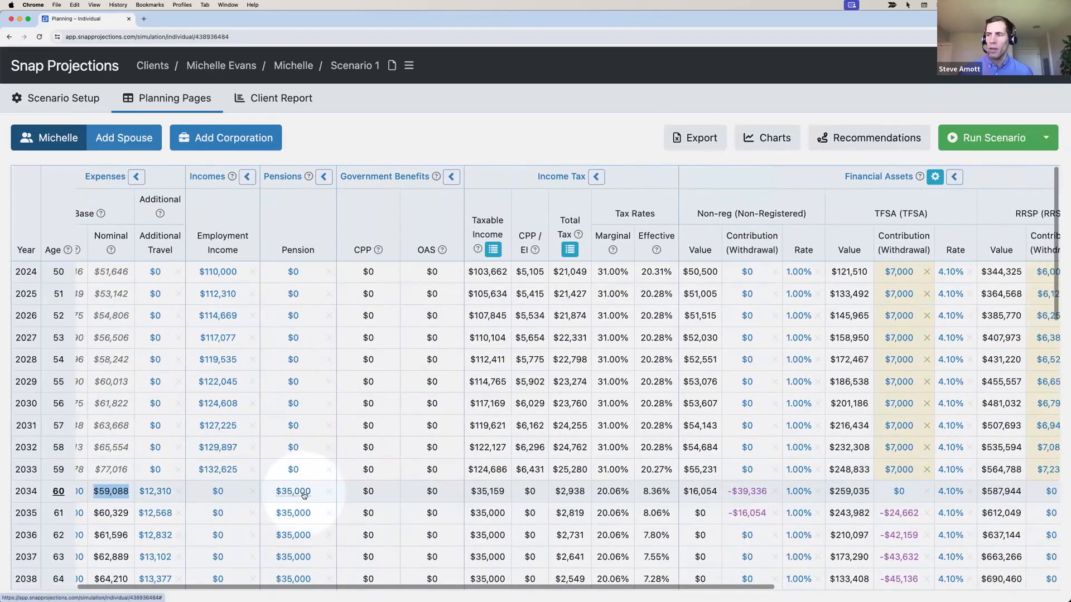
scroll(306, 494, right, 1)
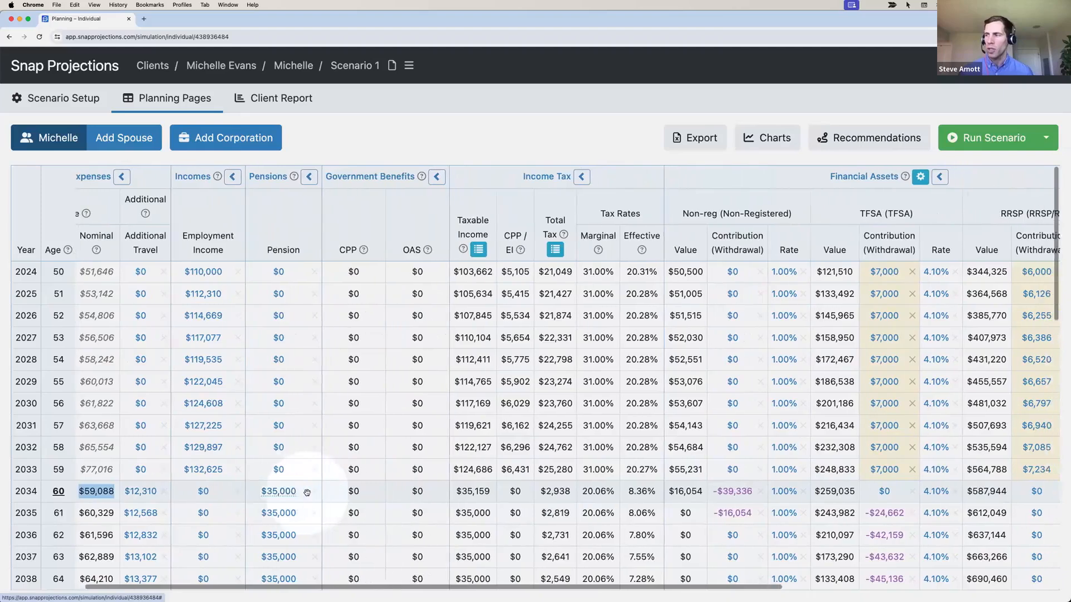
scroll(306, 493, right, 12)
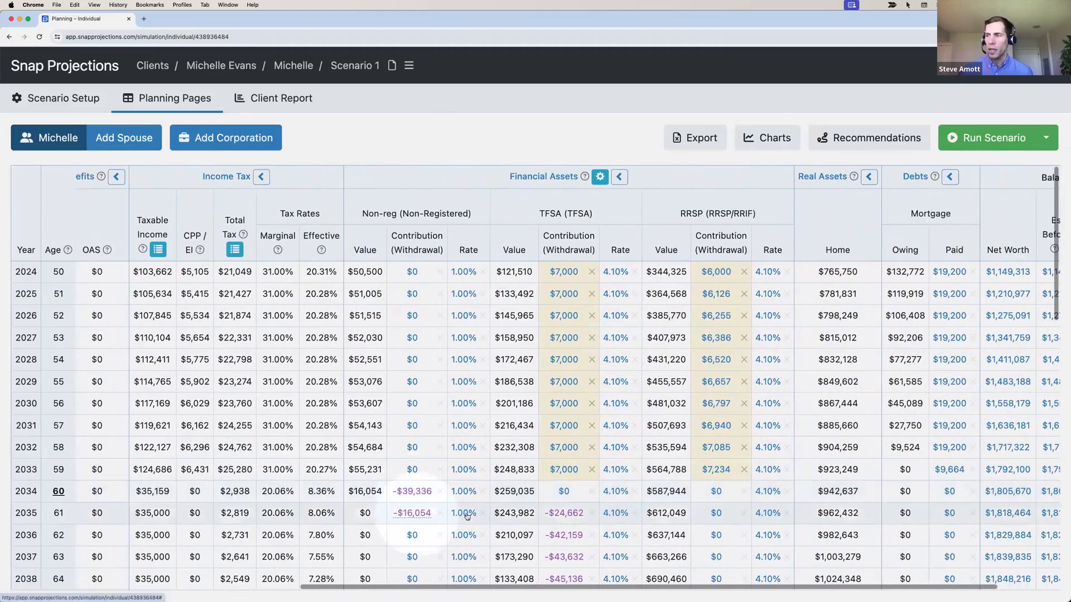
scroll(562, 512, down, 4)
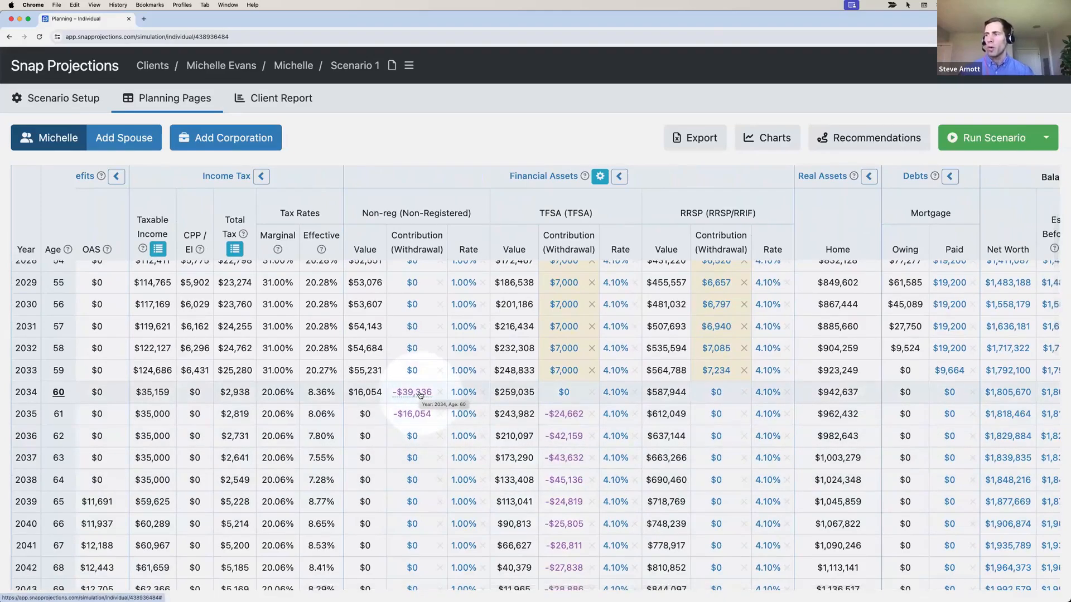
scroll(421, 395, down, 1)
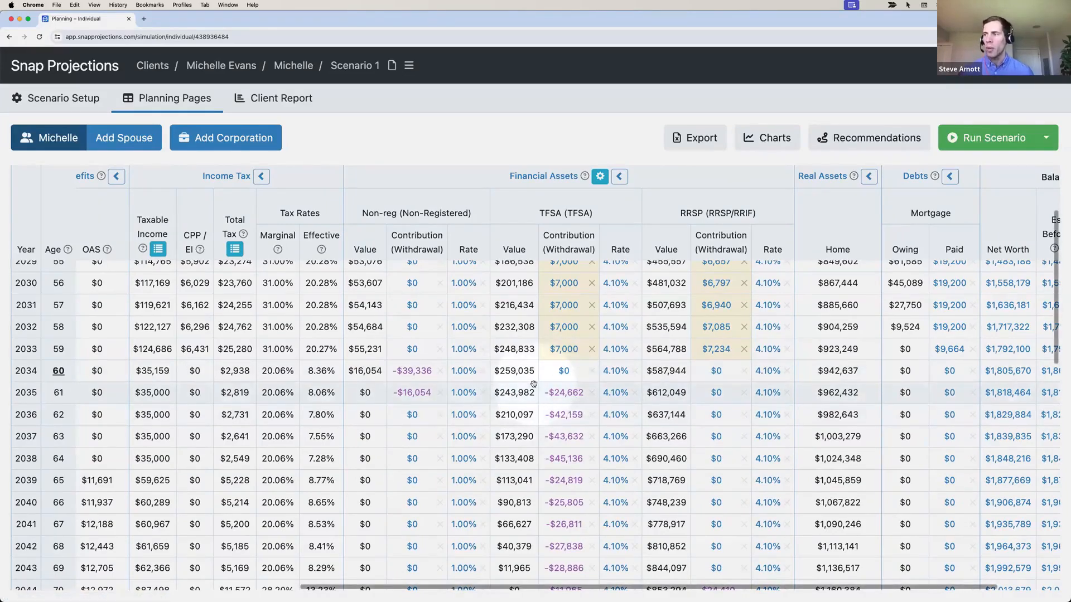
scroll(534, 383, down, 6)
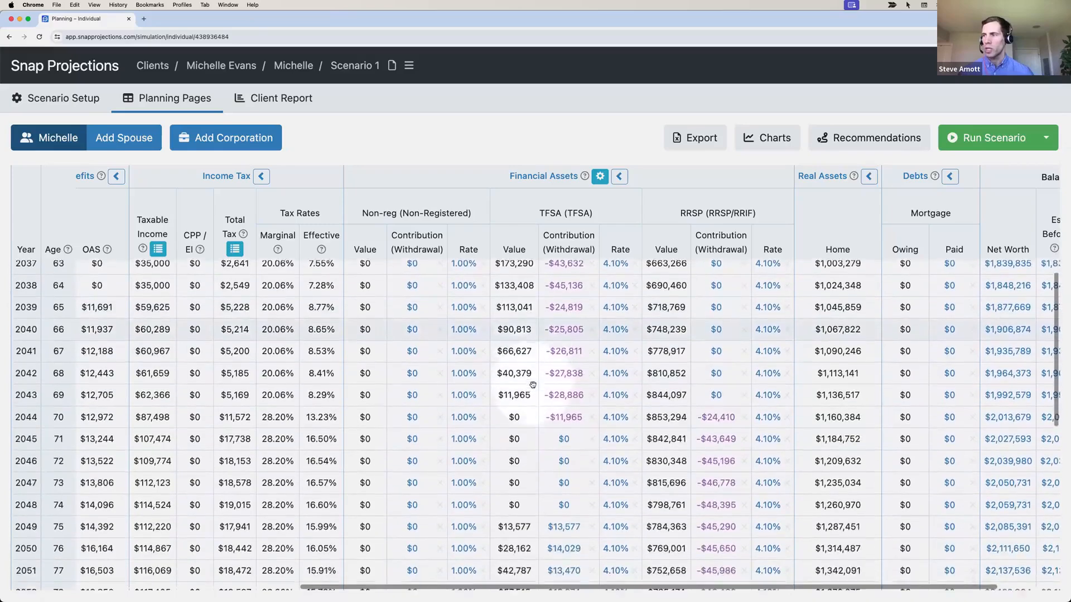
scroll(533, 385, down, 4)
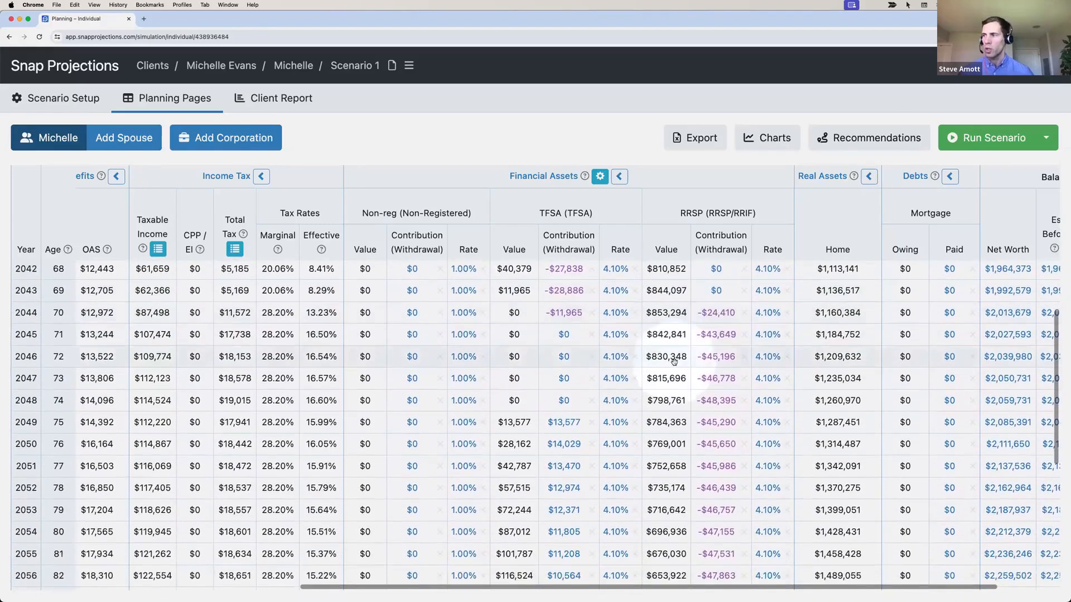
scroll(674, 361, down, 10)
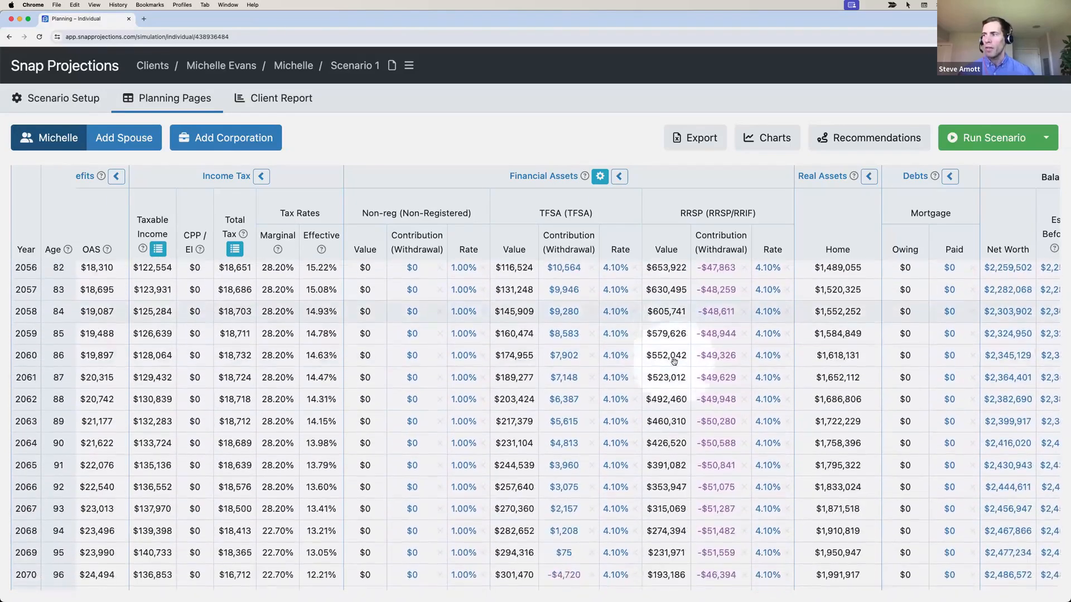
scroll(674, 361, down, 1)
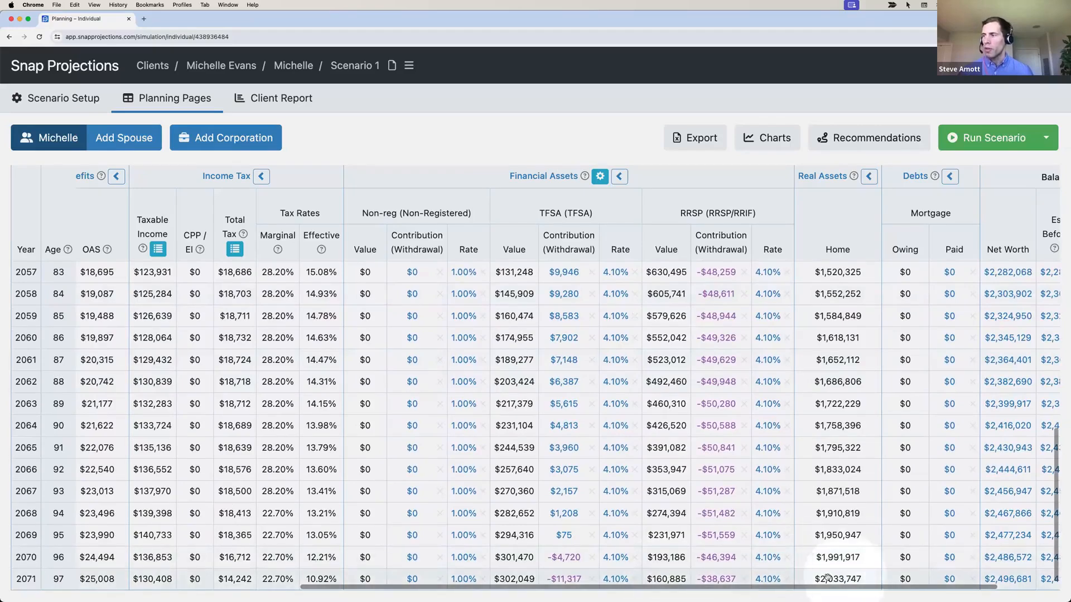
scroll(838, 576, left, 10)
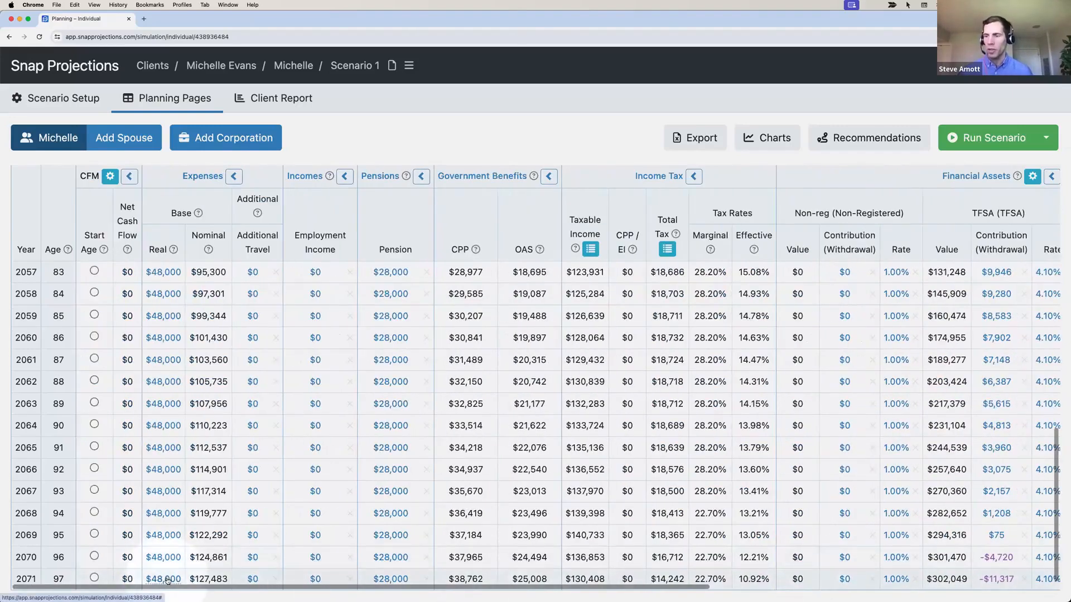
double_click(215, 579)
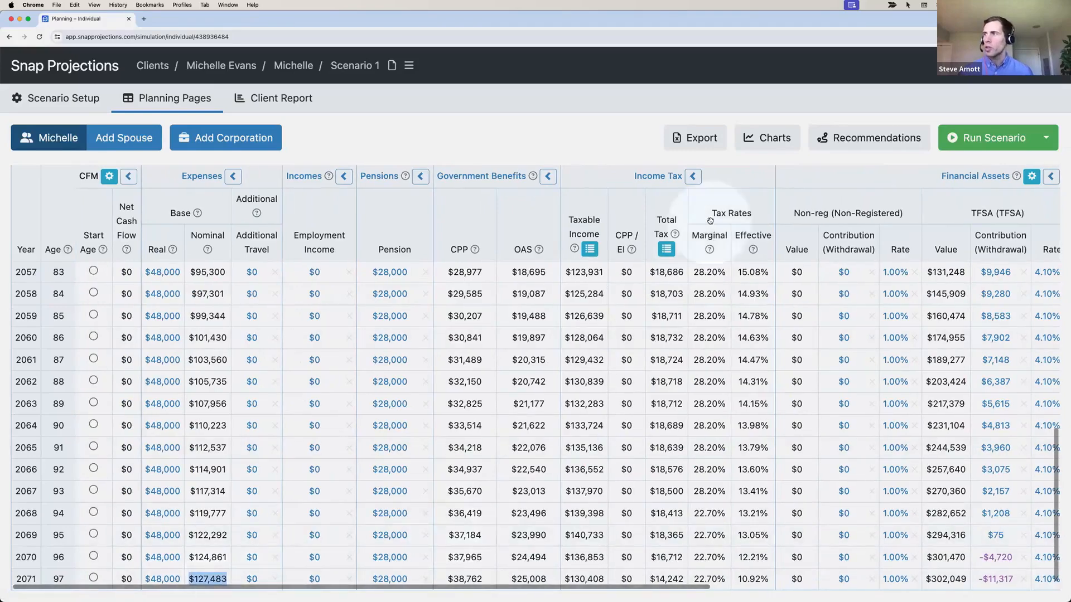
click(765, 143)
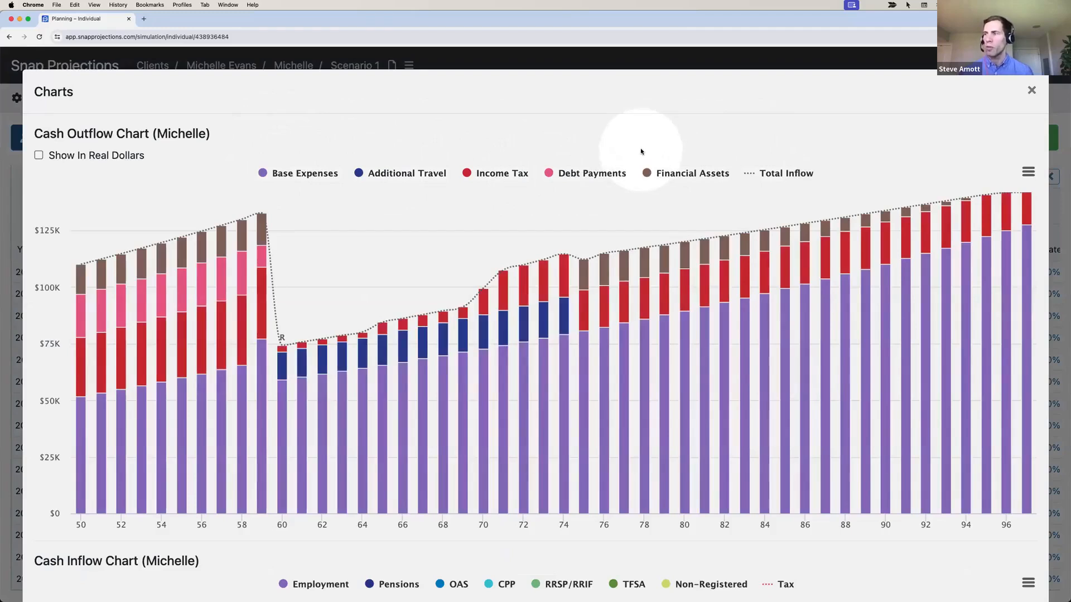
click(1032, 91)
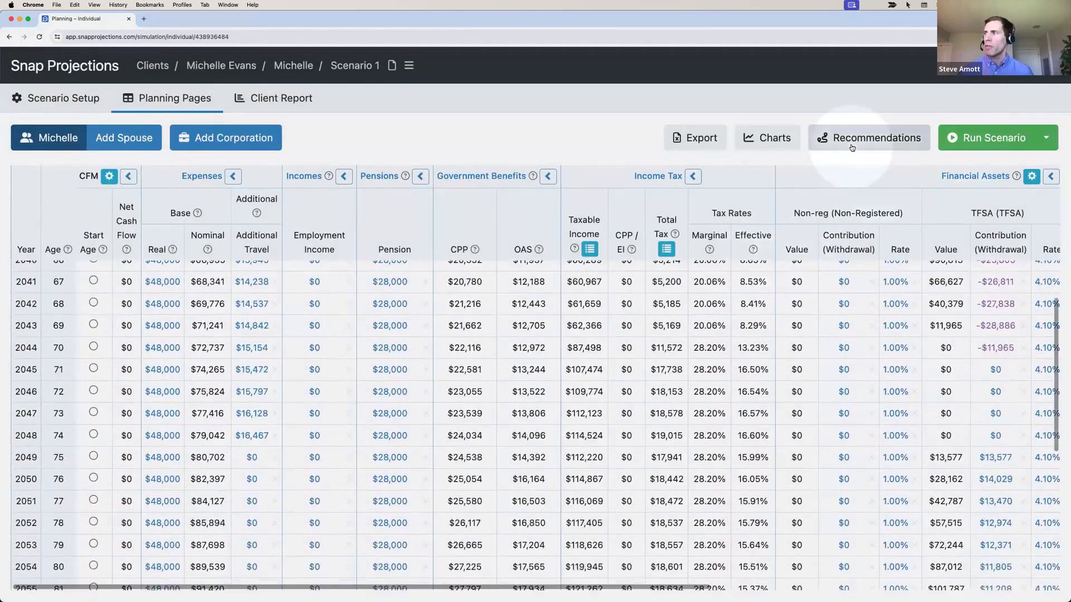
click(852, 147)
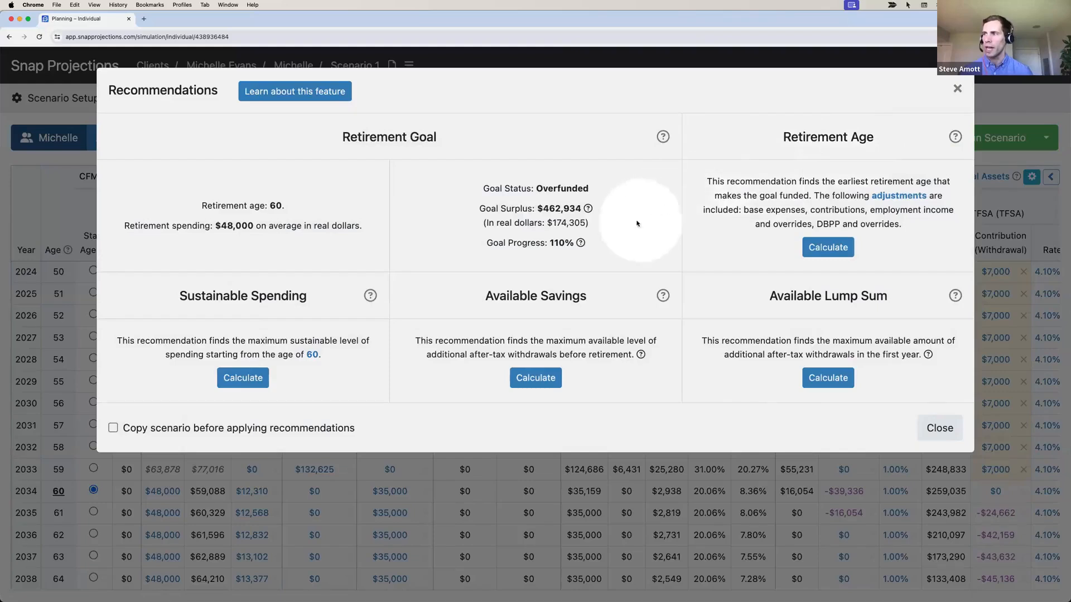
drag(581, 208, 542, 210)
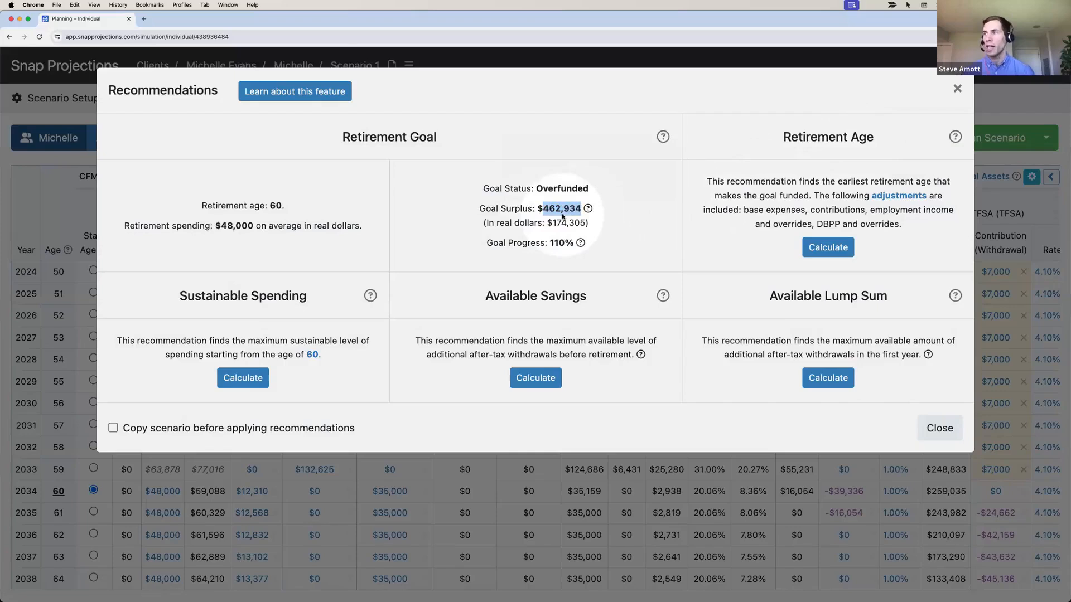
drag(549, 243, 561, 243)
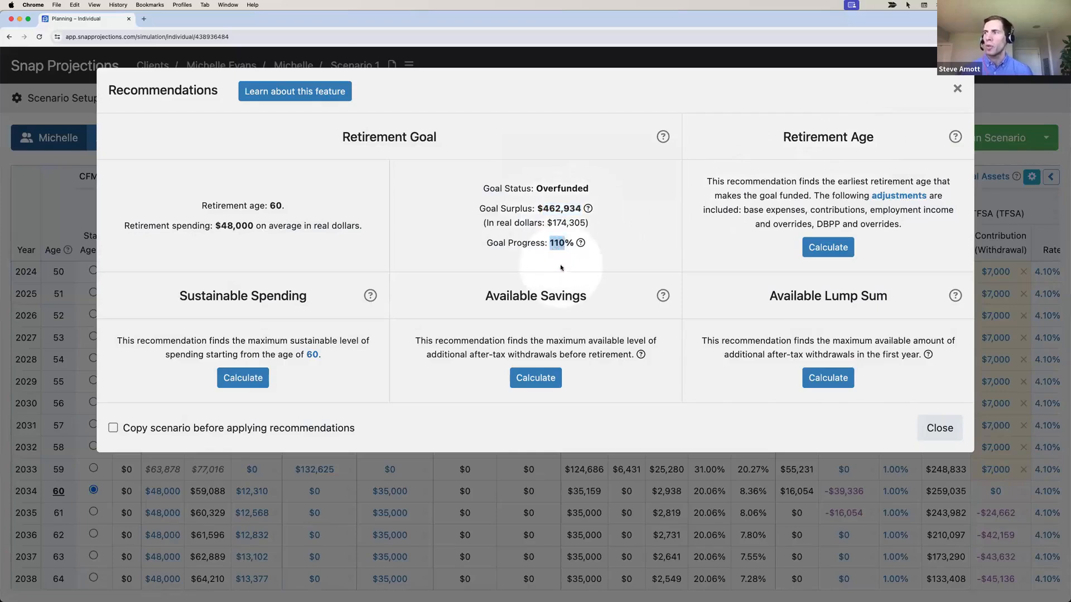
click(563, 251)
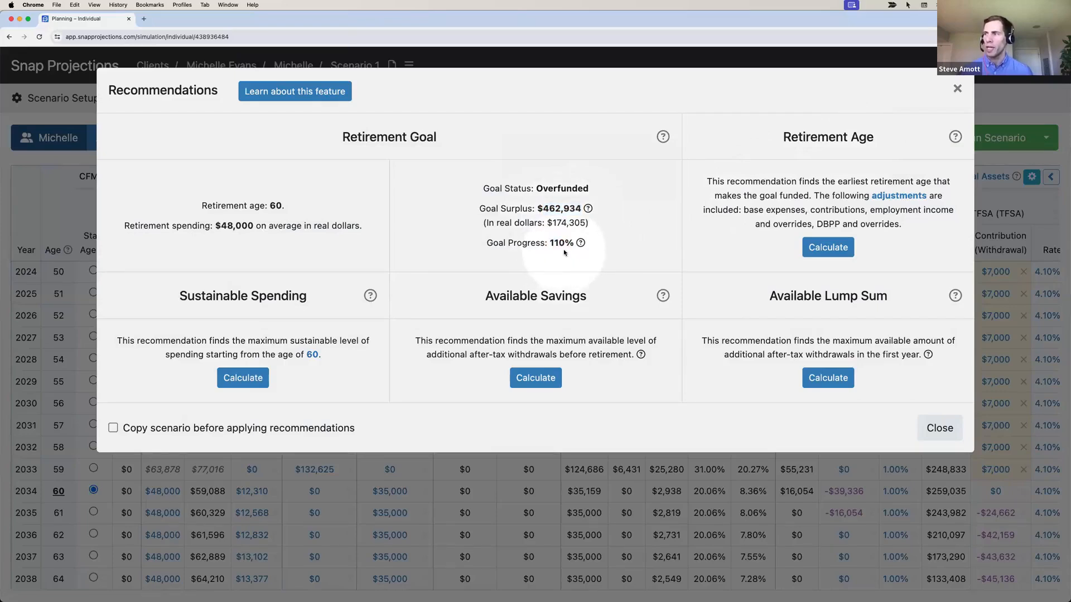
click(837, 250)
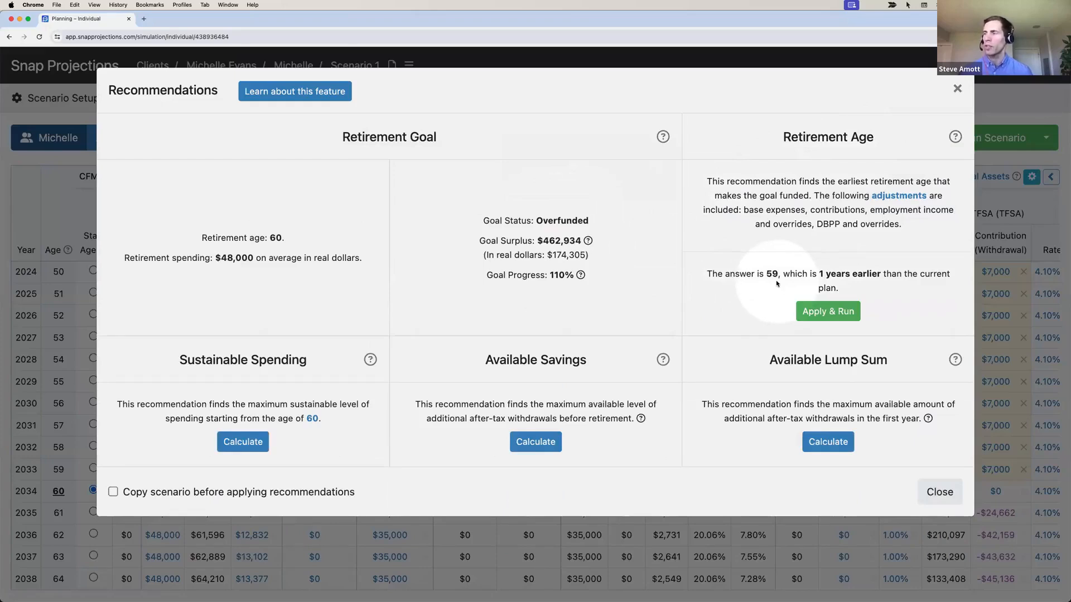
click(255, 450)
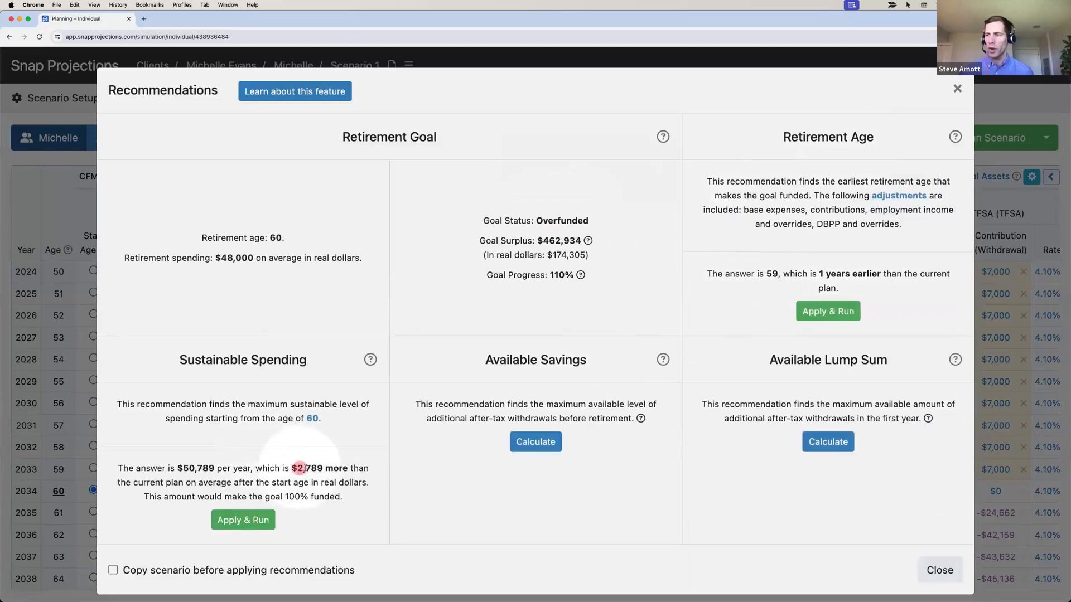
drag(300, 469, 316, 470)
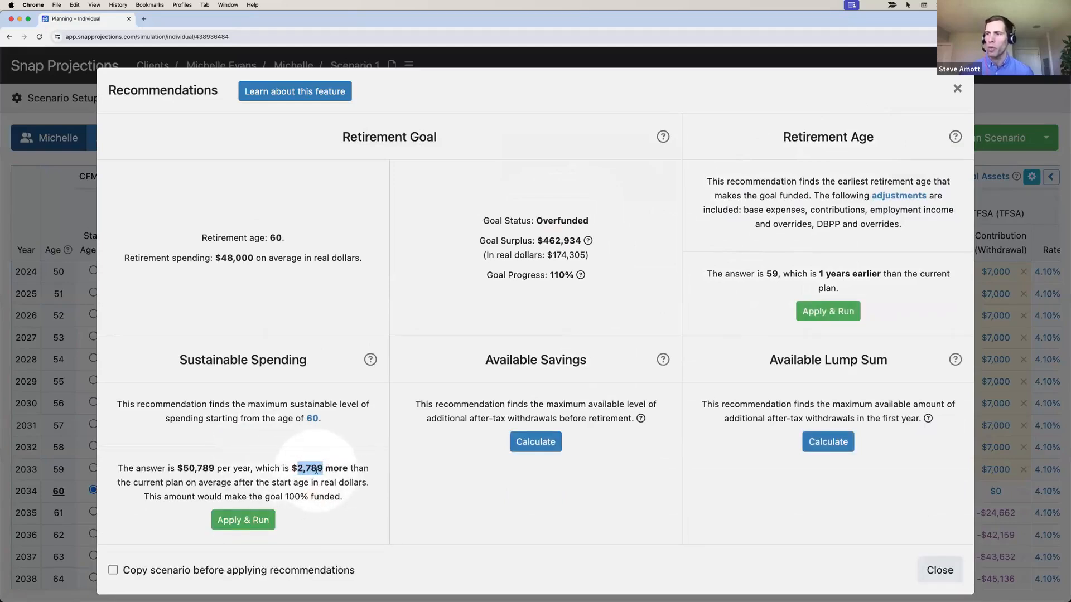
click(937, 573)
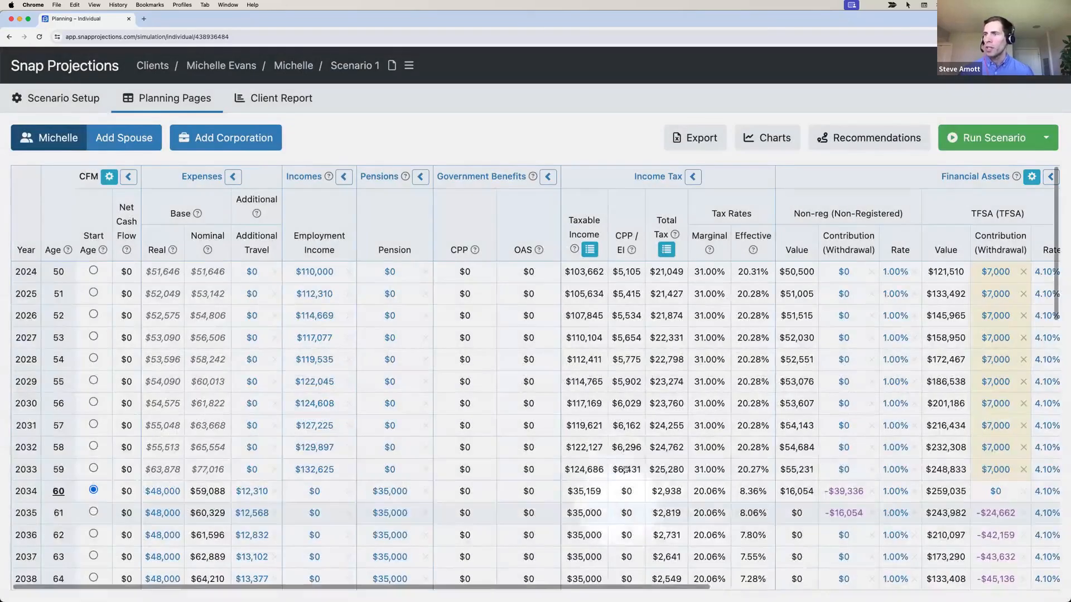
scroll(624, 463, right, 6)
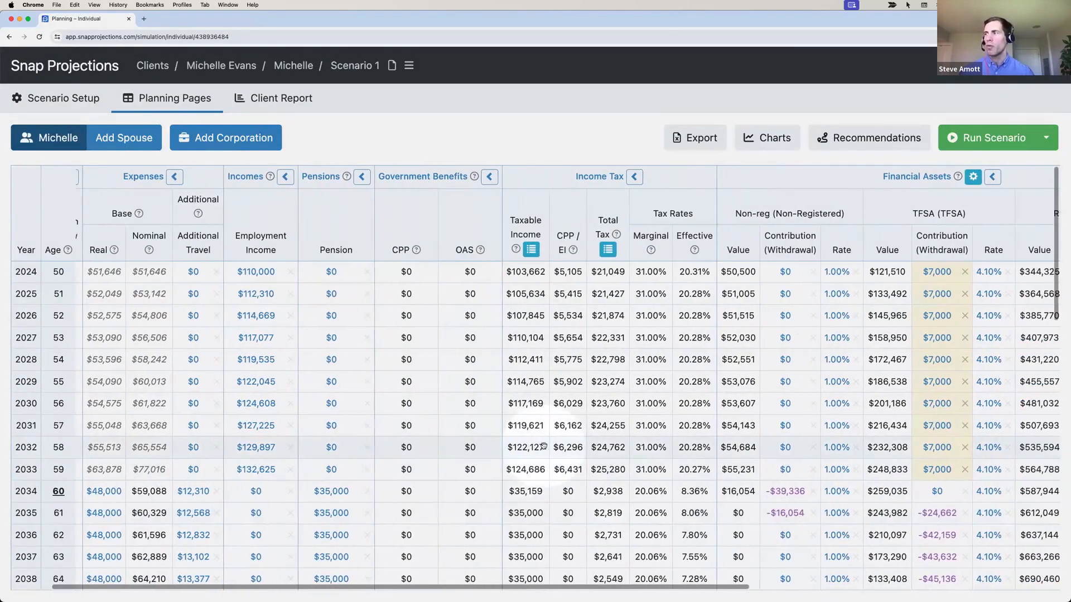
scroll(544, 446, right, 6)
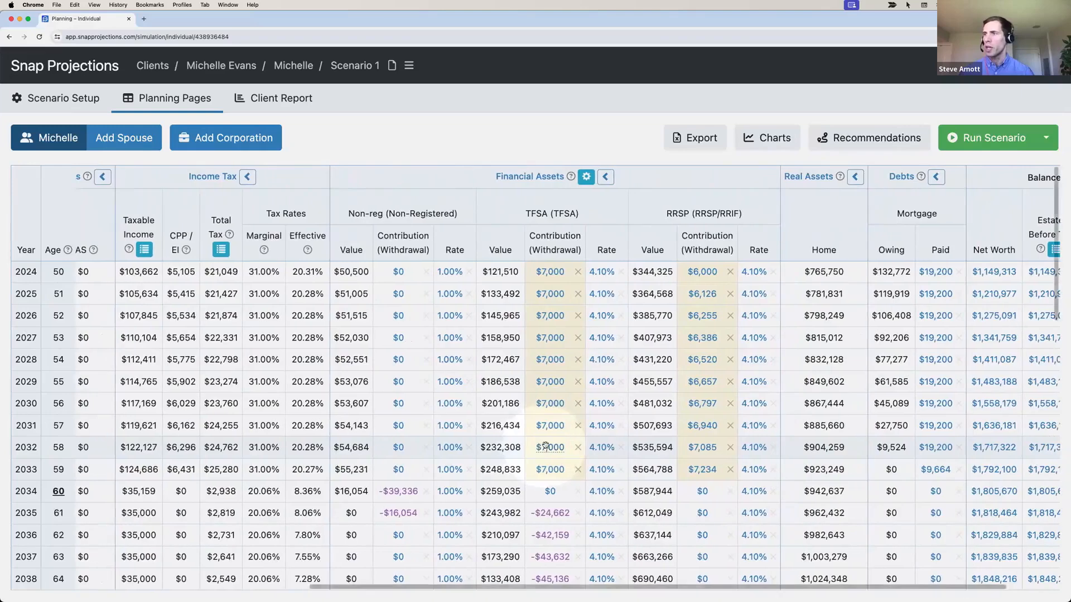
scroll(545, 446, left, 5)
scroll(545, 446, left, 8)
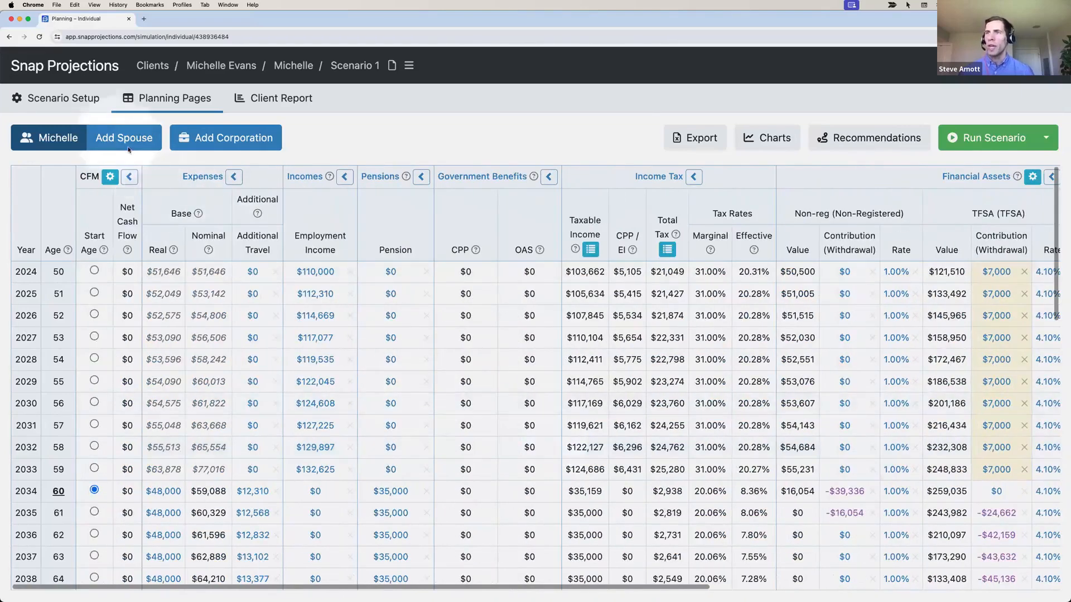
mouse_move(60, 103)
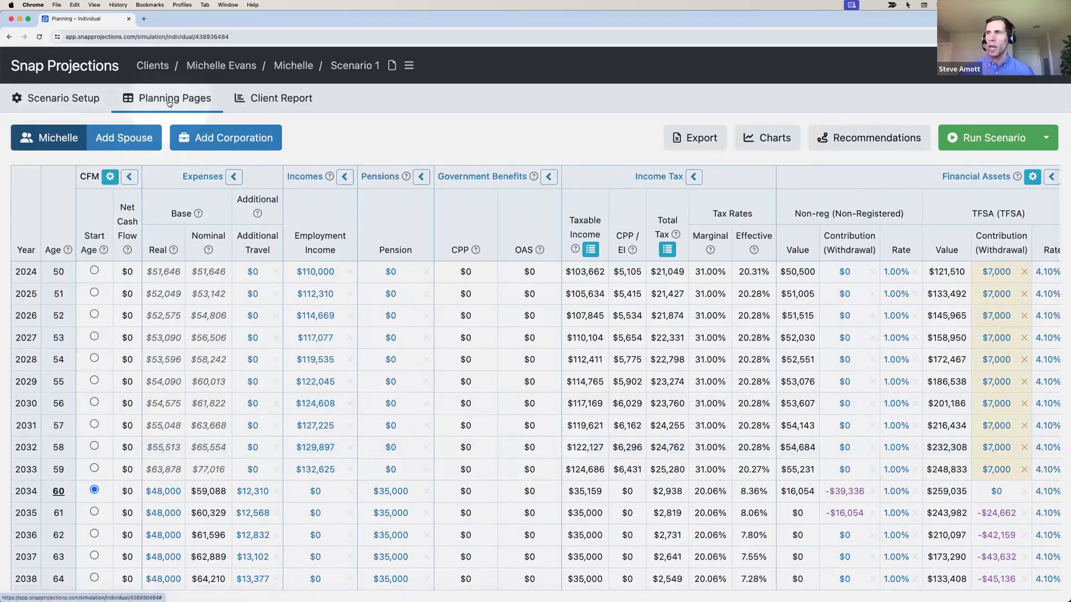
Open the client report's Included Pages list and look through the included pages
click(276, 100)
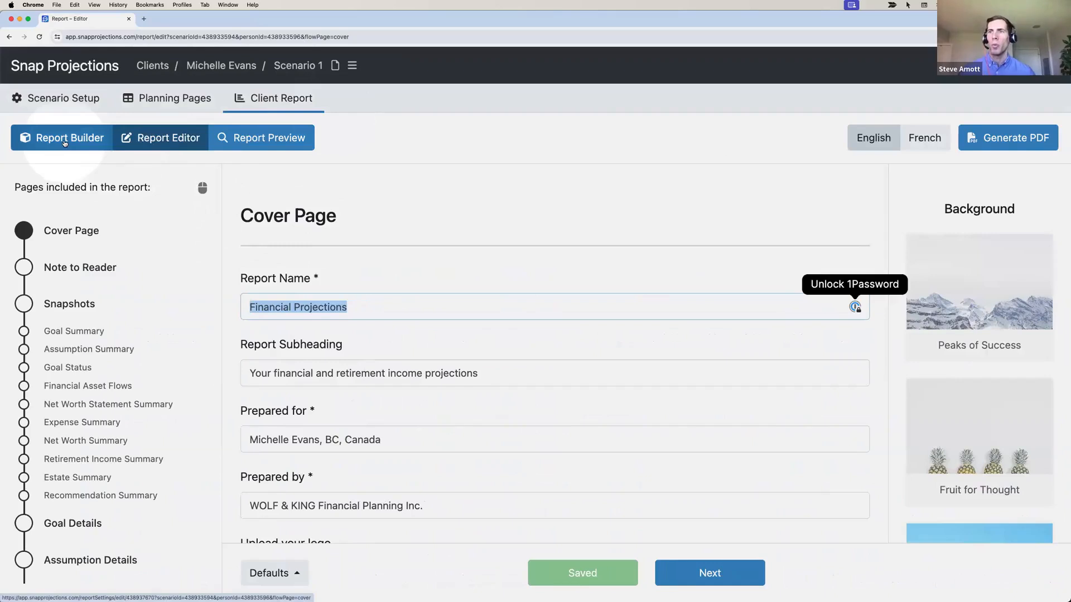
click(63, 144)
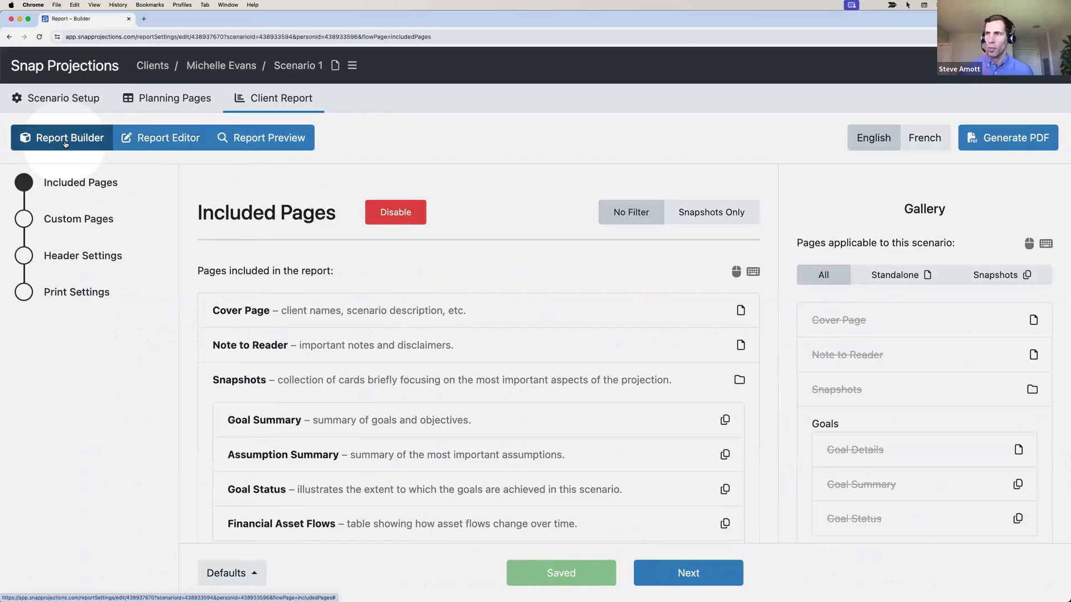
scroll(295, 309, down, 2)
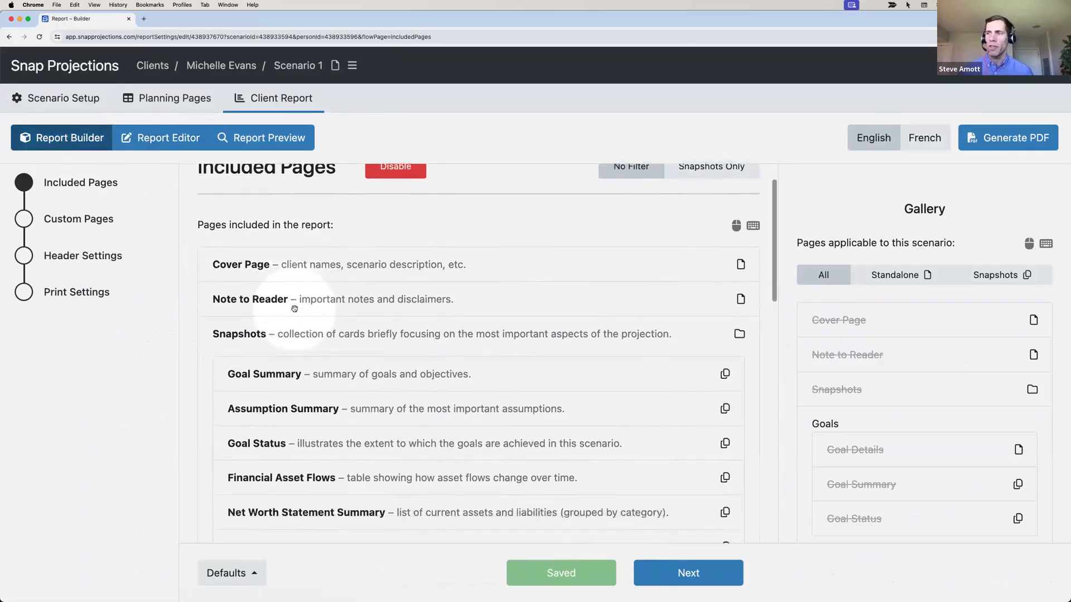
scroll(294, 308, down, 10)
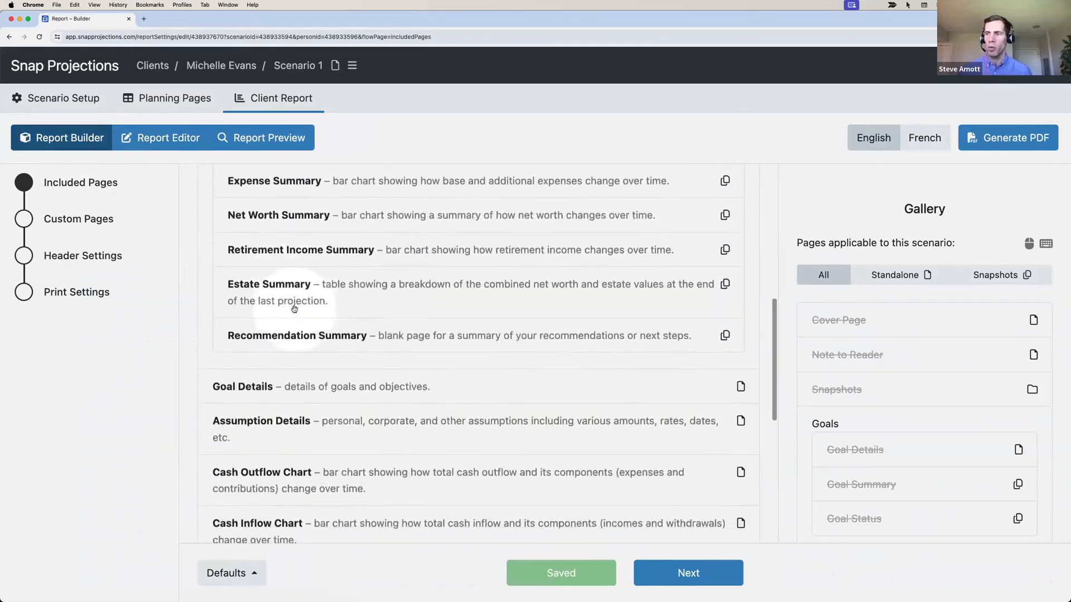
scroll(294, 327, up, 10)
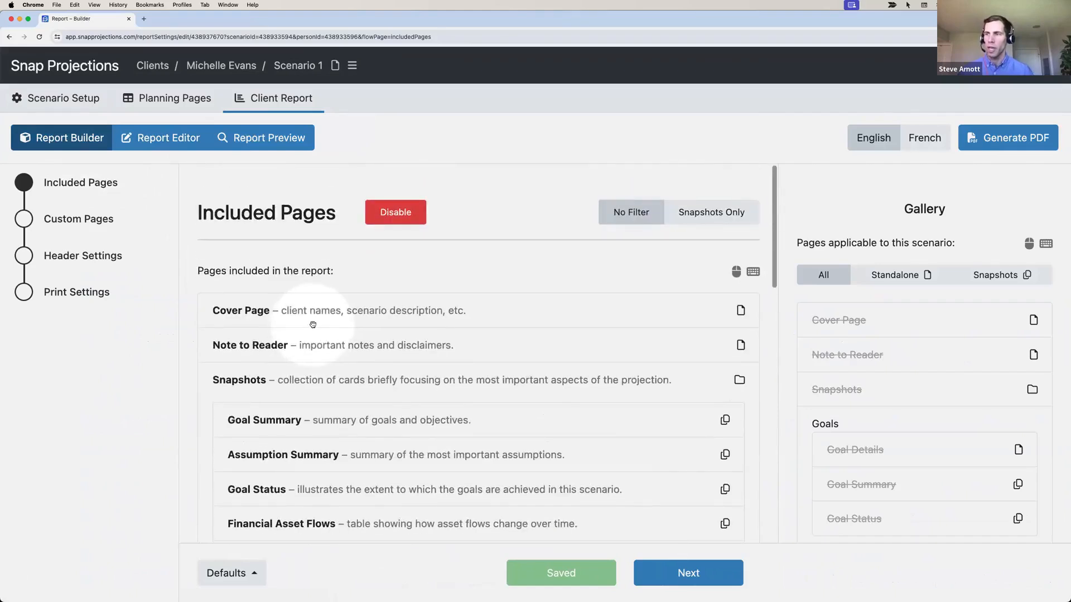
scroll(313, 323, down, 1)
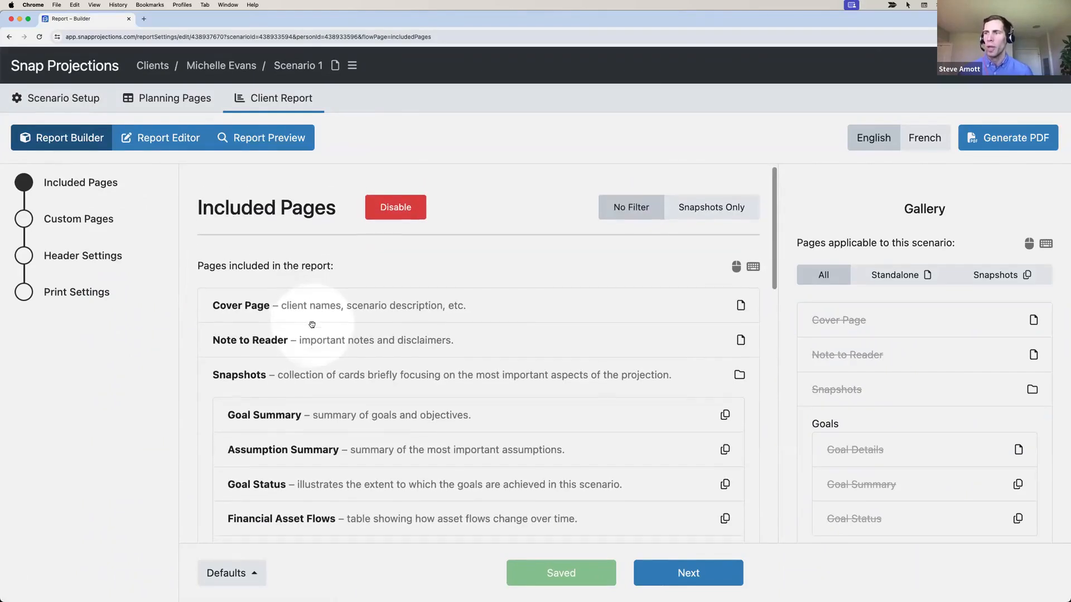
Filter the included pages to Snapshots Only and select the Financial Asset Flows snapshot
click(698, 206)
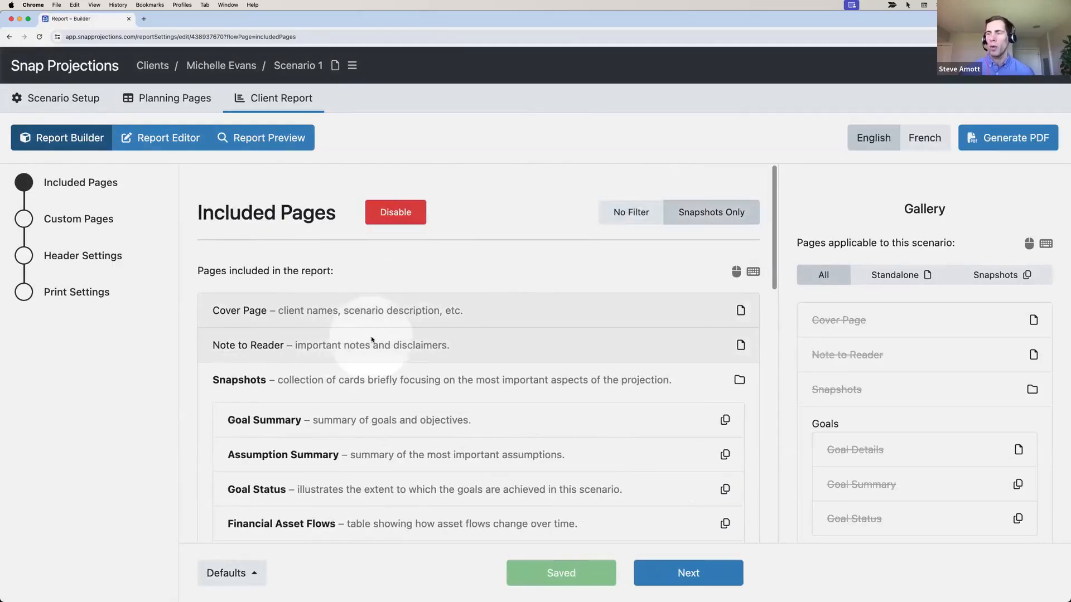
scroll(373, 337, down, 5)
scroll(373, 337, down, 2)
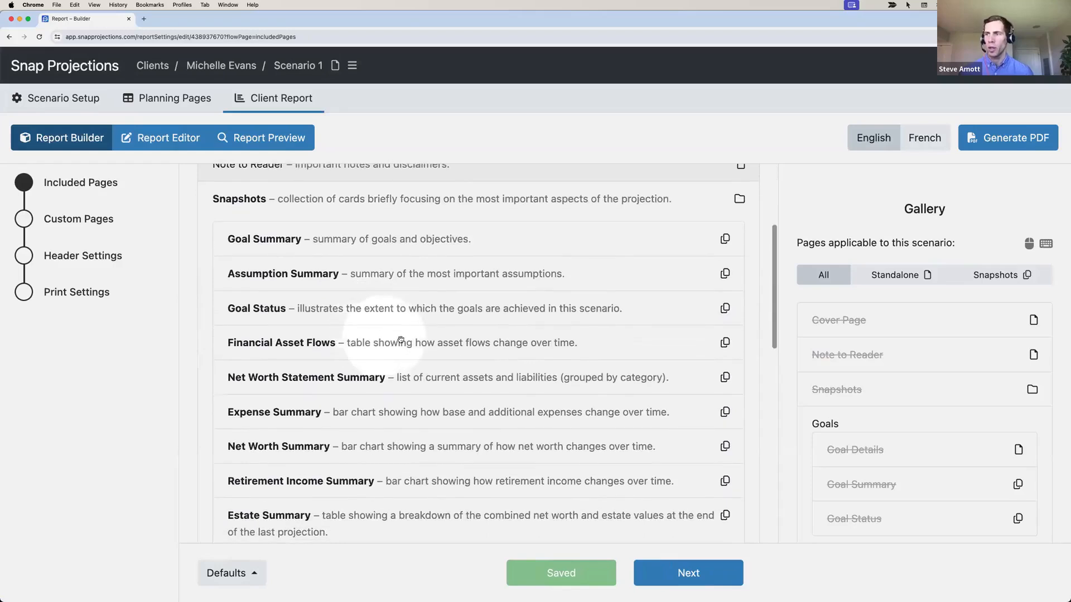
scroll(400, 338, down, 1)
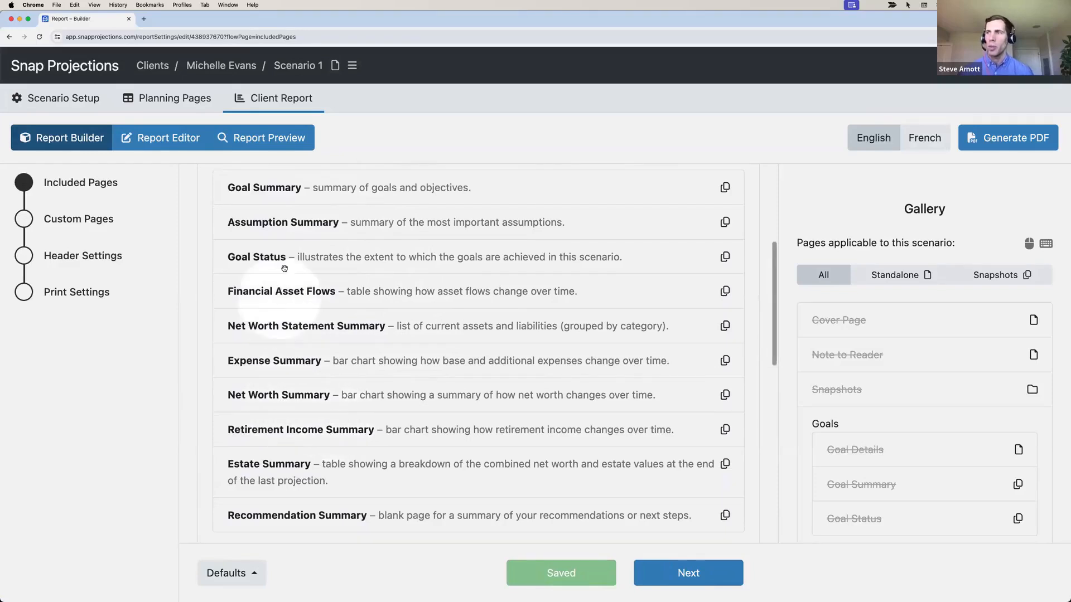
click(282, 294)
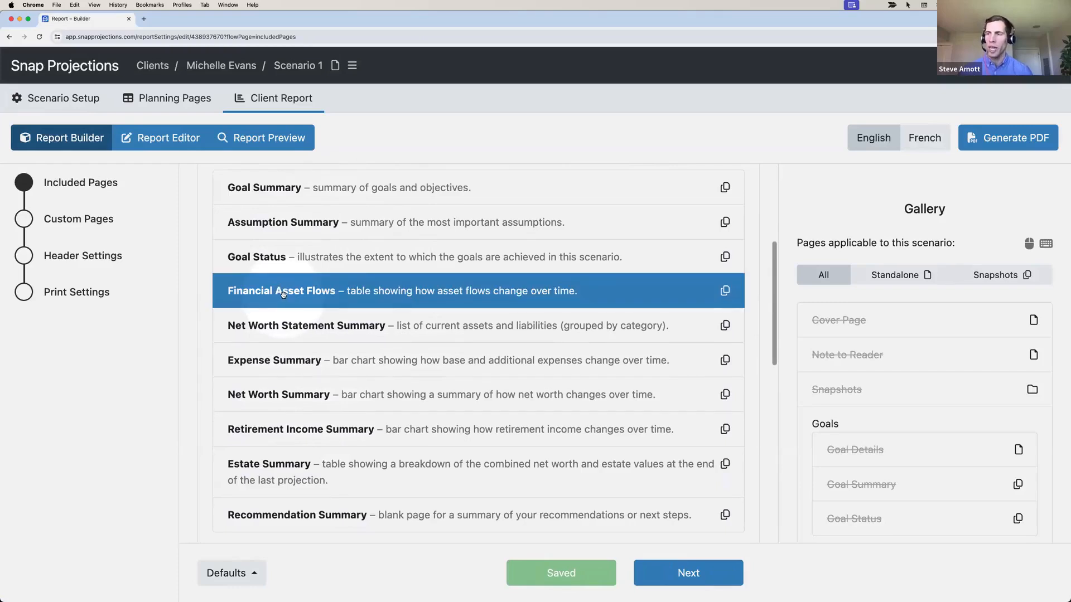
Remove Financial Asset Flows, Net Worth Statement, Expense and Estate summaries from the snapshots
key(Delete)
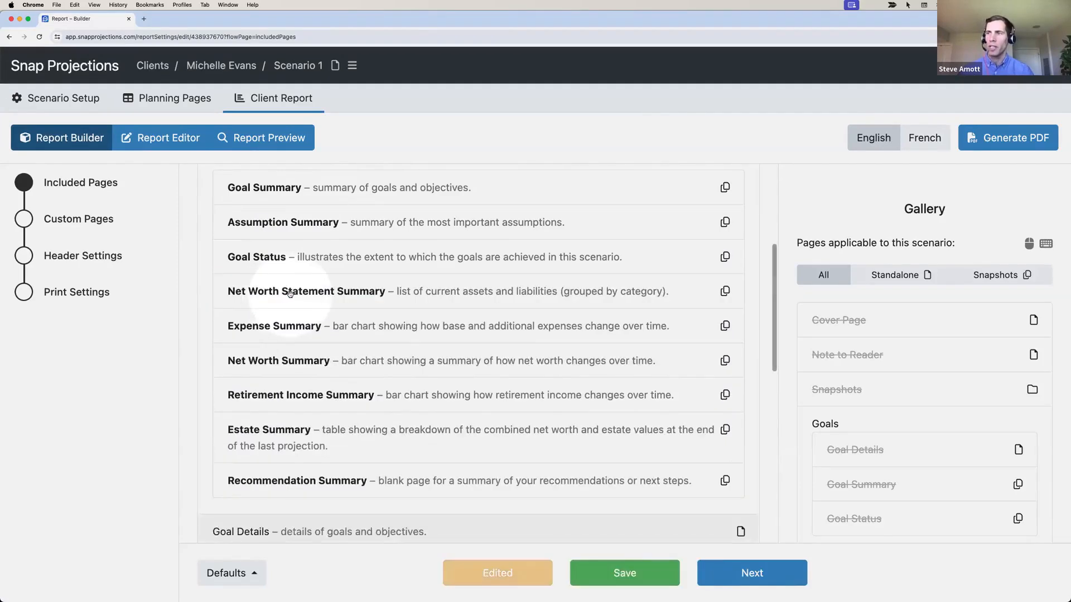
drag(285, 294, 120, 375)
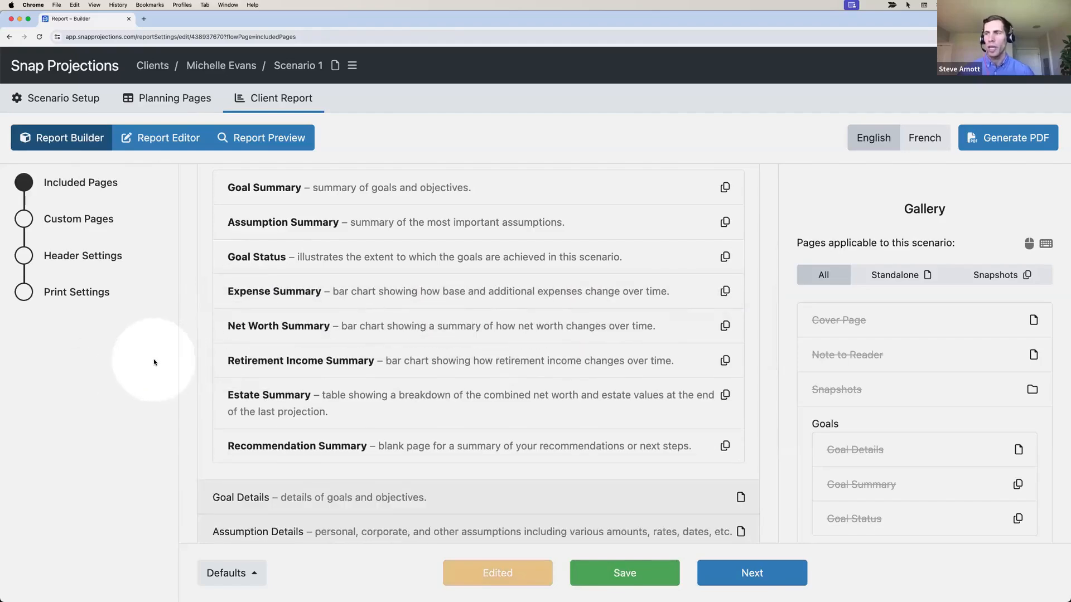
drag(268, 294, 158, 365)
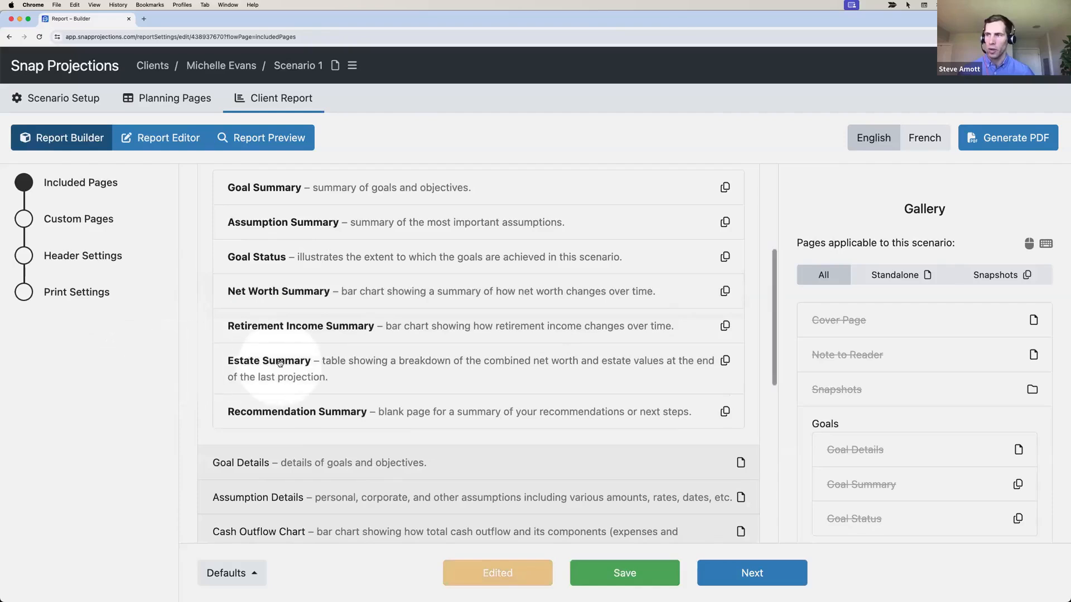
drag(280, 363, 162, 411)
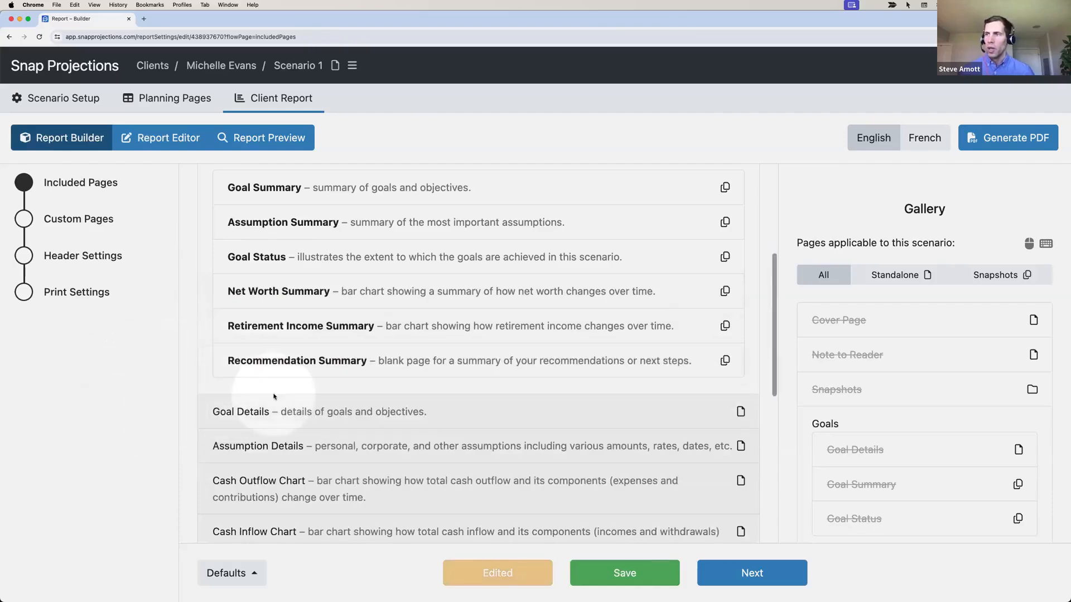
Move Goal Status to just before Recommendation Summary and save the new page order
scroll(274, 397, up, 1)
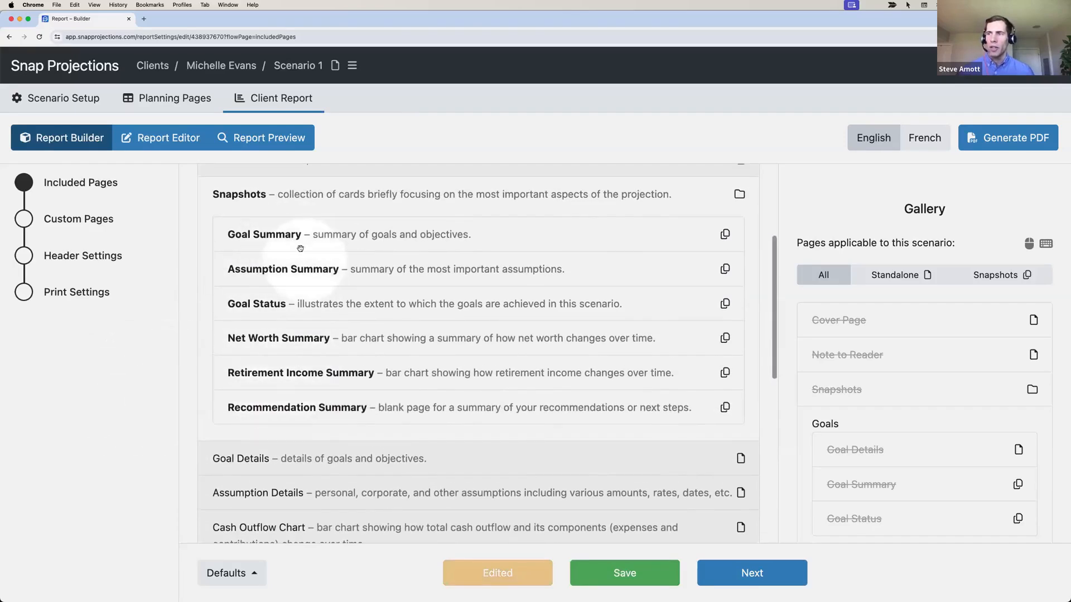
drag(270, 306, 271, 373)
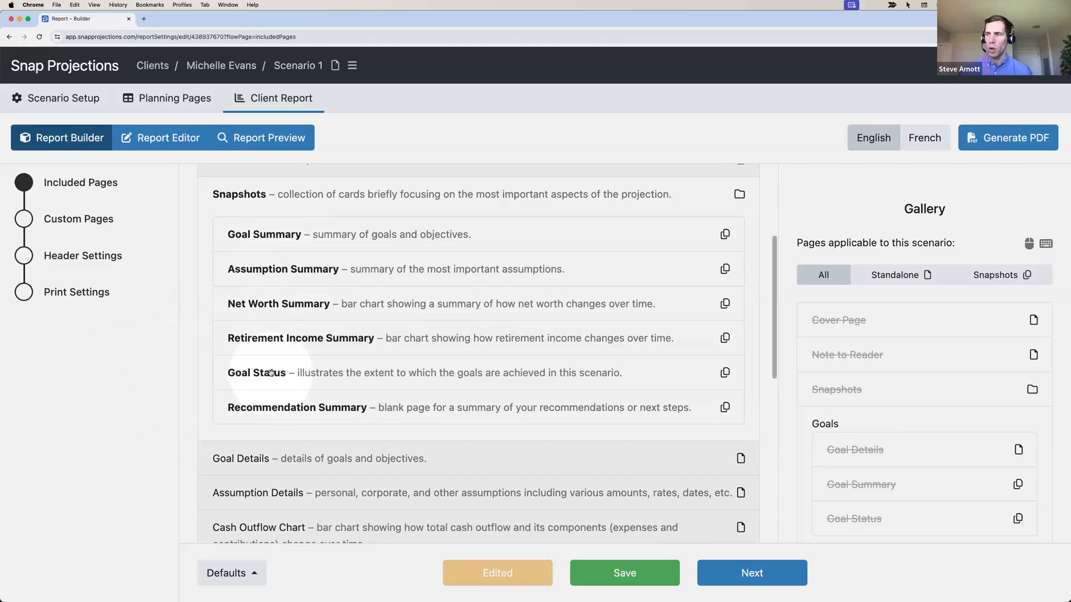
click(599, 571)
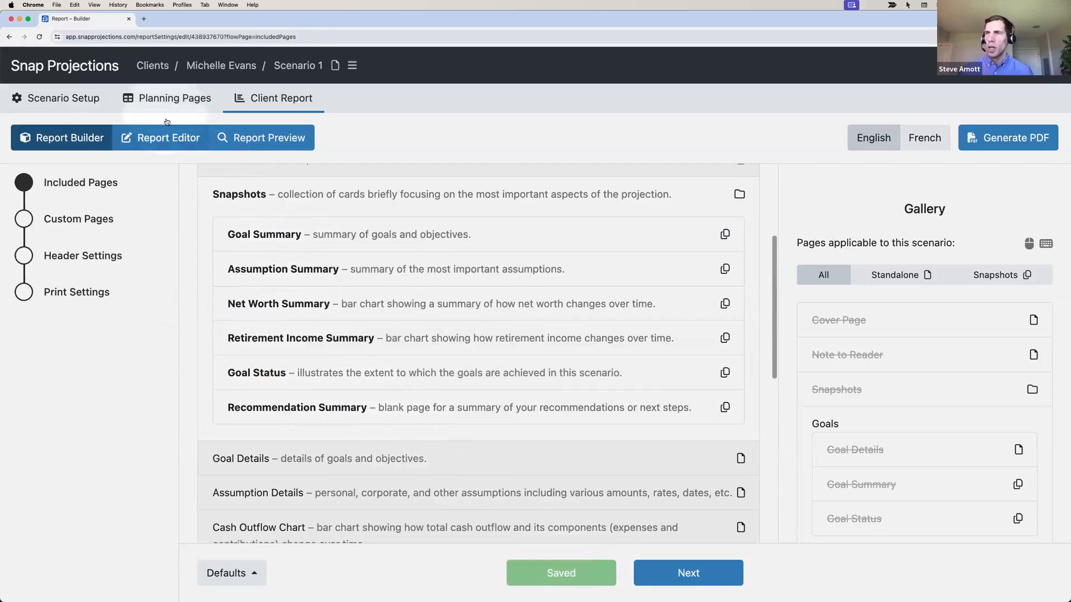
click(165, 98)
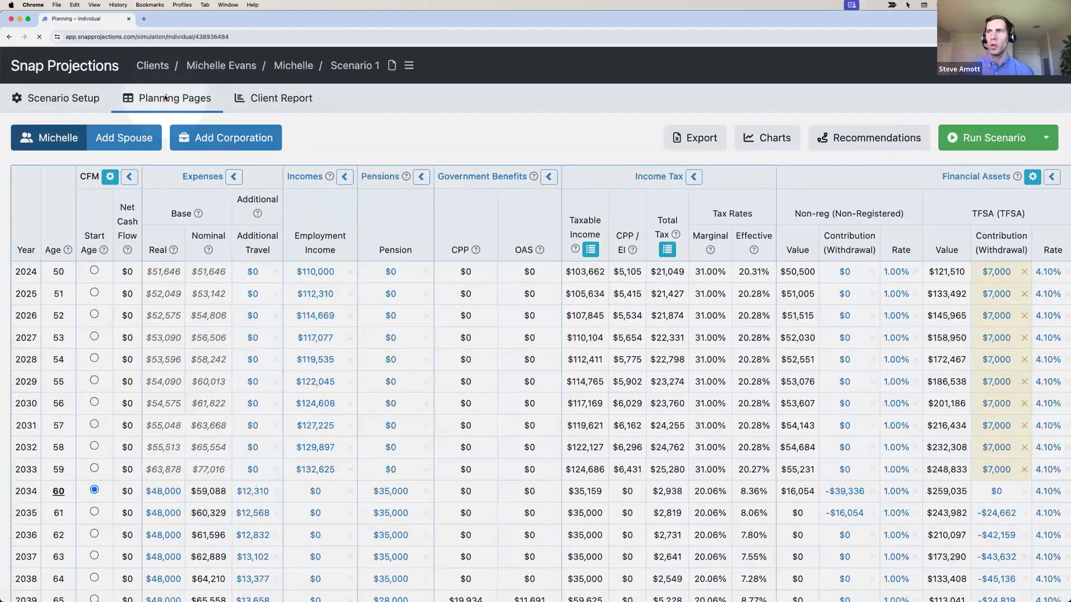
Open Goal Summary in the Report Editor and select its third bullet on post-retirement spending
click(270, 98)
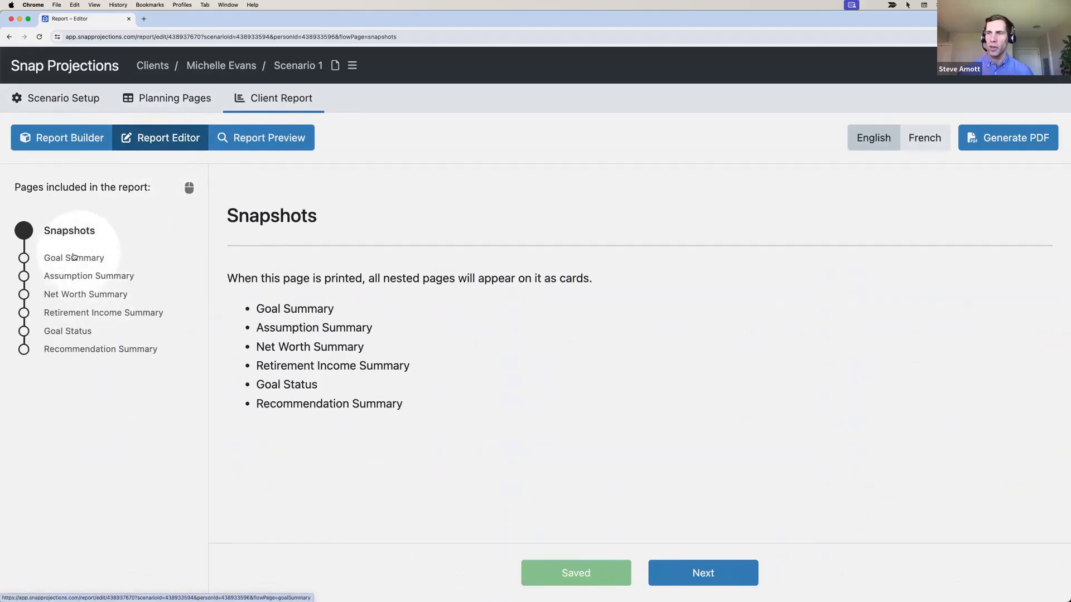
click(71, 259)
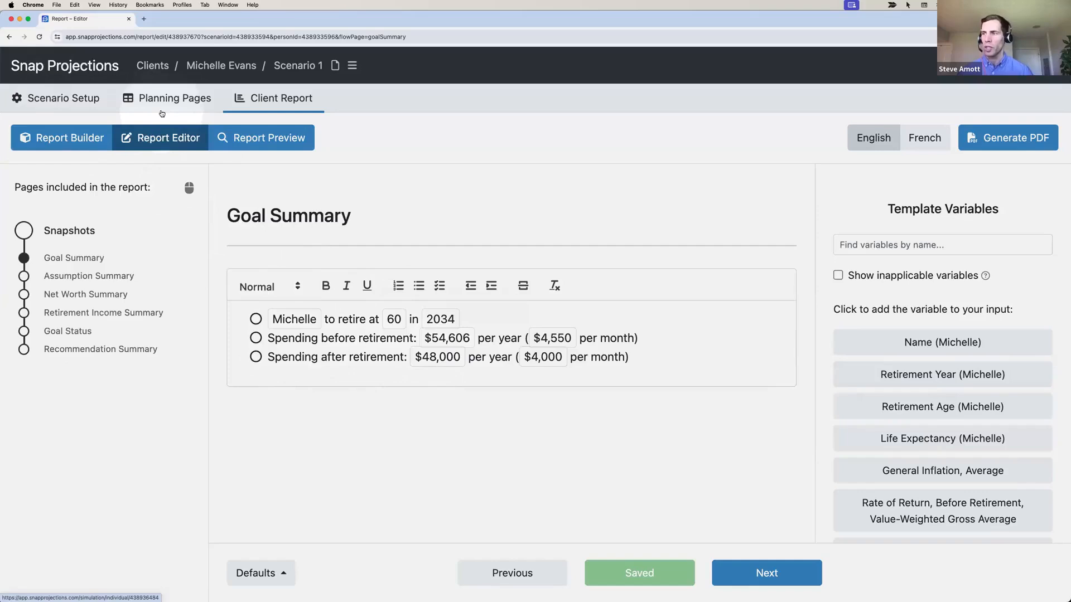
drag(647, 358, 266, 357)
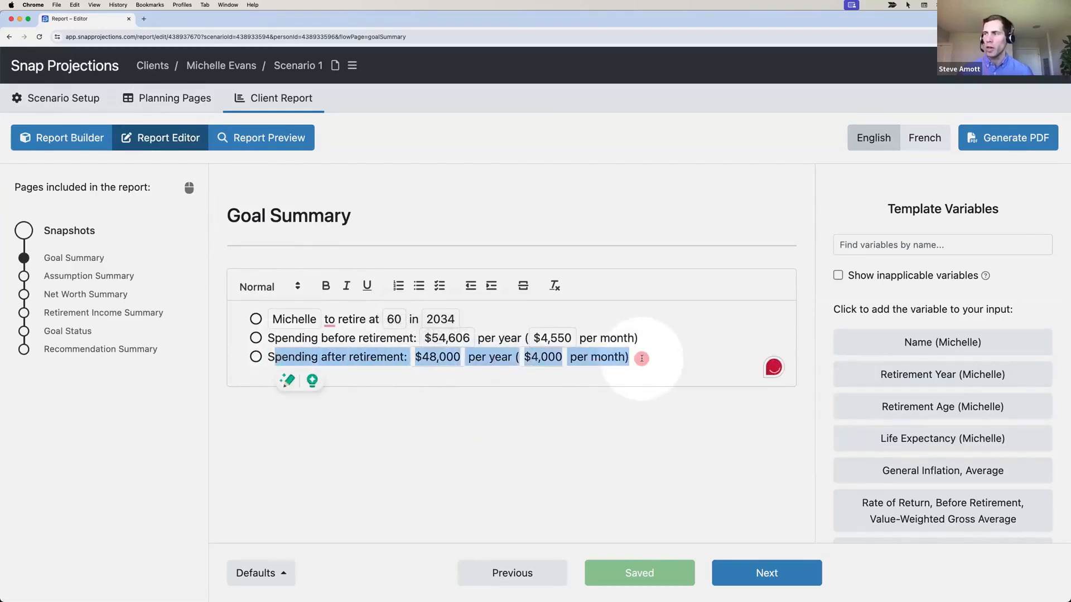
Add a fourth Goal Summary bullet: 'Additional travel budget starting at age 60 in 2034'
click(641, 359)
key(Return)
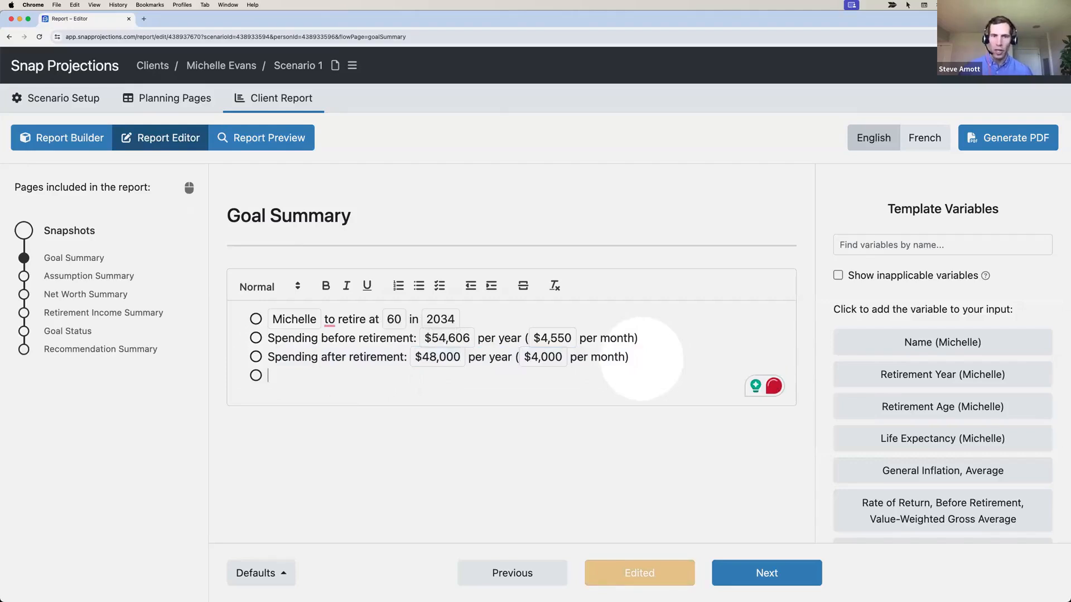
text(Additional)
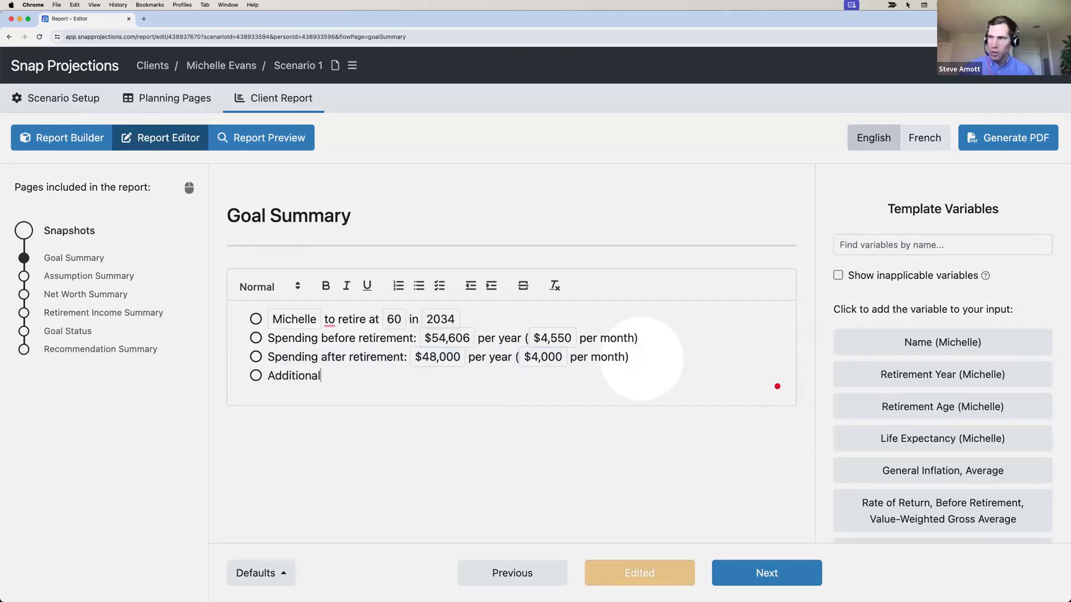
text( travel budg)
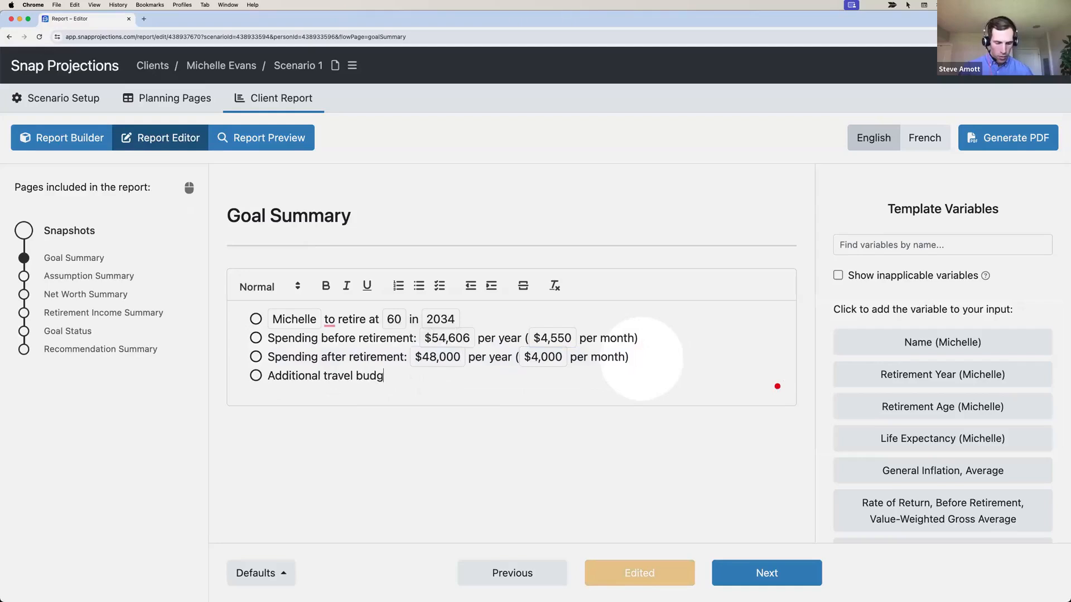
text(et starting a)
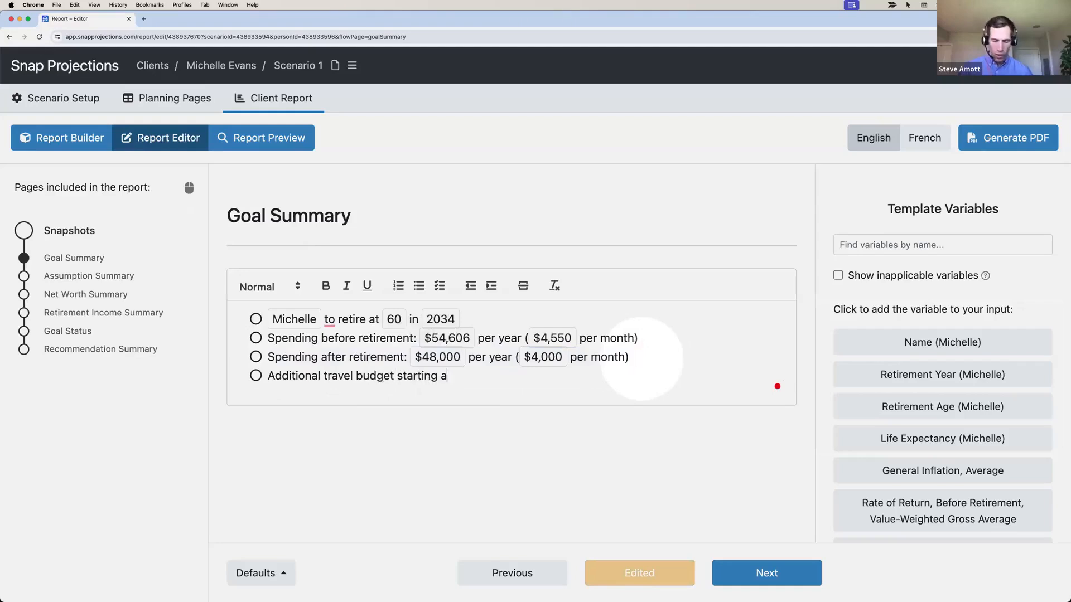
text(t age)
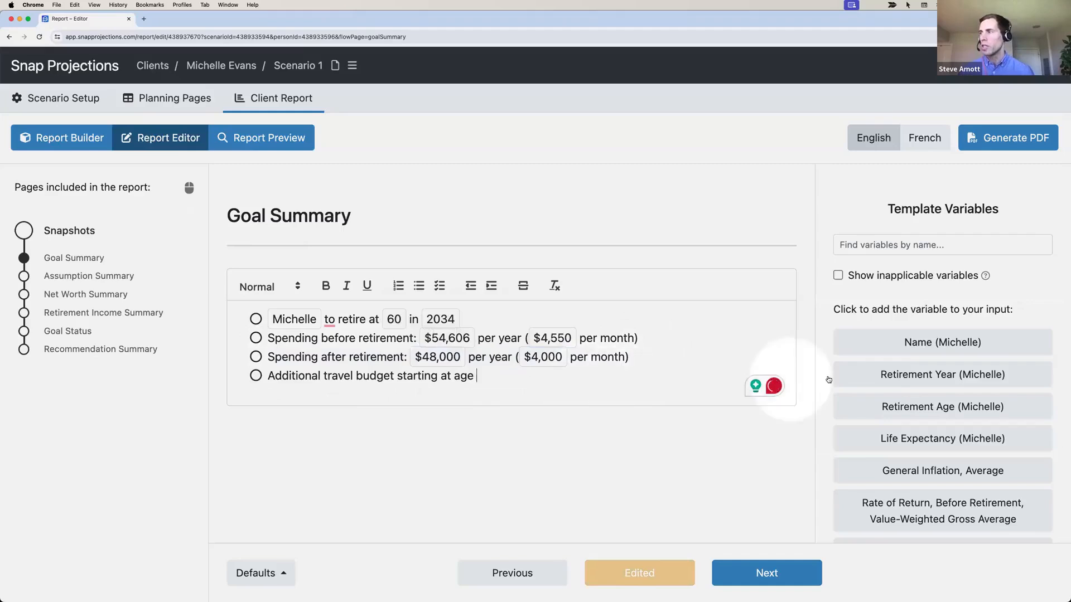
click(943, 407)
click(687, 394)
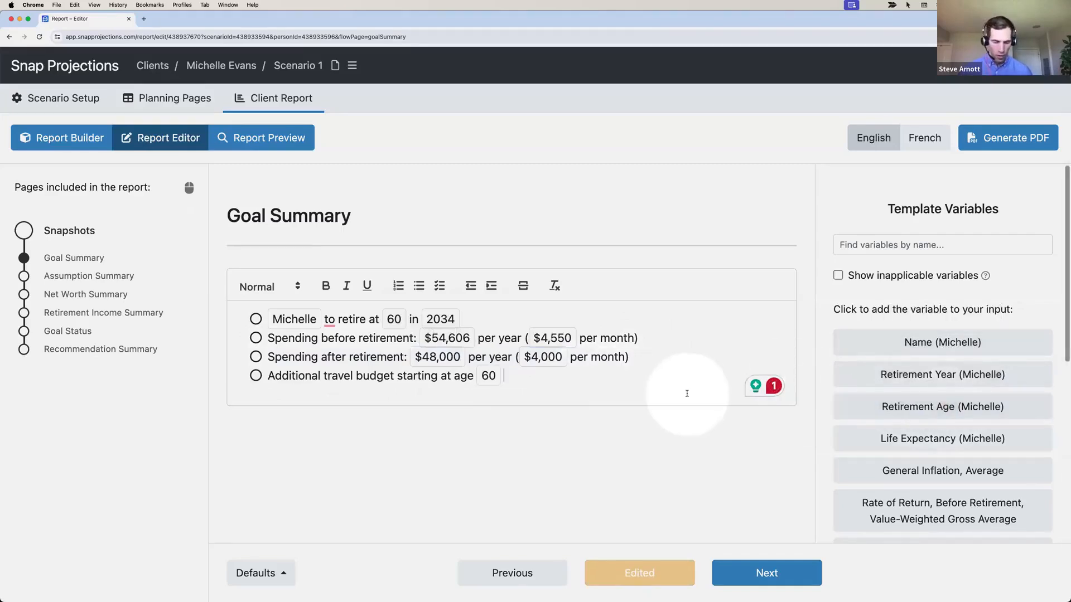
text(in)
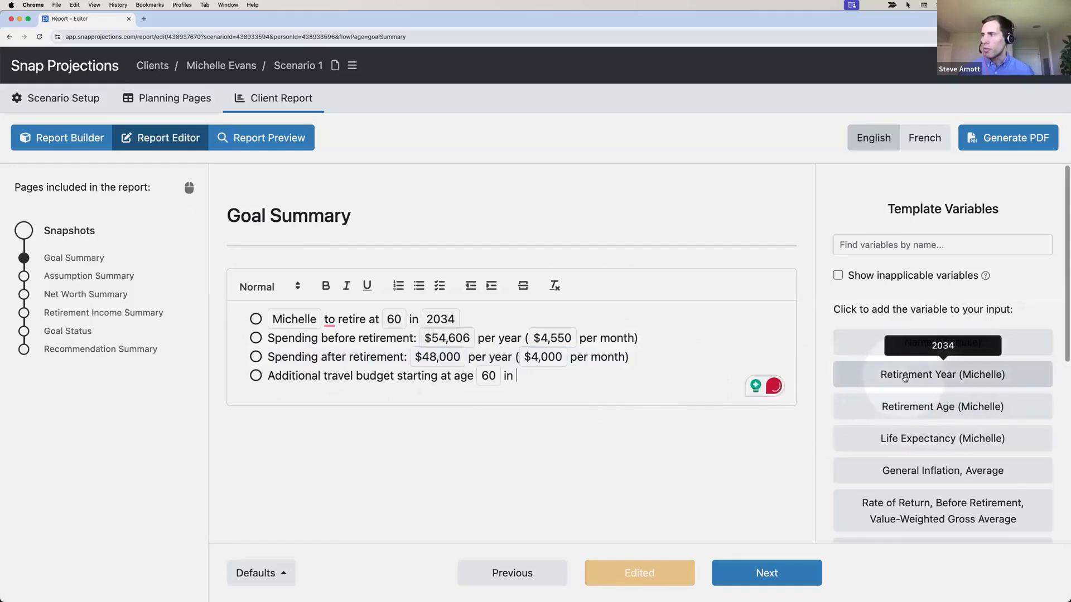
click(943, 374)
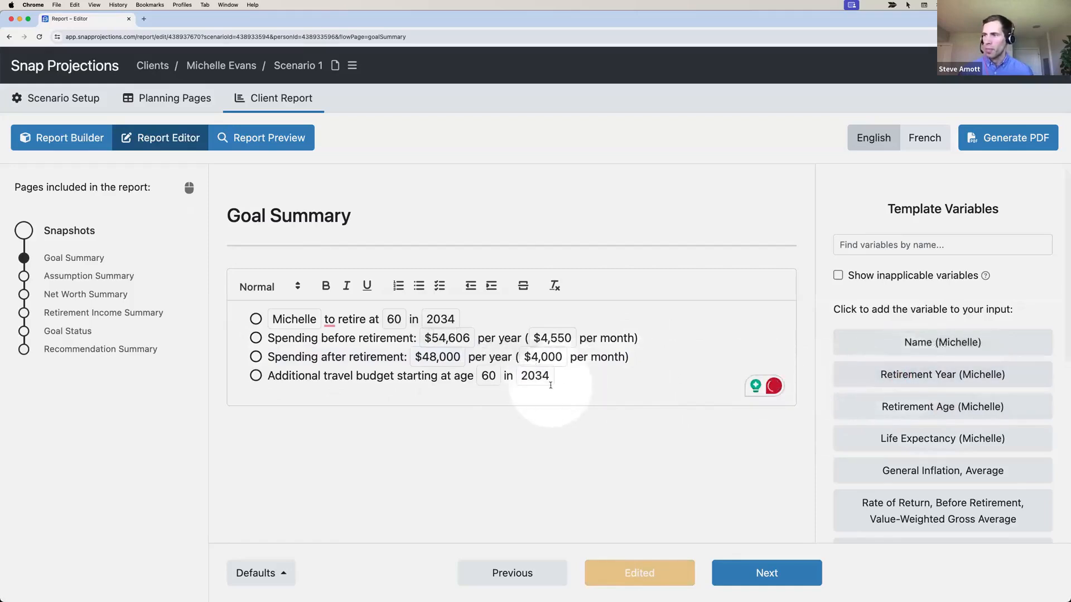
click(266, 573)
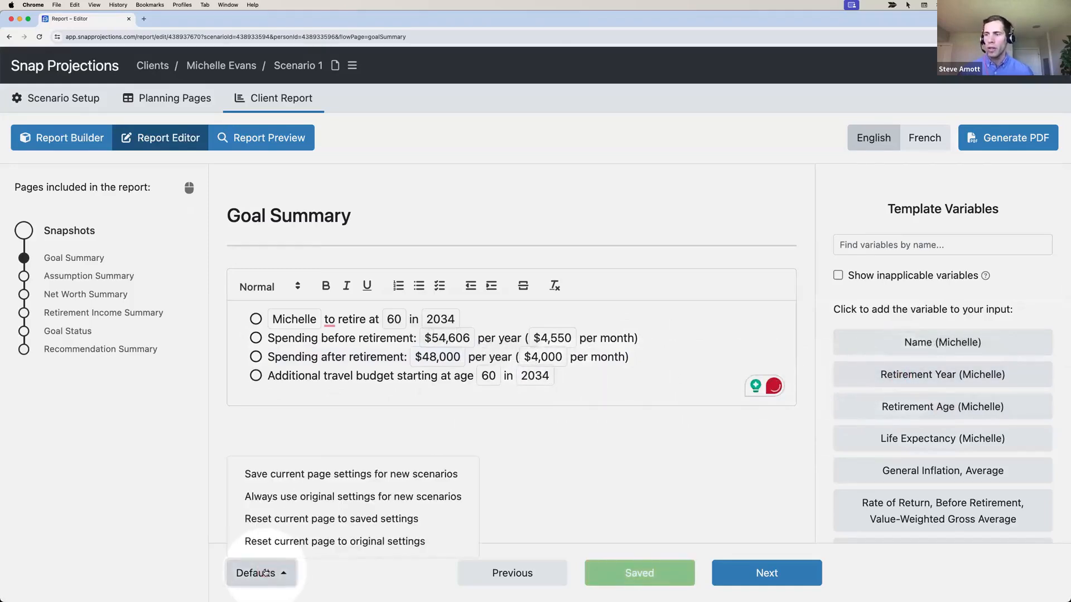
Save the Goal Summary settings for new scenarios and advance through Assumption and Net Worth Summary
click(296, 475)
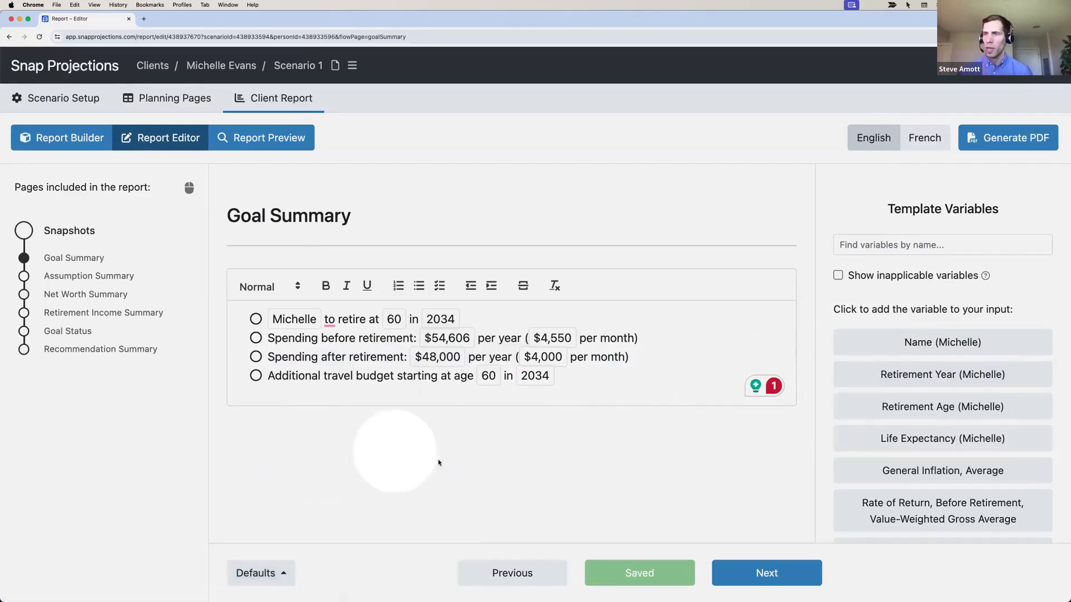
click(733, 574)
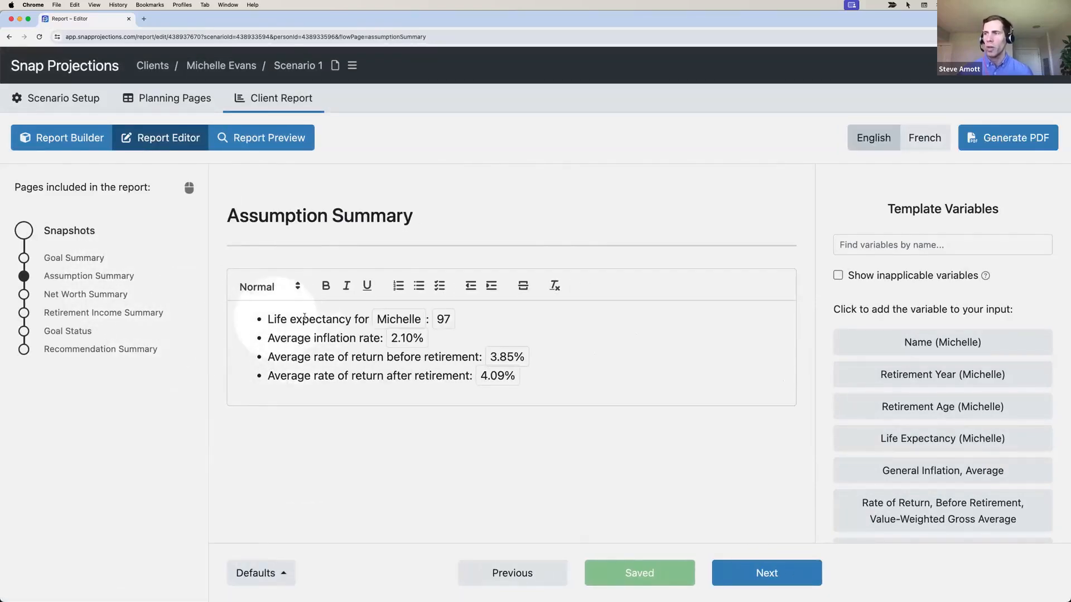
mouse_move(393, 319)
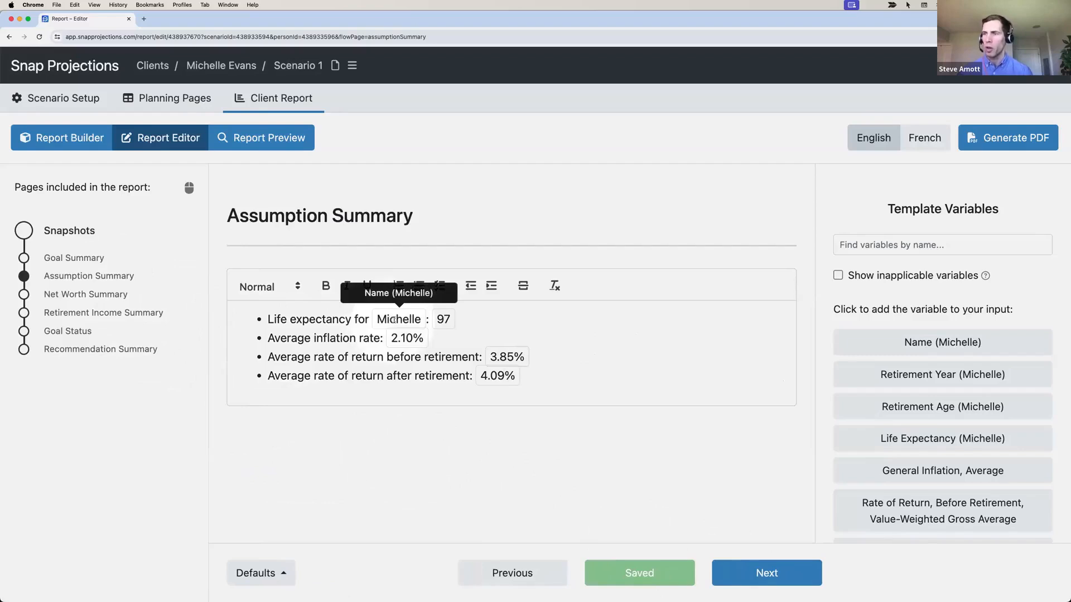
click(765, 570)
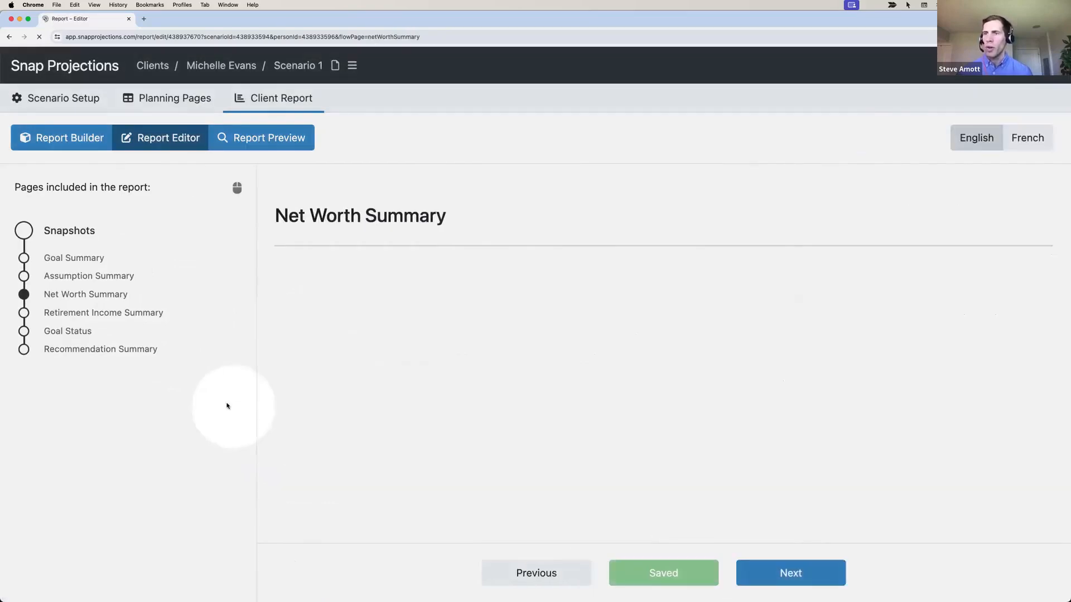
Visit Retirement Income Summary and Goal Status, then reach the empty Recommendation Summary page
scroll(335, 357, down, 3)
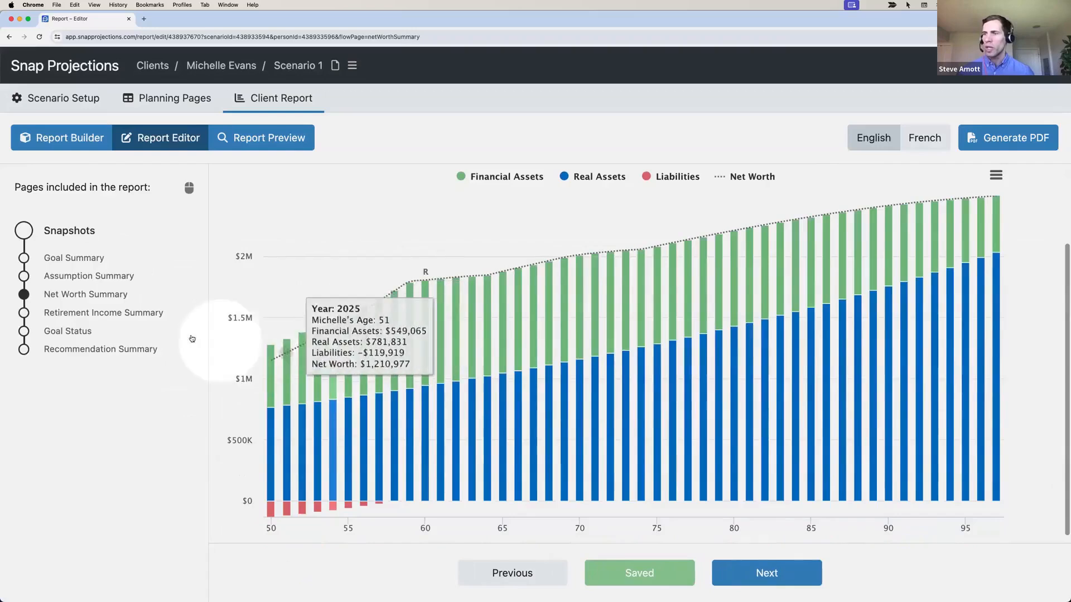
click(94, 312)
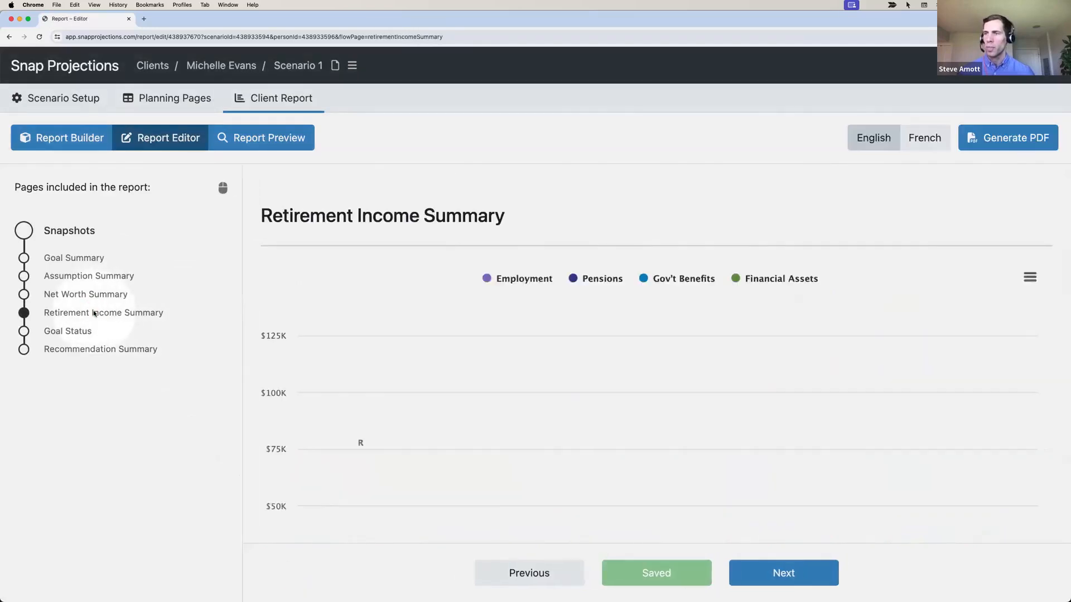
click(86, 331)
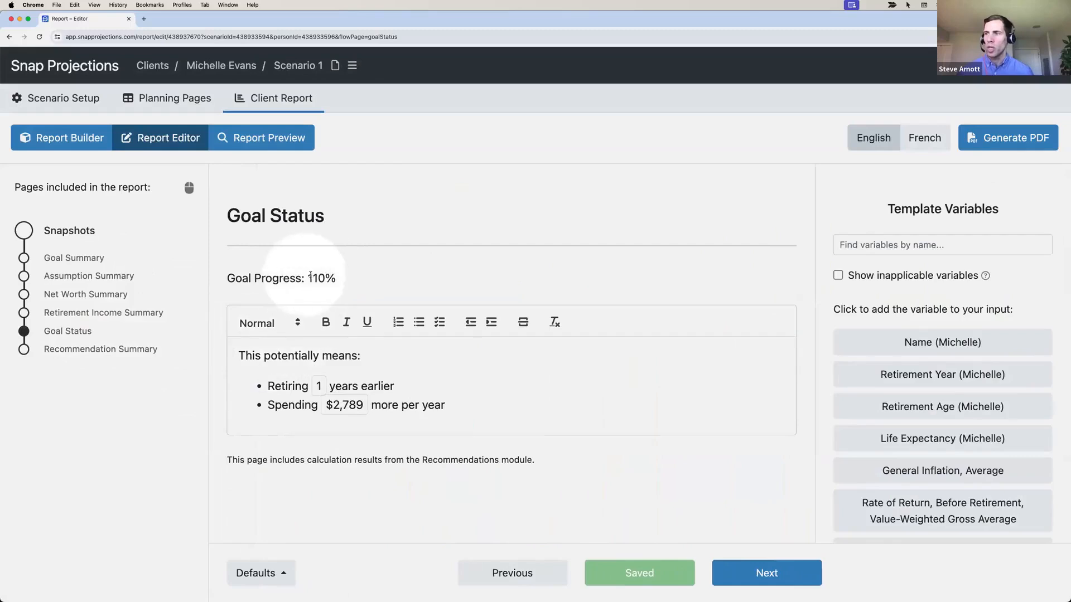
click(314, 278)
drag(313, 278, 325, 277)
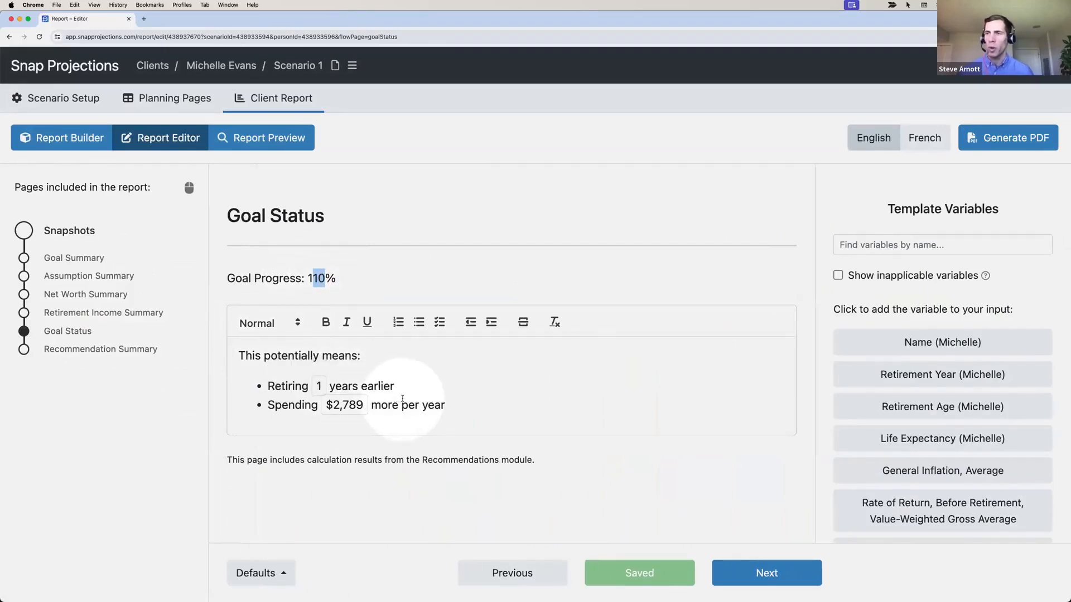
click(455, 405)
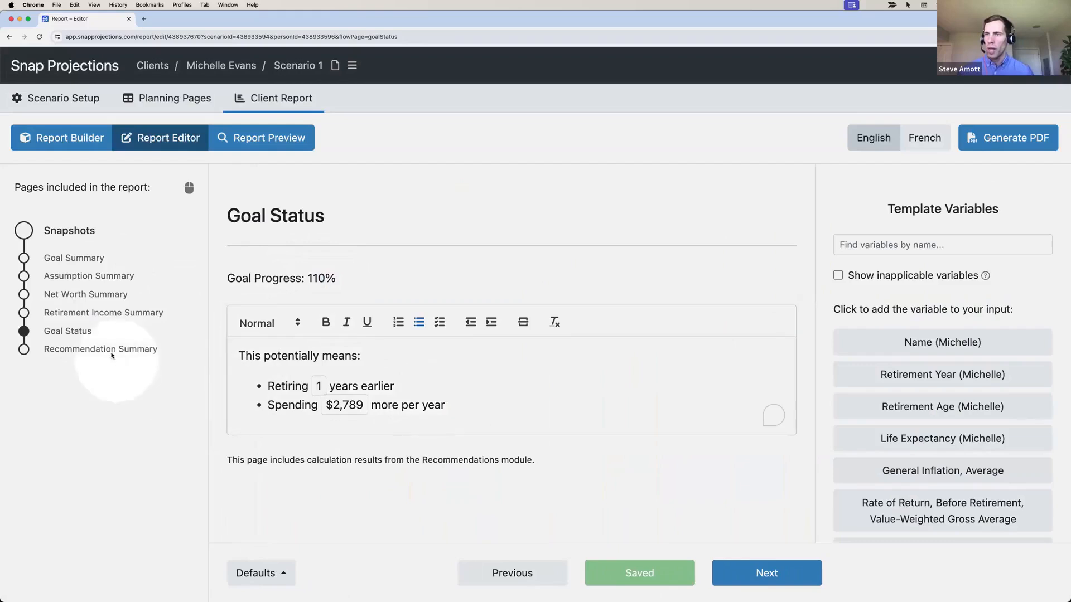
click(111, 351)
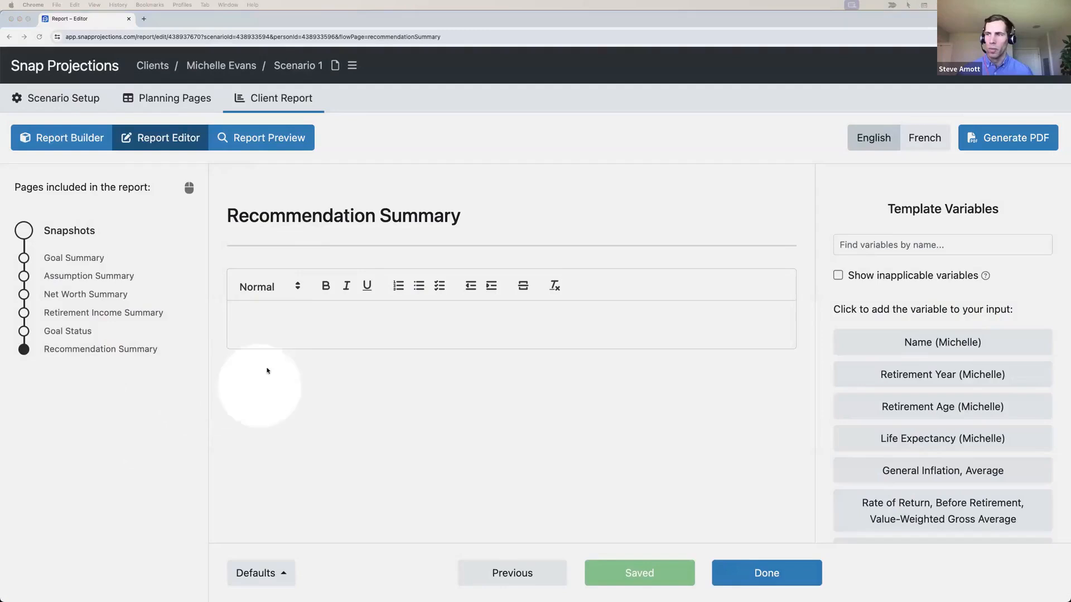
Paste the three recommendation paragraphs into Recommendation Summary and preview the one-page report
click(266, 321)
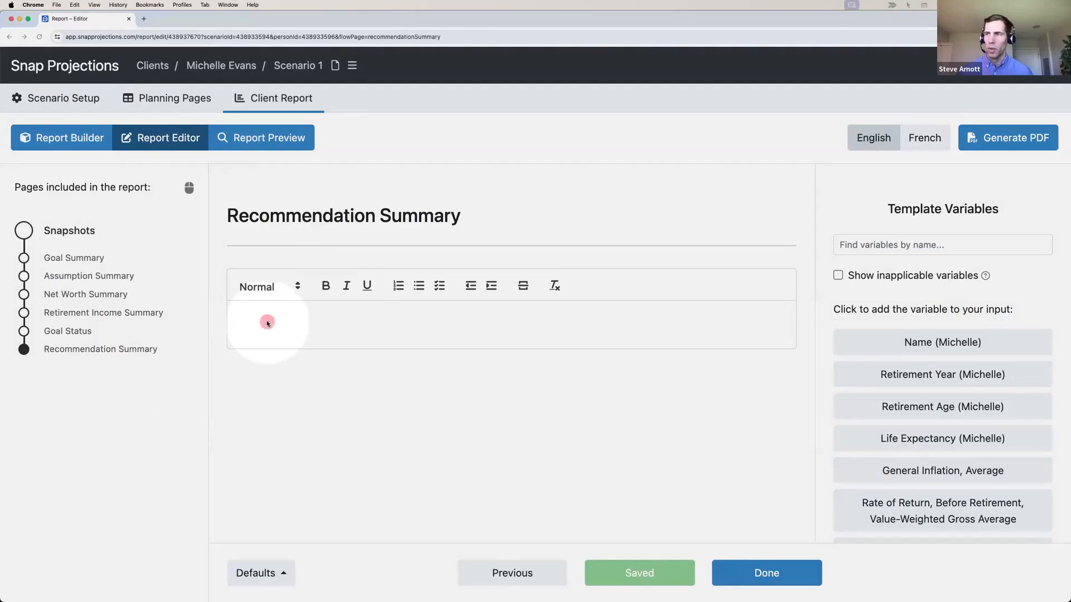
text(Congratulations on building a strong financial foundation that has you on track for your retirement goals! Continue contributing the maximum annual allowable amount to your TFSA and $6,000 to your RRSP. In our next meeting, please bring in your most recent pension estimate and we can discuss this in more detail.)
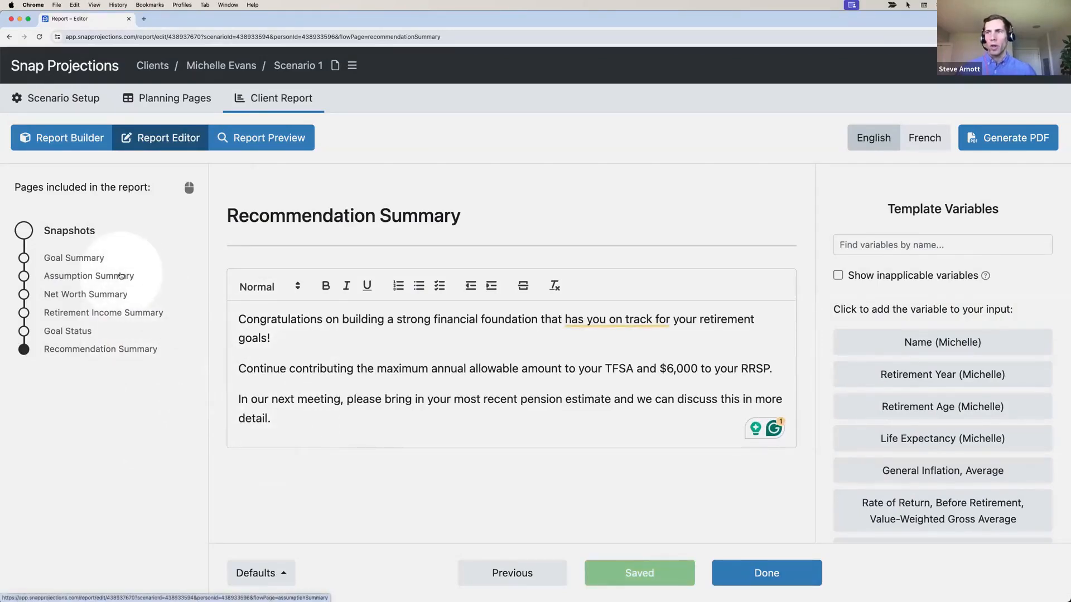
click(277, 139)
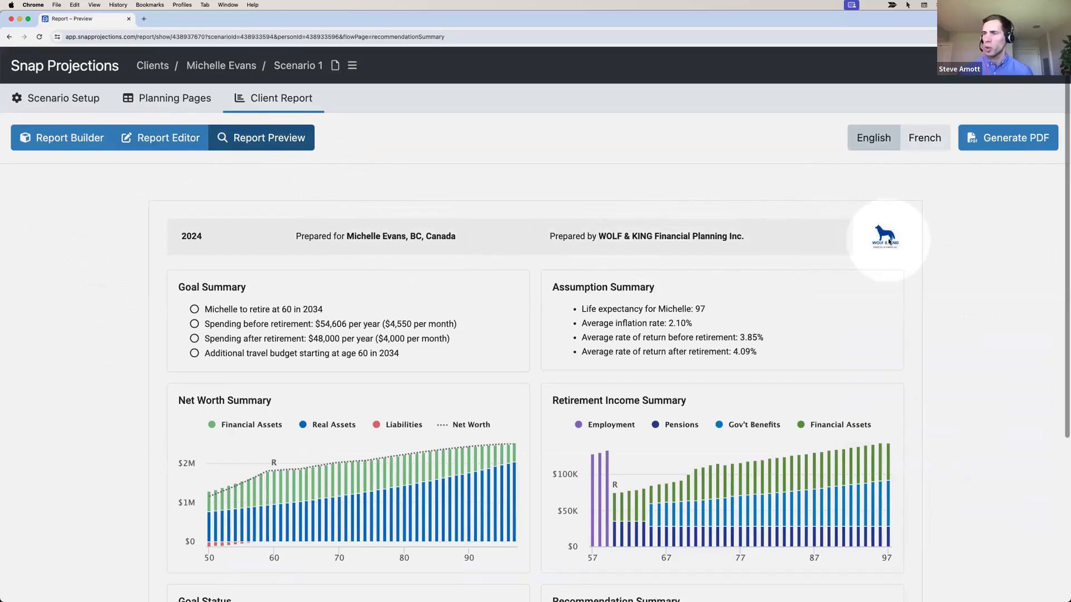
Scroll through the finished report preview, then return to the Planning Pages year-by-year table
scroll(889, 241, down, 4)
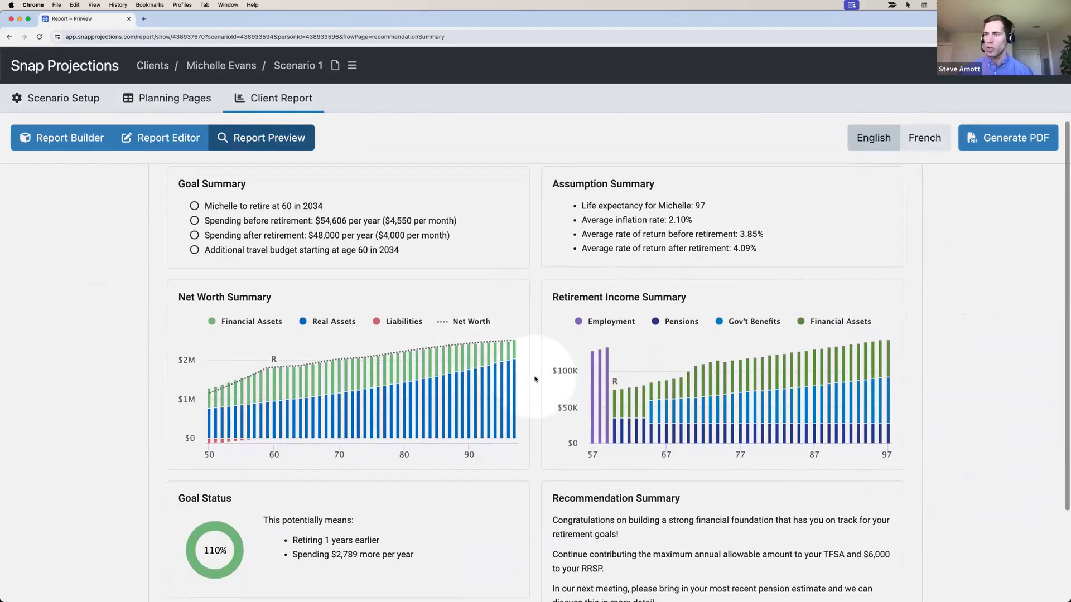
scroll(530, 380, down, 1)
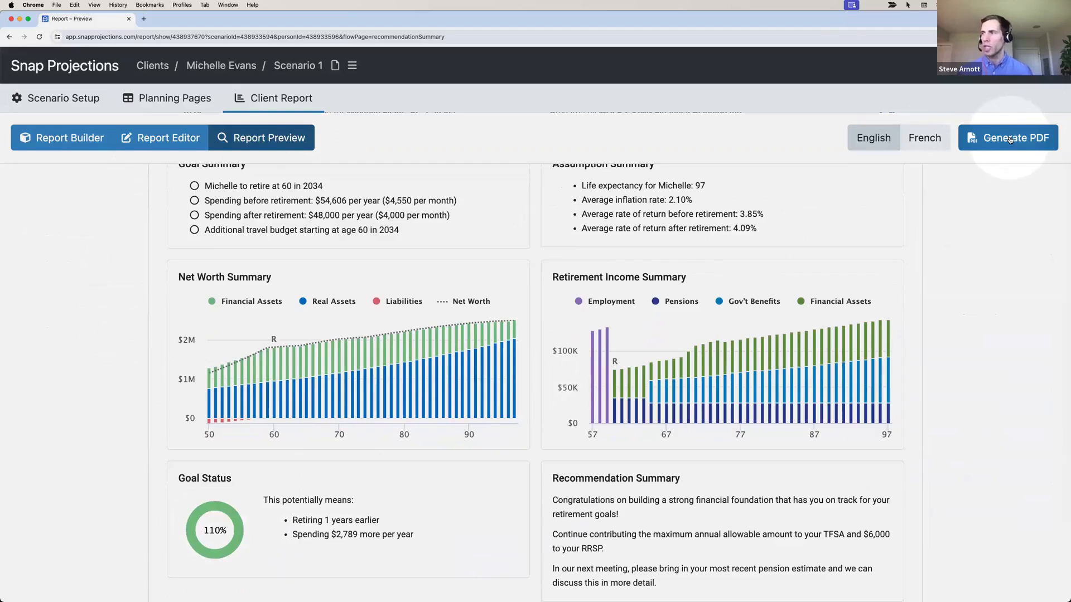
scroll(521, 349, up, 3)
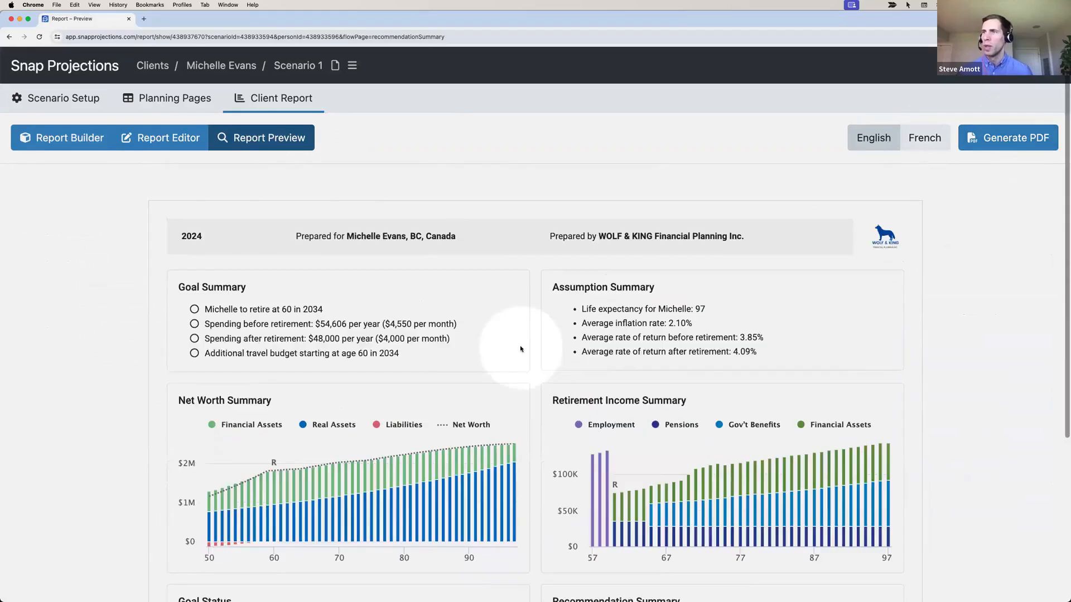
click(189, 101)
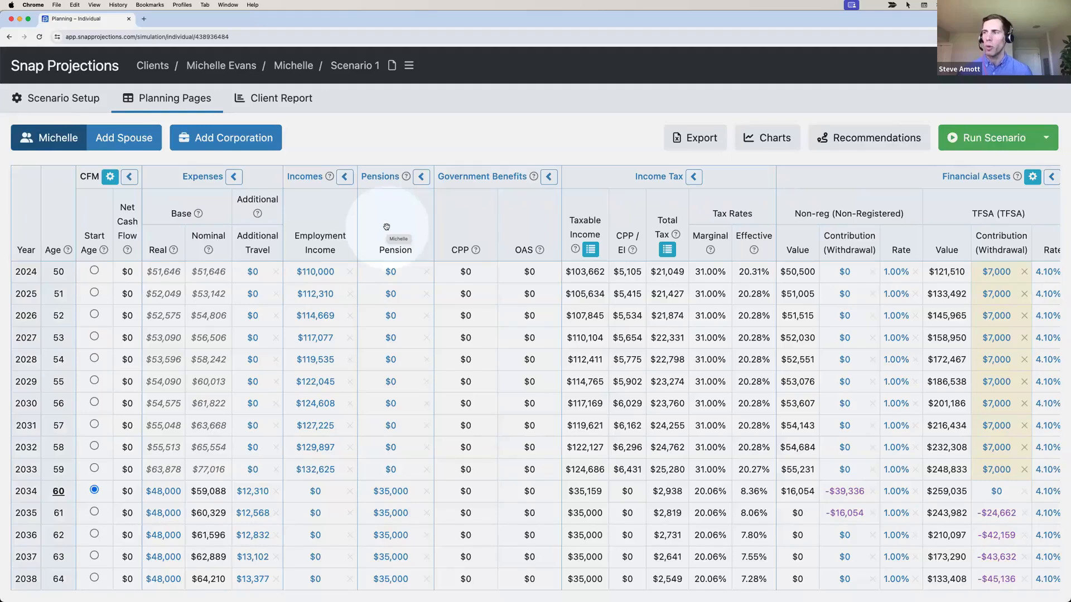
Check the Run Scenario stress-test options, then bring up the help menu with Help Center and What's New
click(1046, 144)
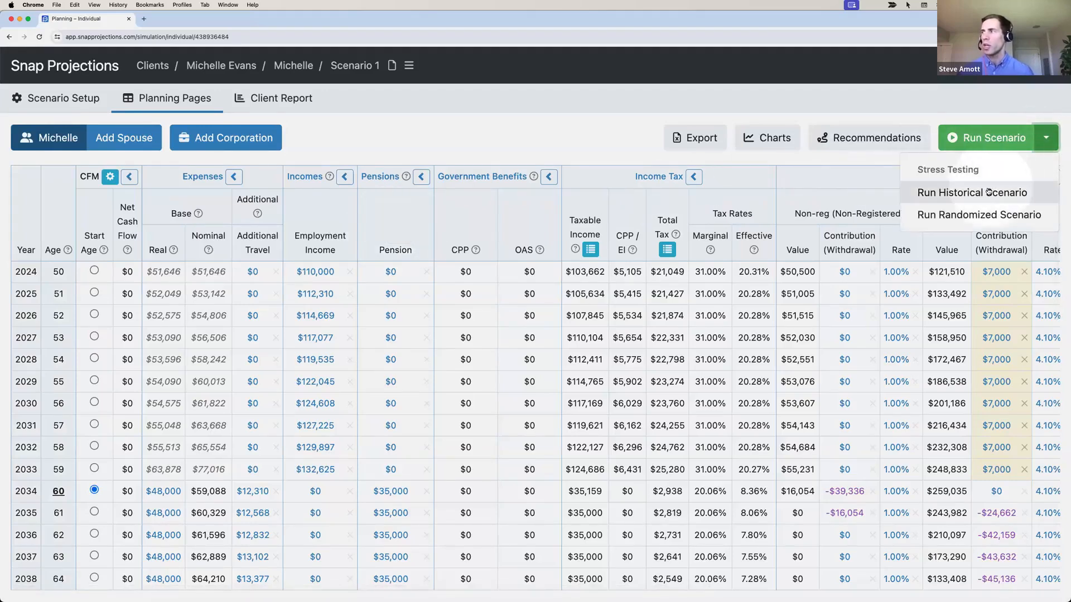
click(540, 144)
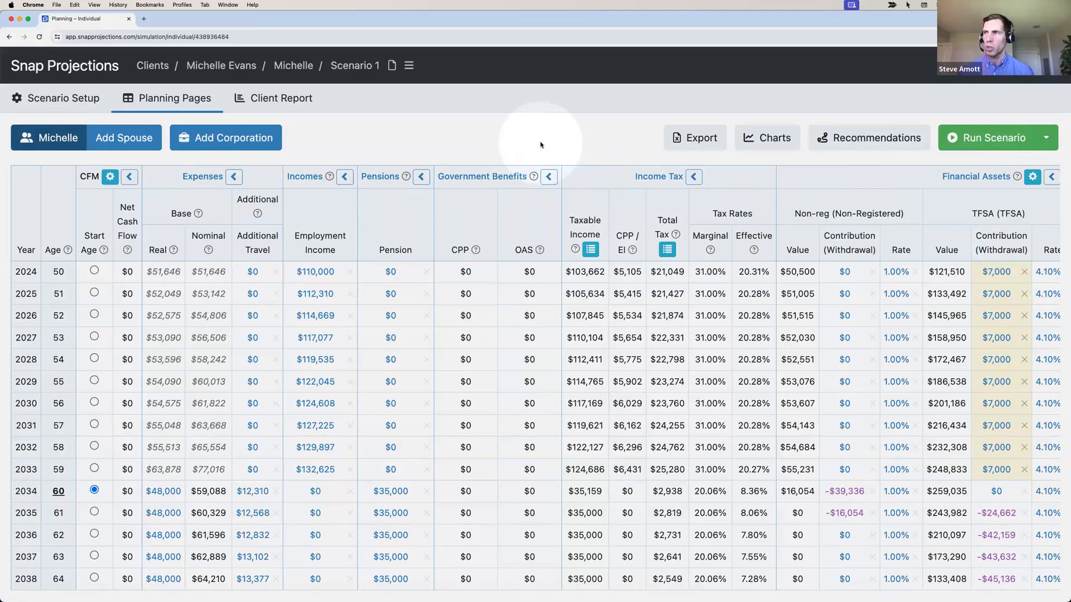
click(491, 133)
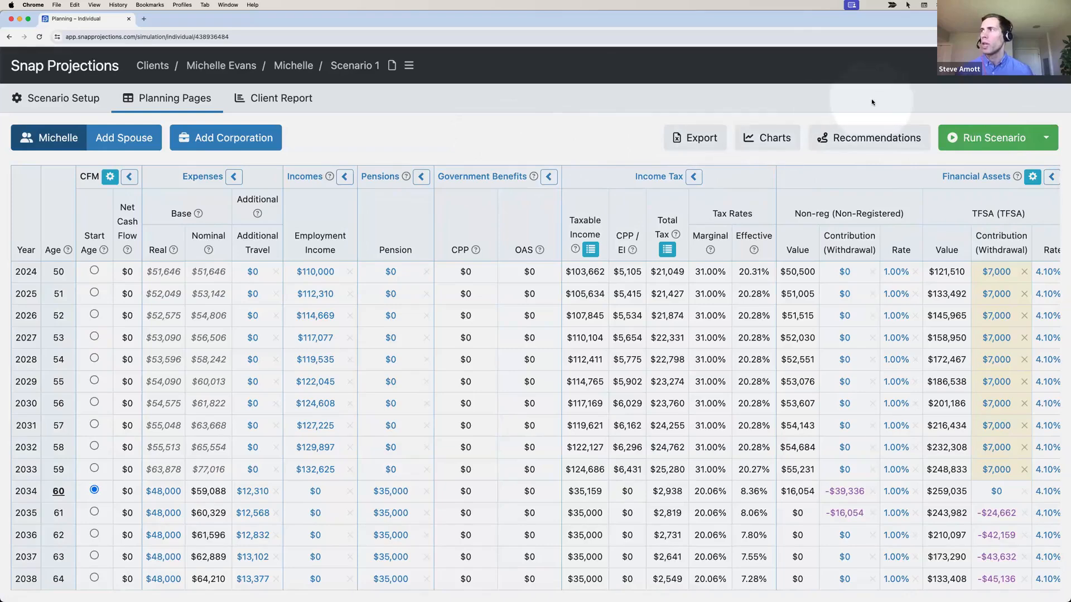
click(975, 65)
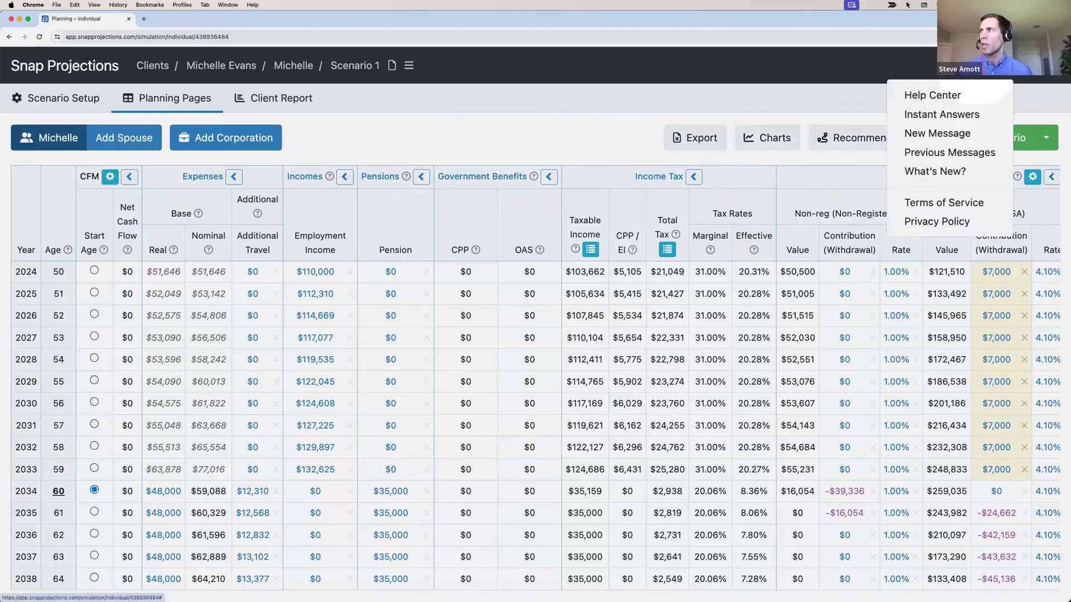
Open the Help Center knowledge base, browse its categories, and click into the search box
click(933, 96)
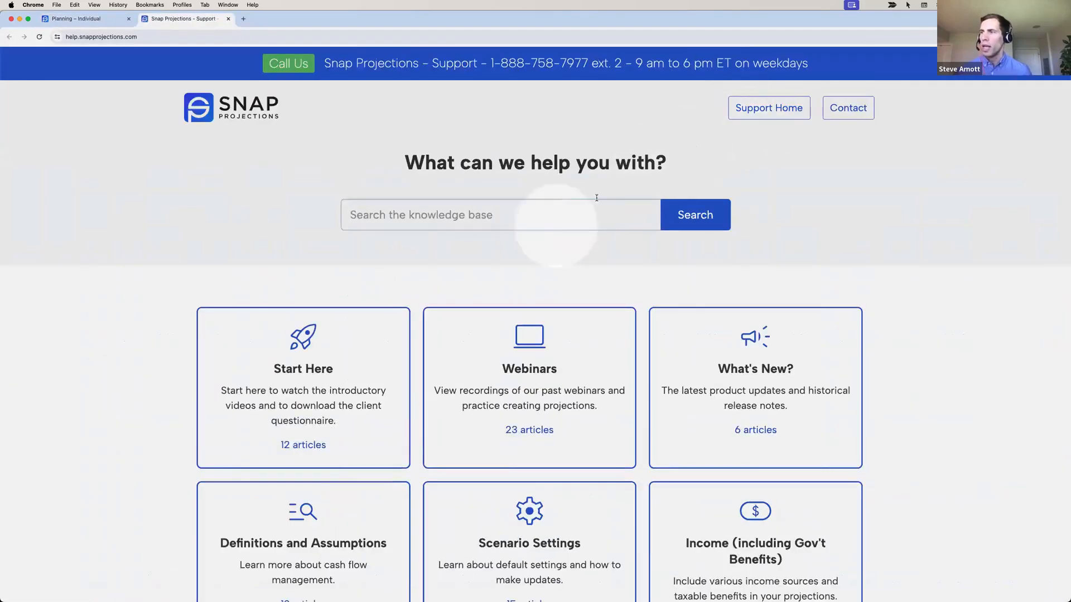
scroll(547, 265, down, 2)
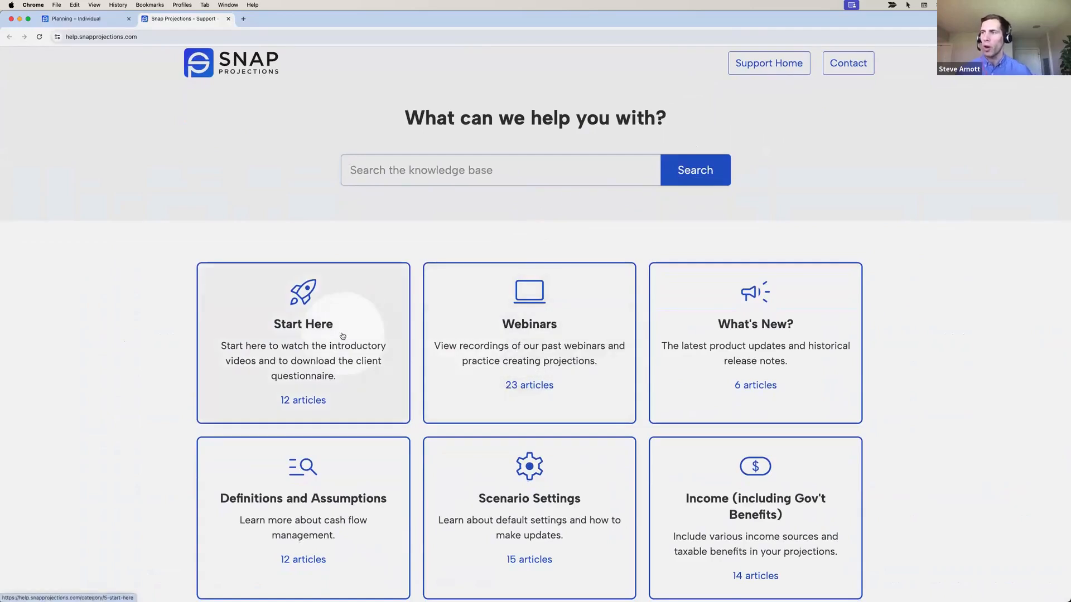
click(396, 172)
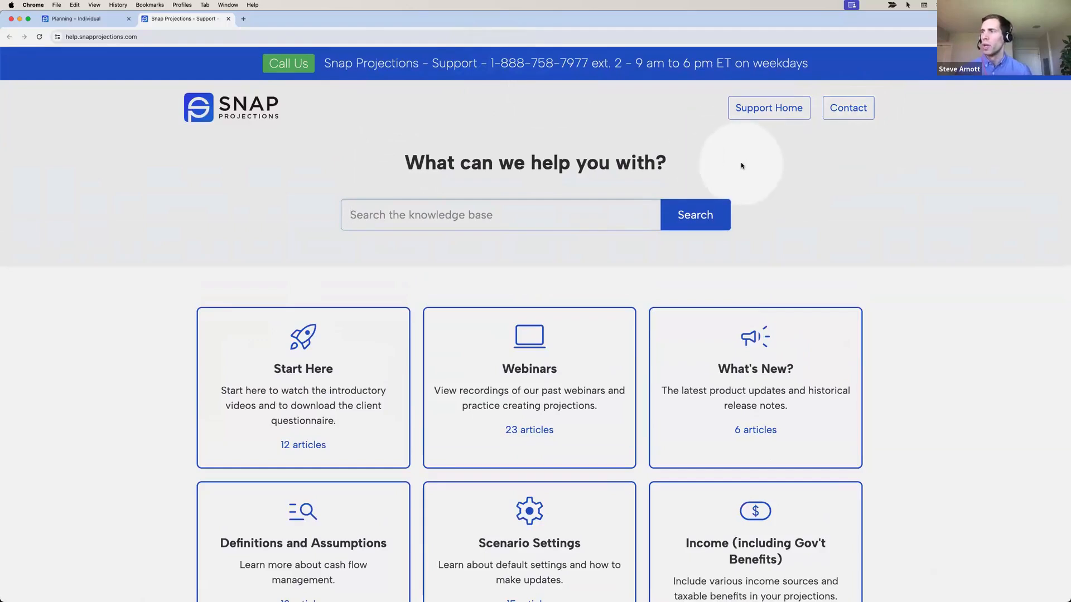
Load snapprojections.com and view the Pricing page's Advisor Professional ($69) and Advisor Business ($99) plans
click(243, 19)
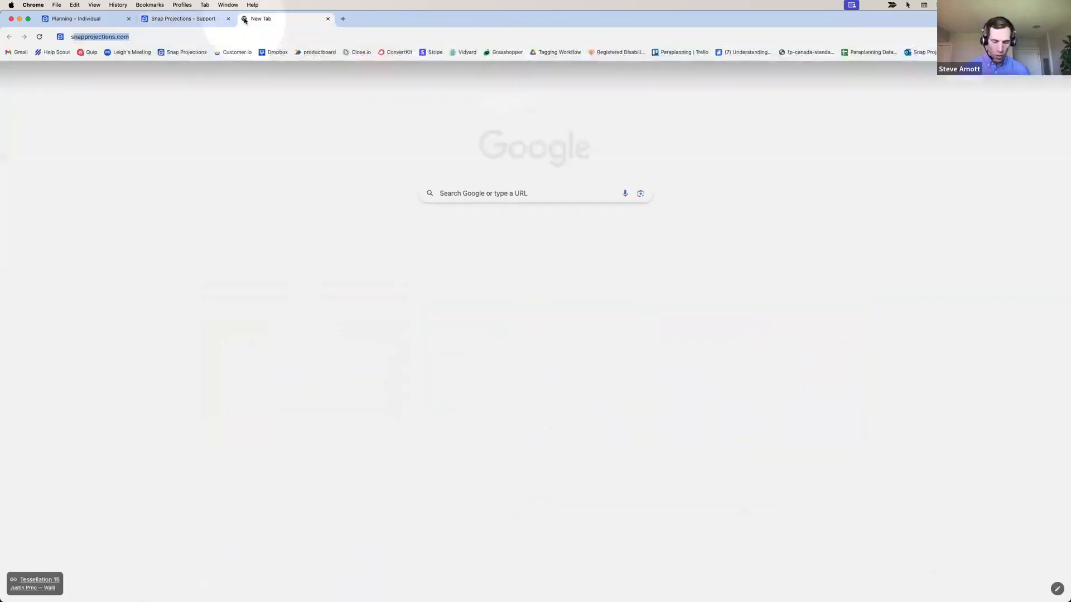
key(Return)
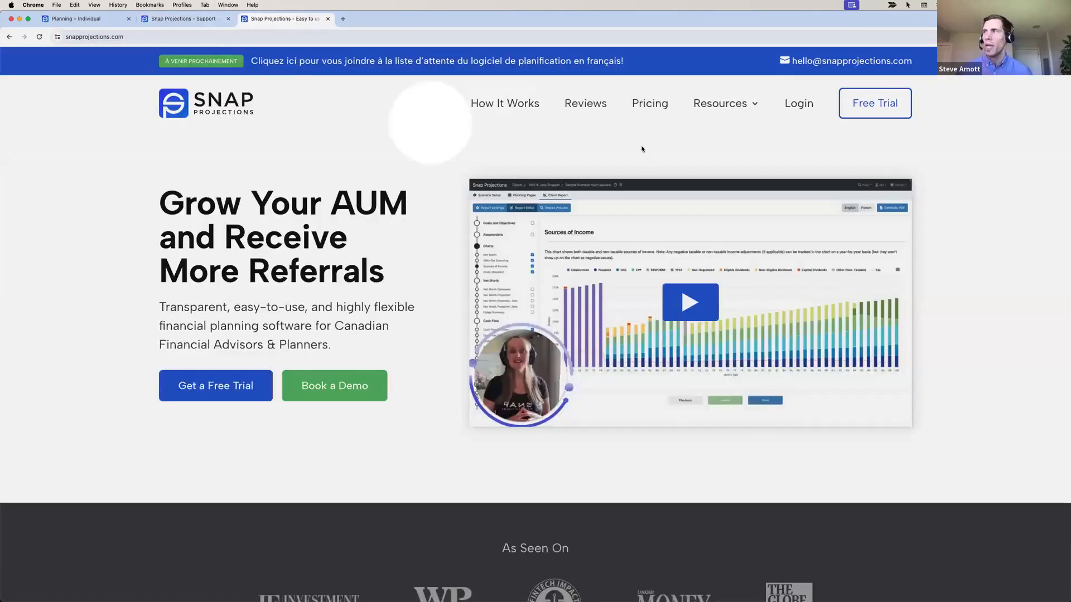
click(651, 106)
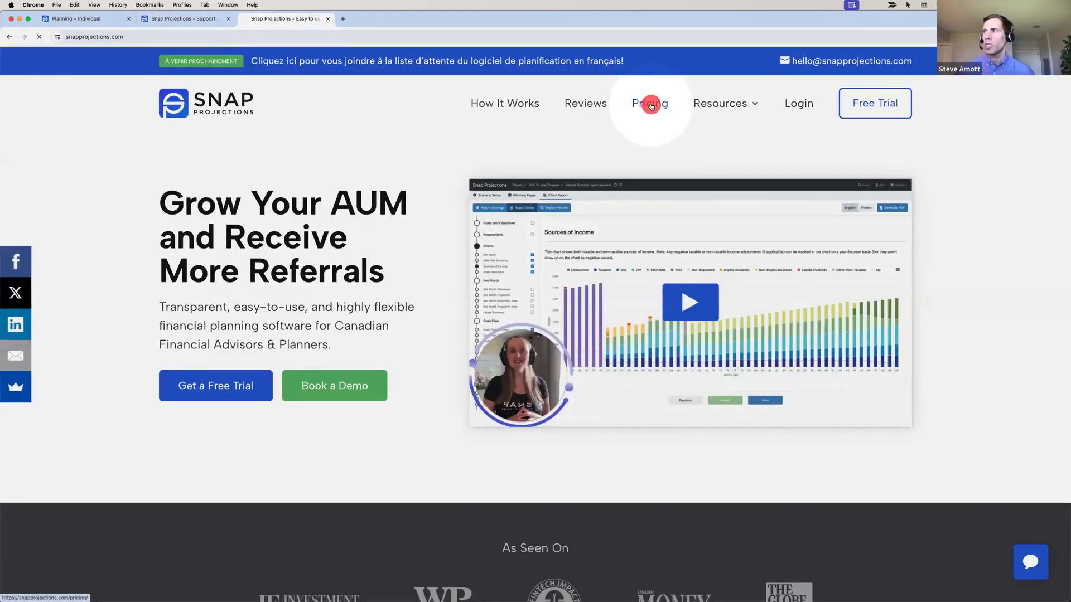
scroll(664, 134, down, 2)
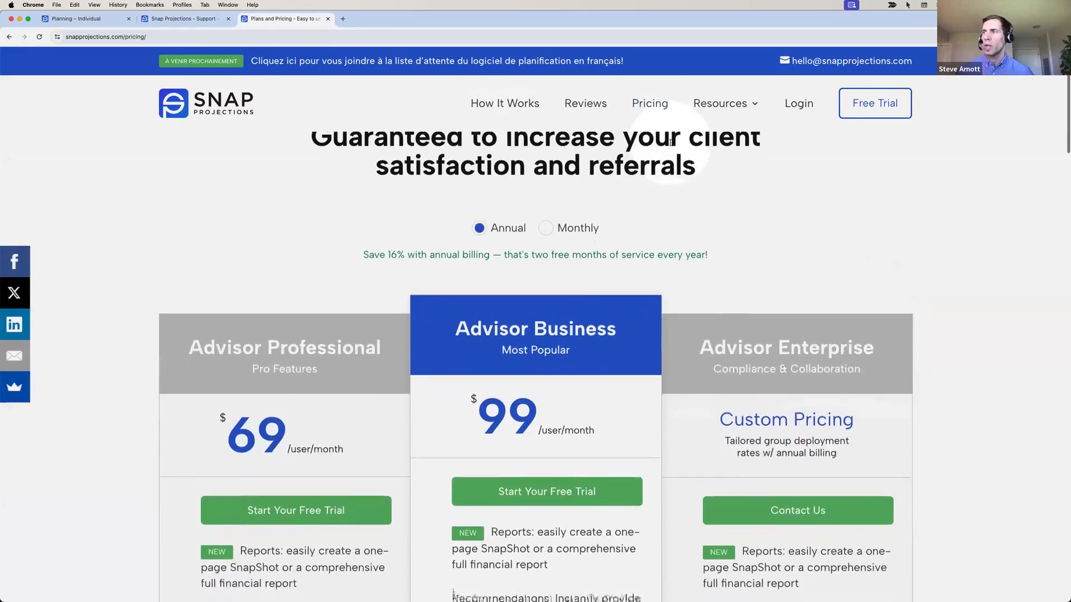